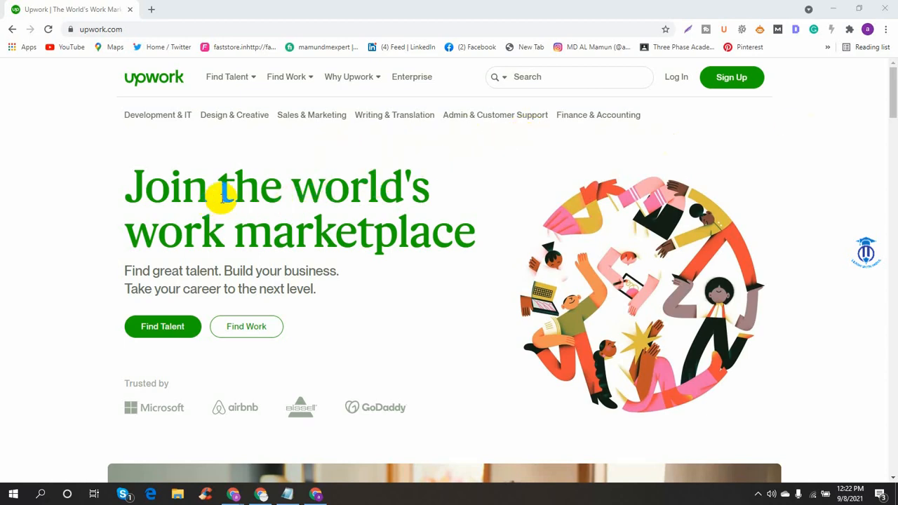
- Browse the Sales & Marketing category and the login page, then return to Upwork's home page
scroll(221, 194, down, 5)
scroll(221, 194, up, 5)
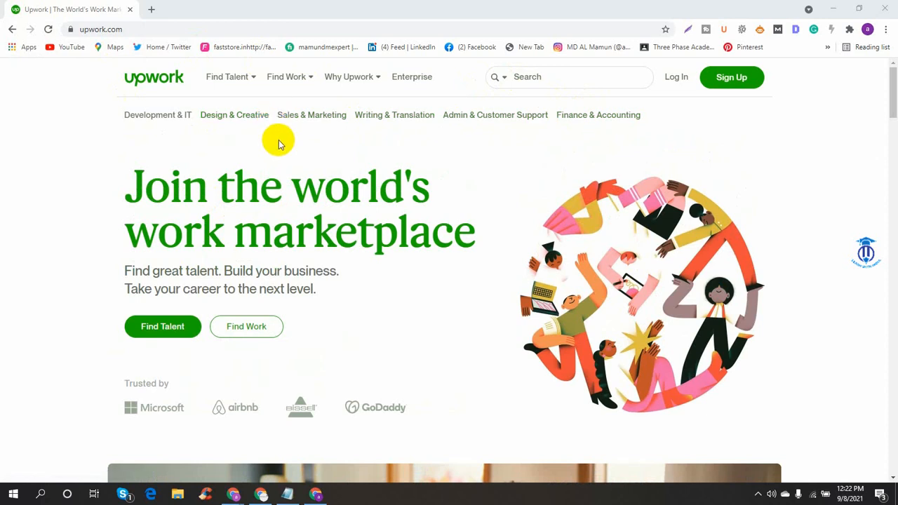
click(324, 121)
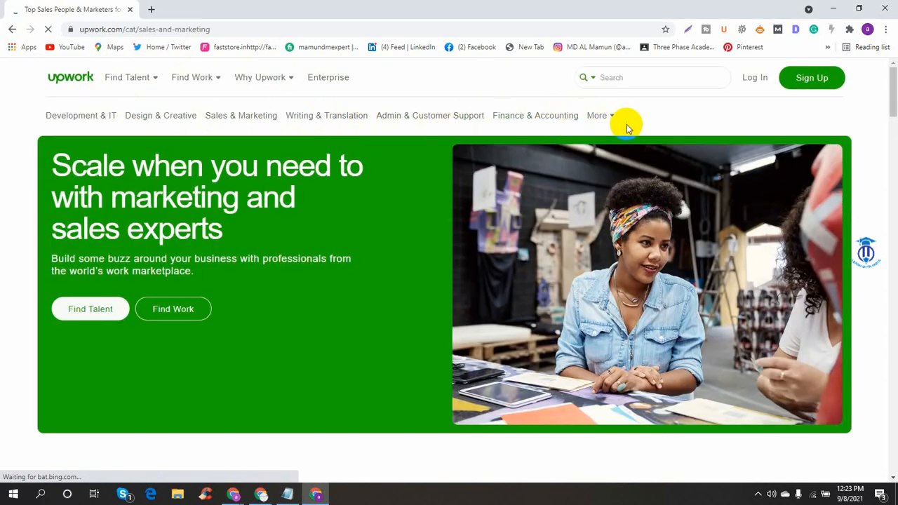
click(757, 78)
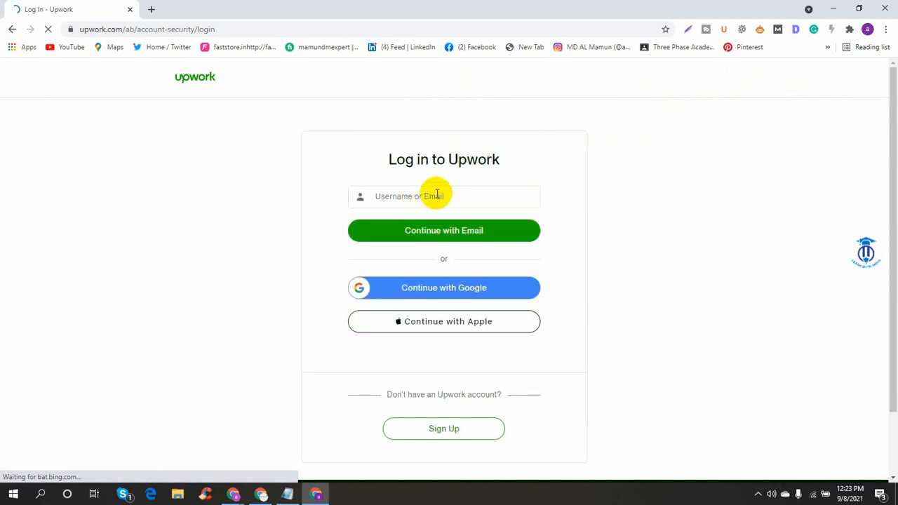
click(435, 195)
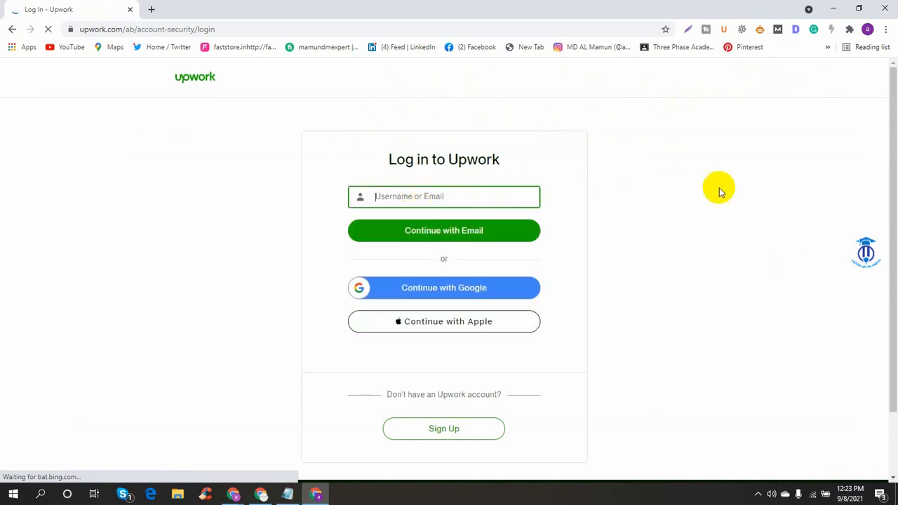
click(194, 82)
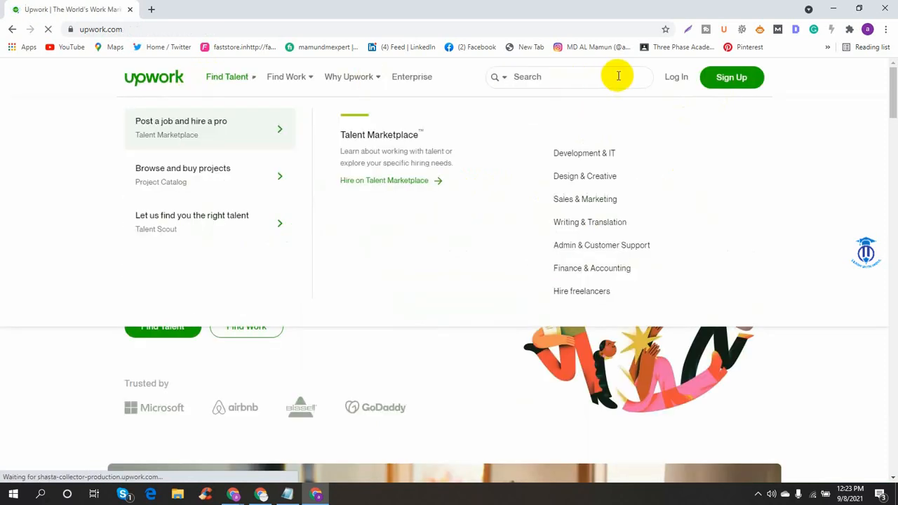
- Start a free Upwork sign-up and copy the Gmail address from the Google account panel
click(747, 79)
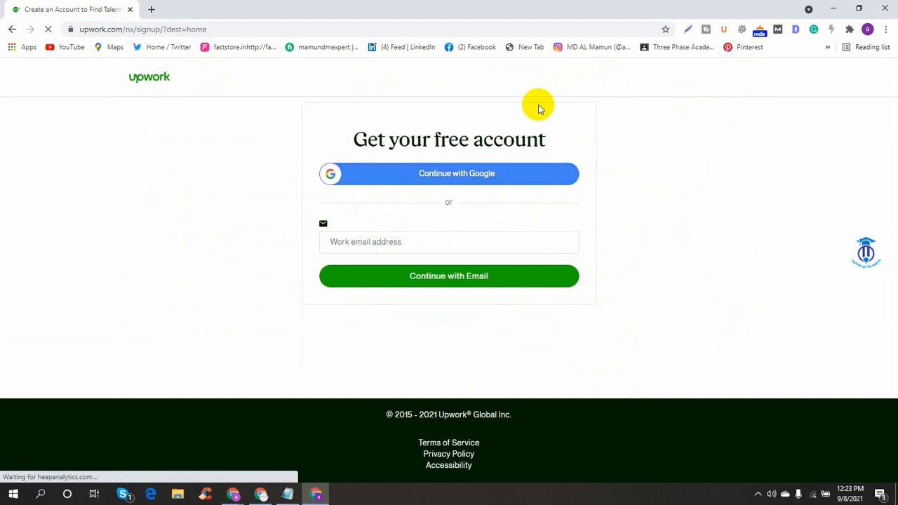
click(368, 264)
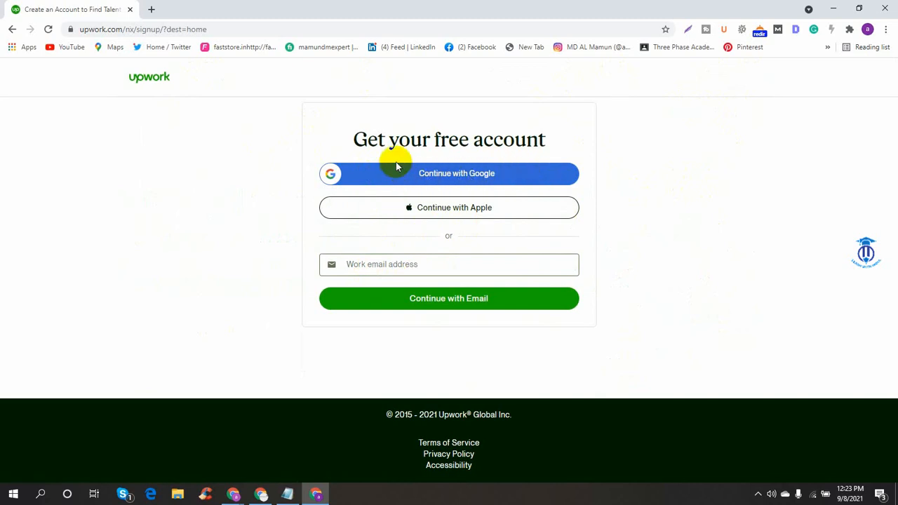
click(151, 9)
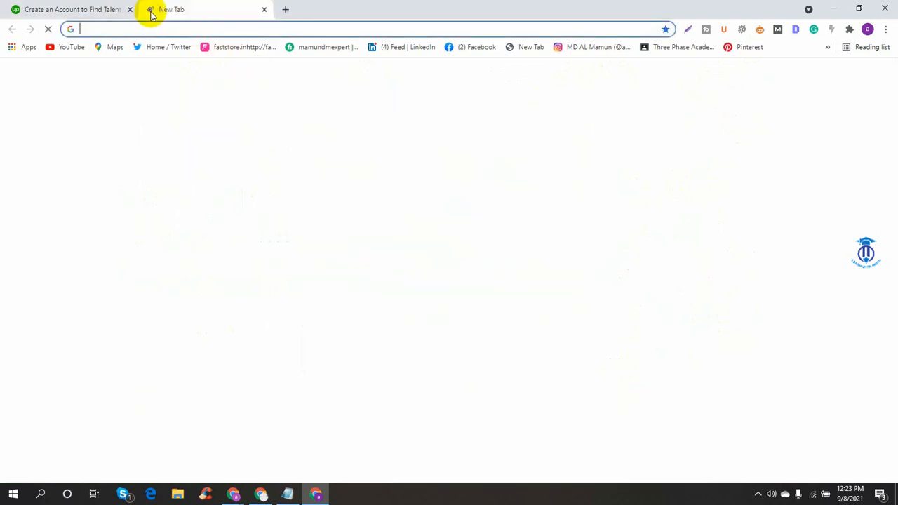
click(851, 77)
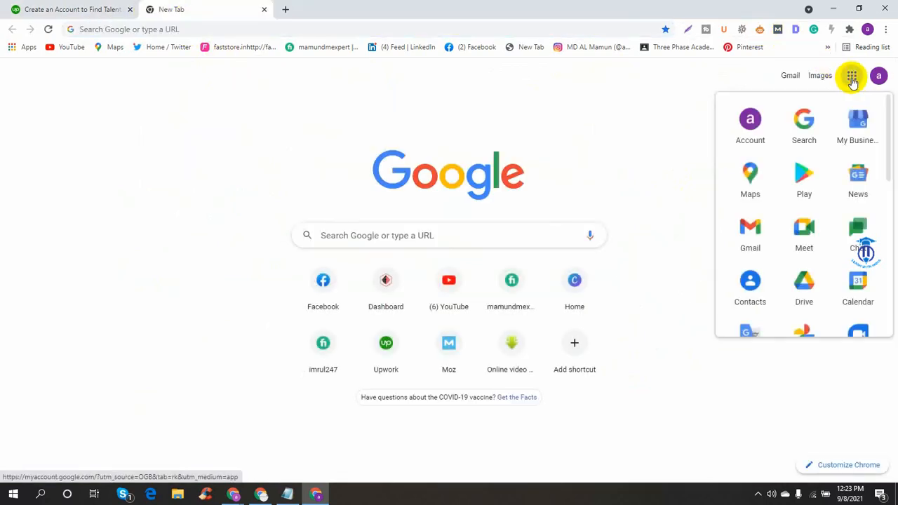
click(880, 75)
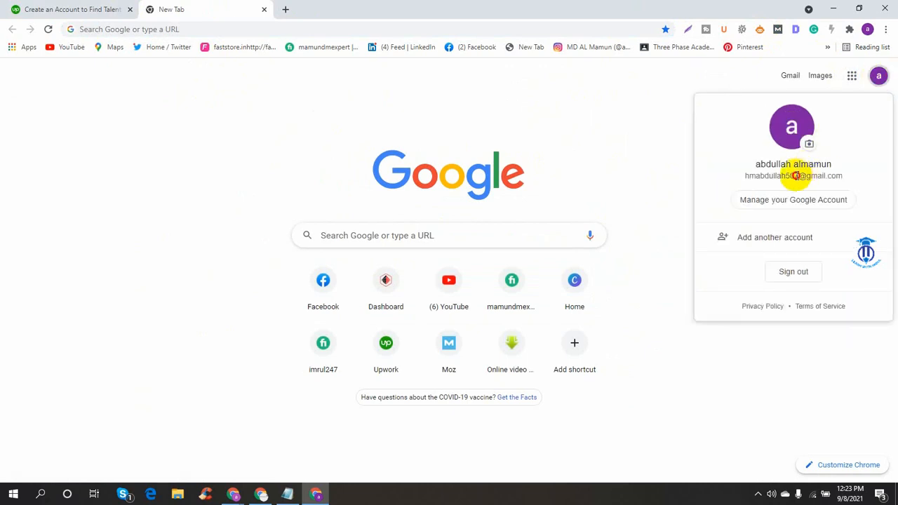
triple_click(795, 175)
right_click(792, 176)
click(807, 184)
click(84, 6)
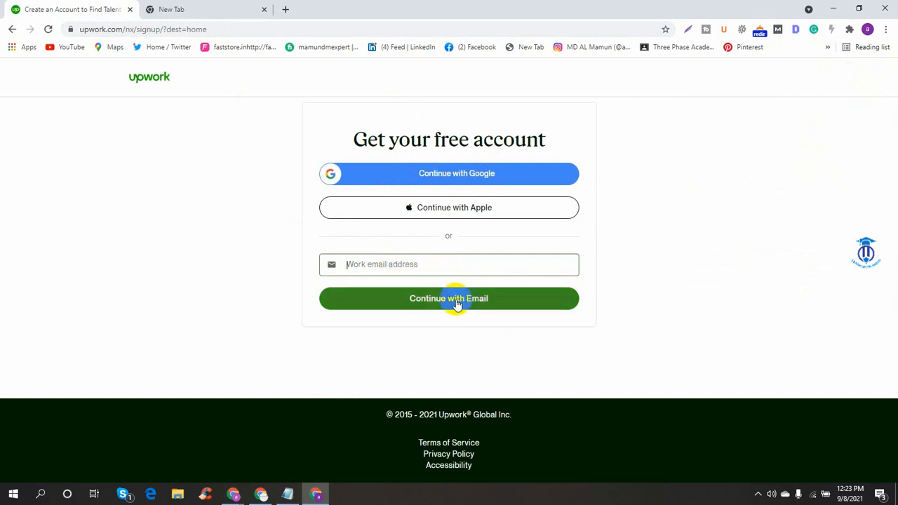
- Paste the Gmail address as the work email and continue signing up with it
key(ctrl+v)
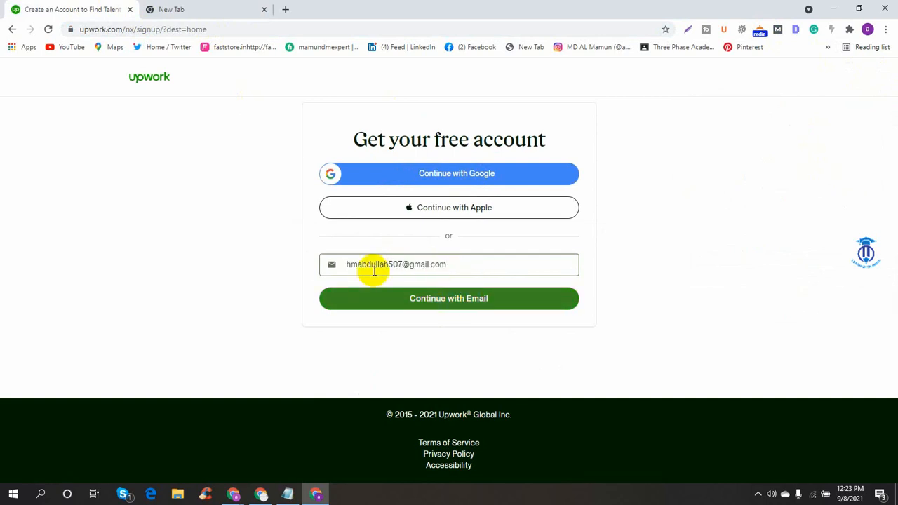
click(451, 302)
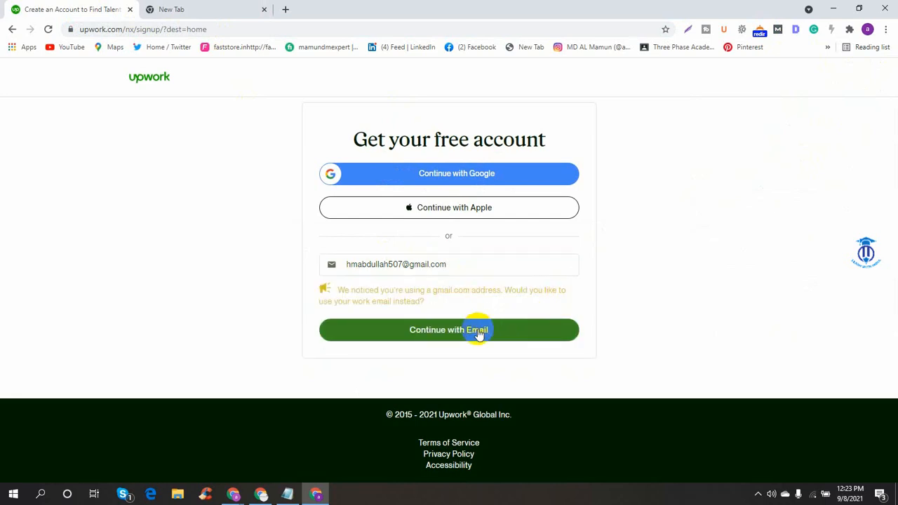
click(444, 332)
click(450, 335)
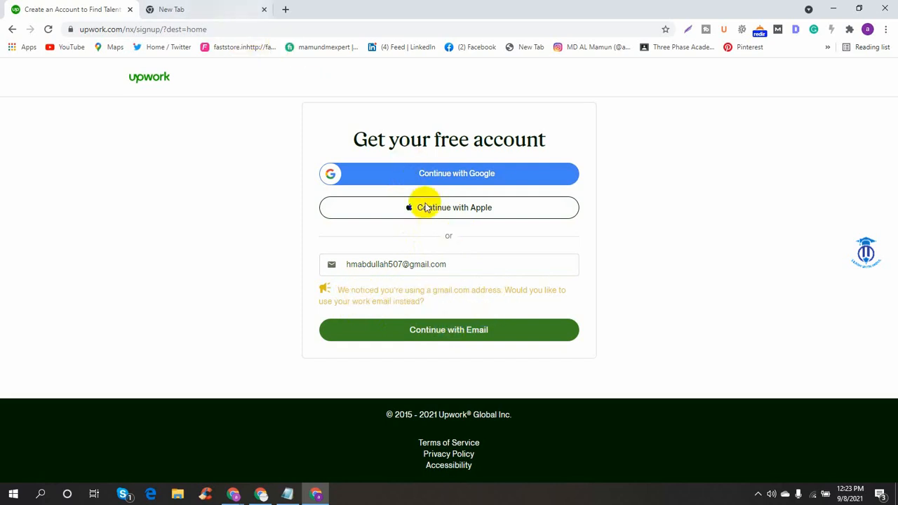
click(419, 335)
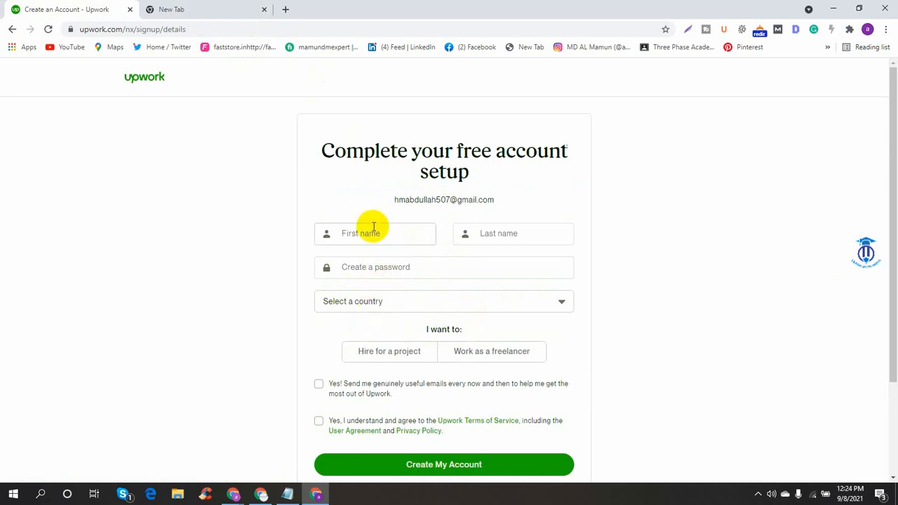
- Open Gmail in the second tab and return to the Upwork setup form
click(206, 9)
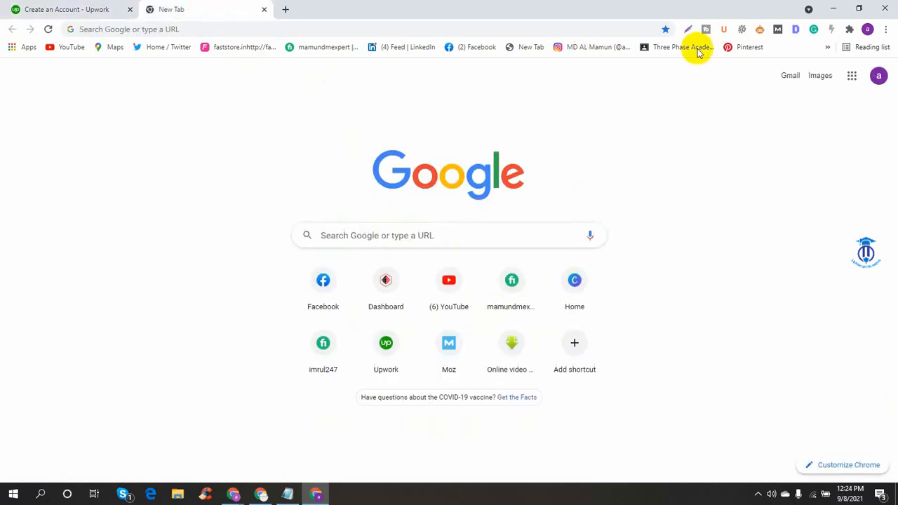
click(790, 77)
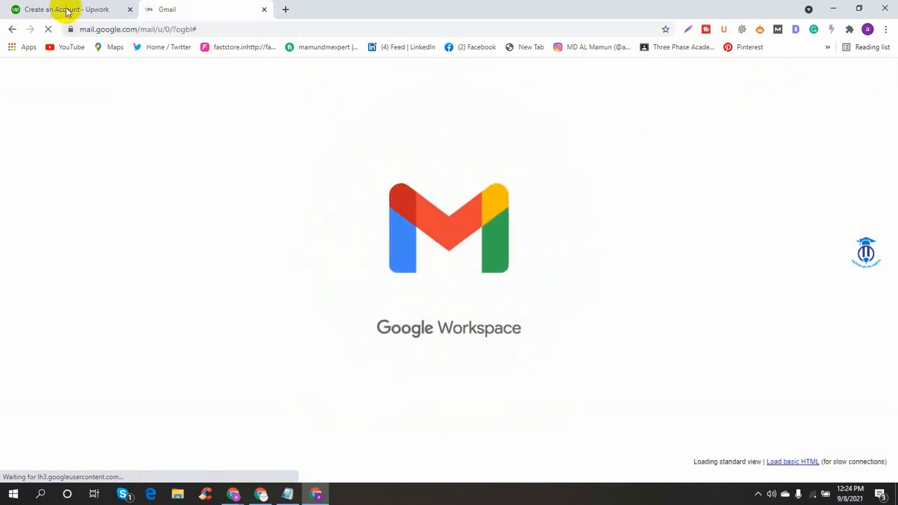
click(65, 8)
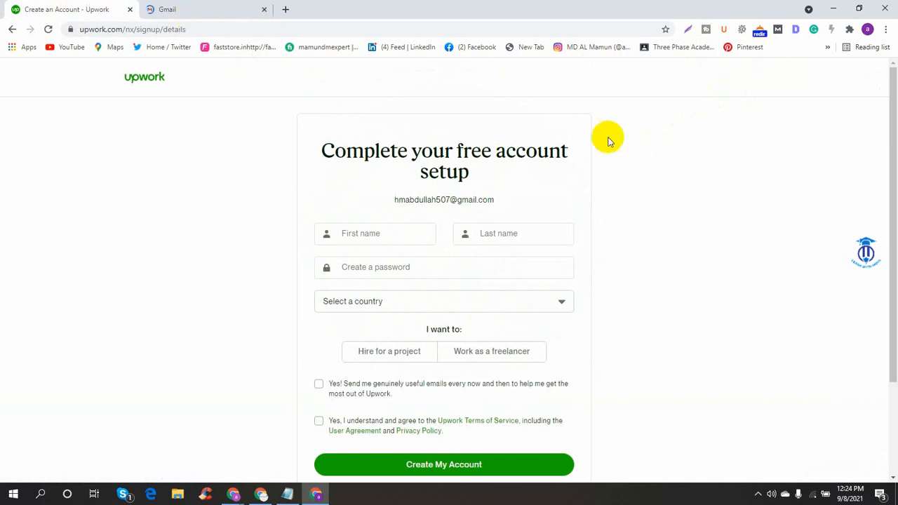
- Pick the freelancer role on the setup form, after briefly selecting hiring
scroll(474, 227, down, 3)
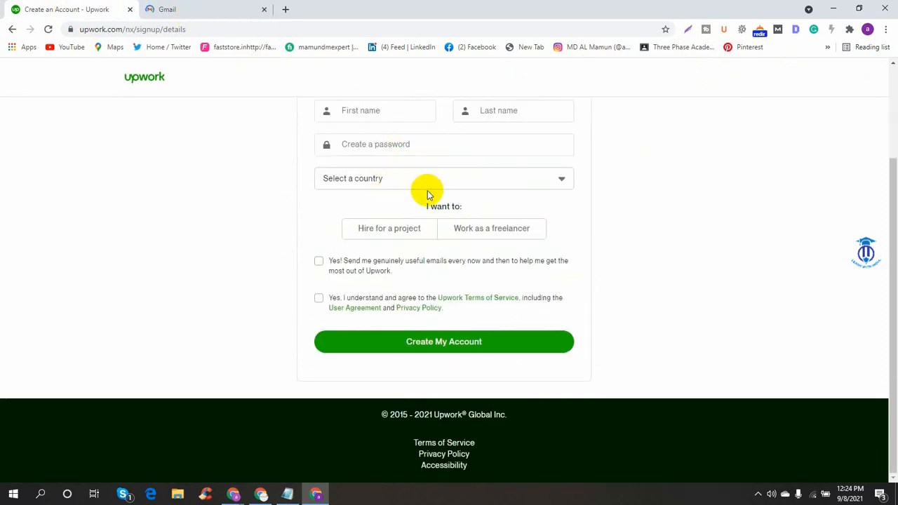
click(414, 239)
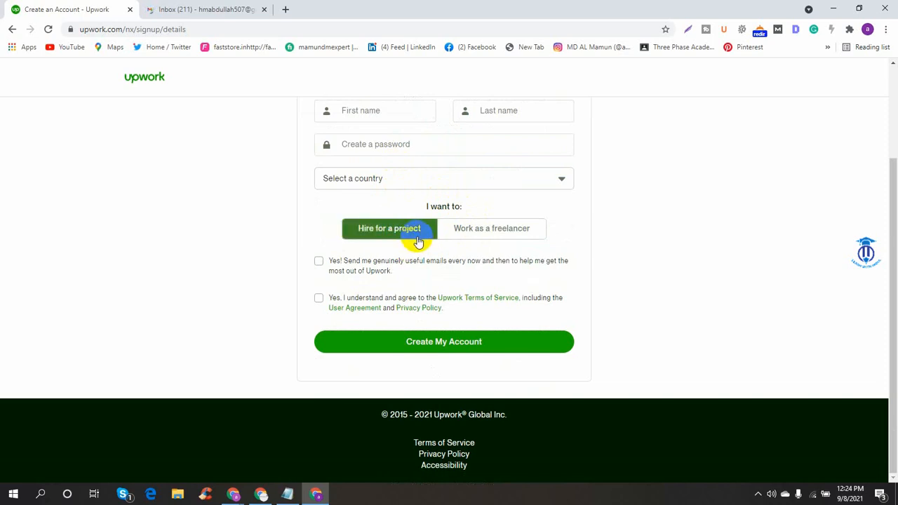
click(468, 242)
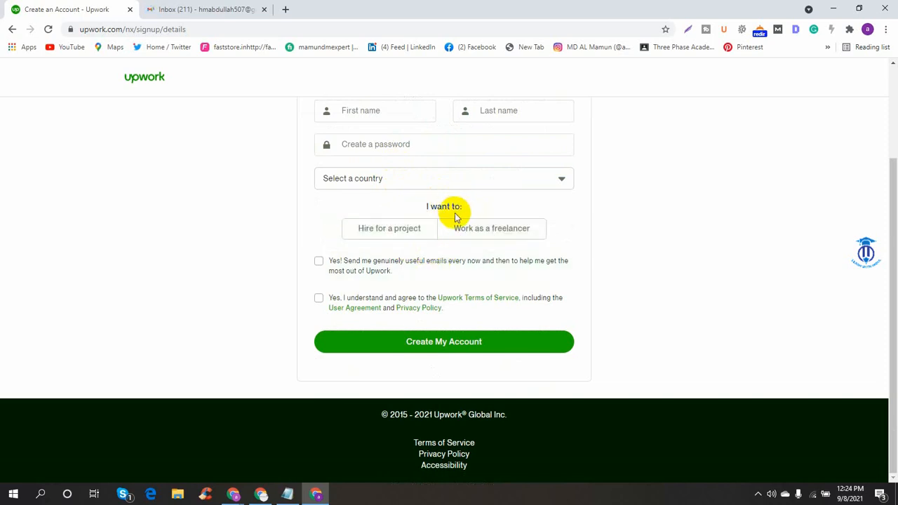
- Browse Gmail's Promotions, Social and Primary inboxes, then return to Upwork's first name field
click(242, 8)
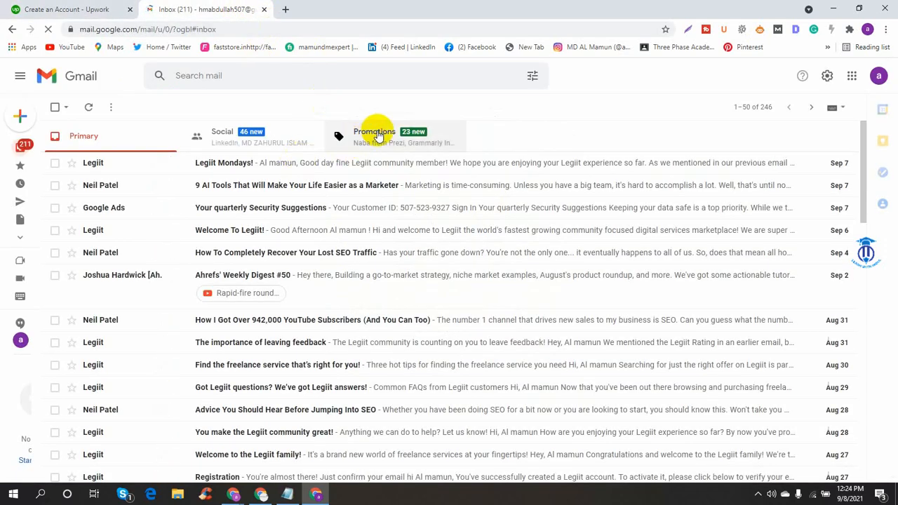
click(379, 135)
click(232, 146)
click(125, 142)
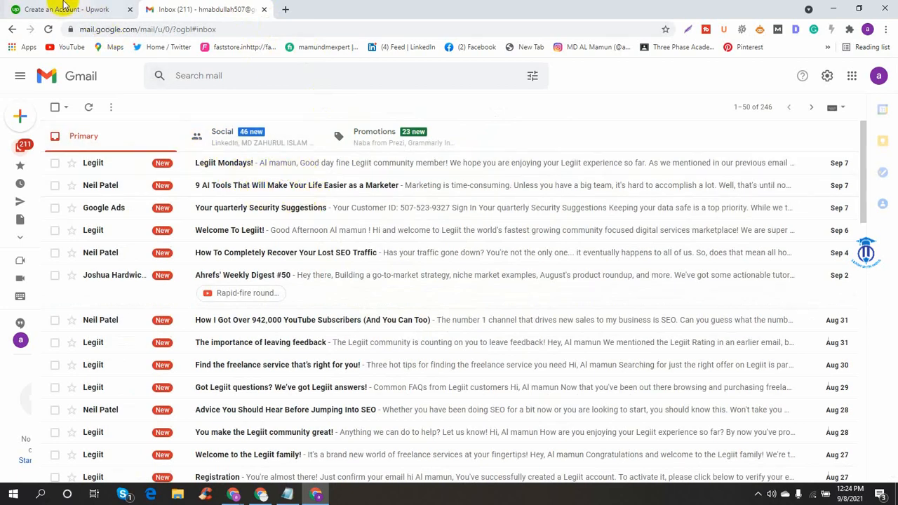
click(63, 8)
scroll(400, 200, up, 2)
click(395, 234)
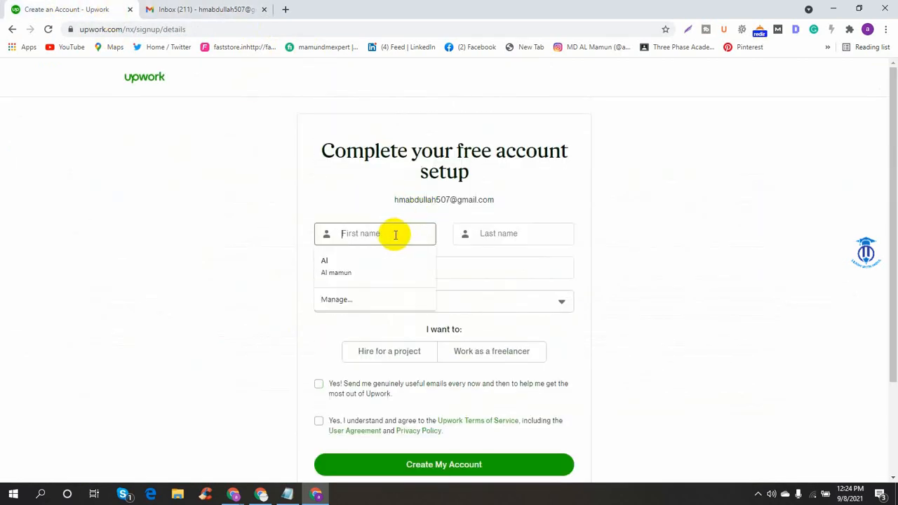
- Fill in the saved name, choose the freelancer role and enter the account password
click(351, 267)
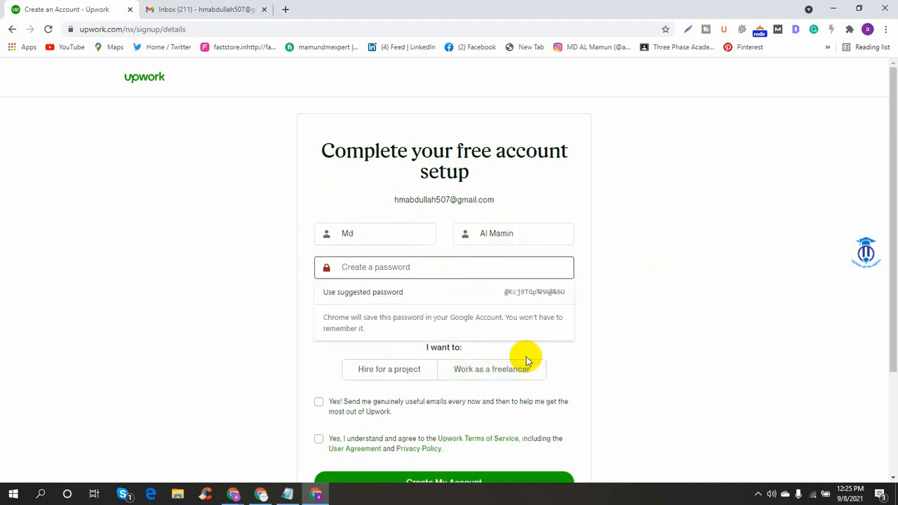
click(520, 372)
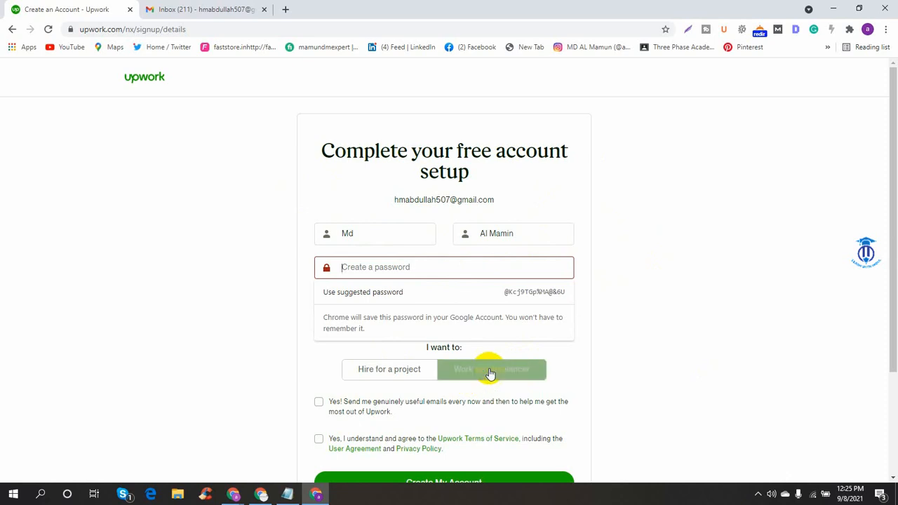
click(500, 370)
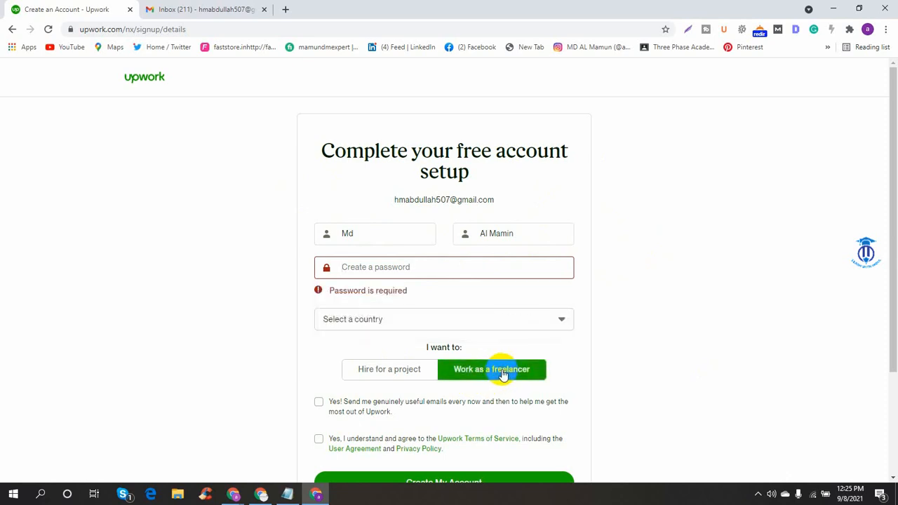
click(385, 270)
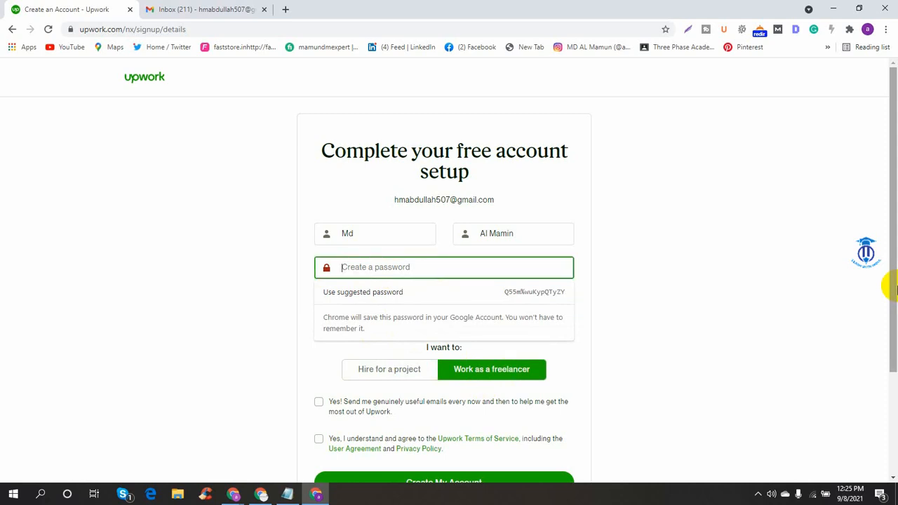
key(Down)
scroll(893, 287, down, 3)
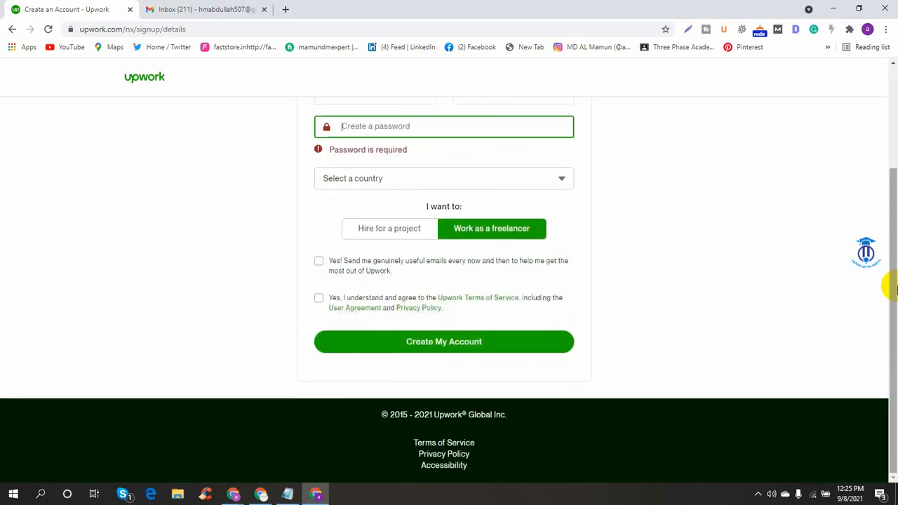
scroll(892, 288, up, 2)
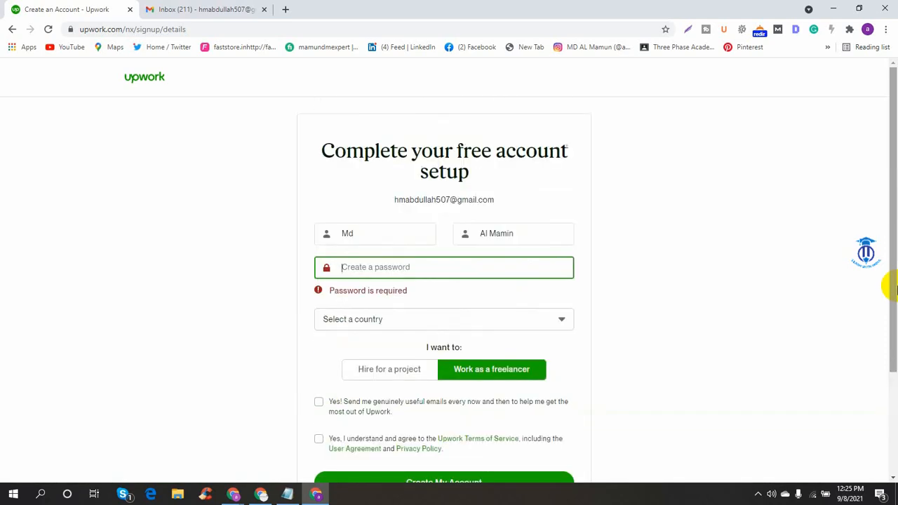
text(••••••••)
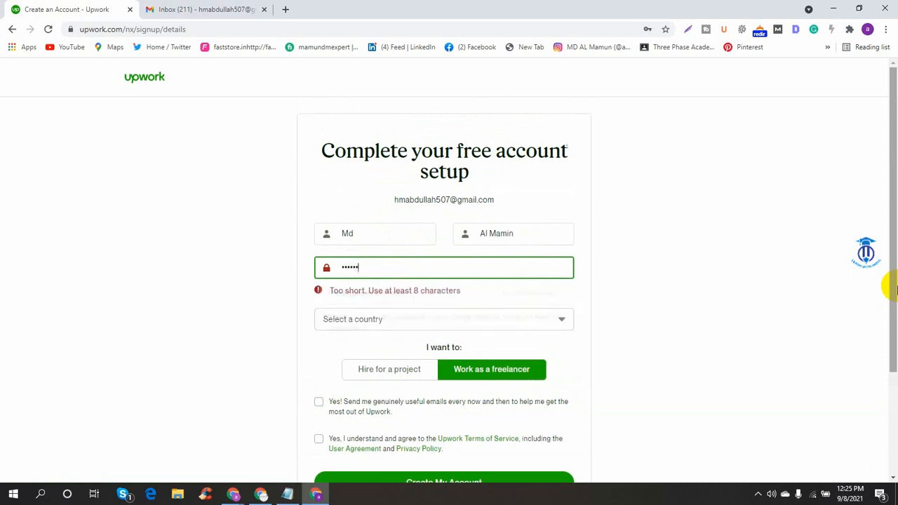
text(•)
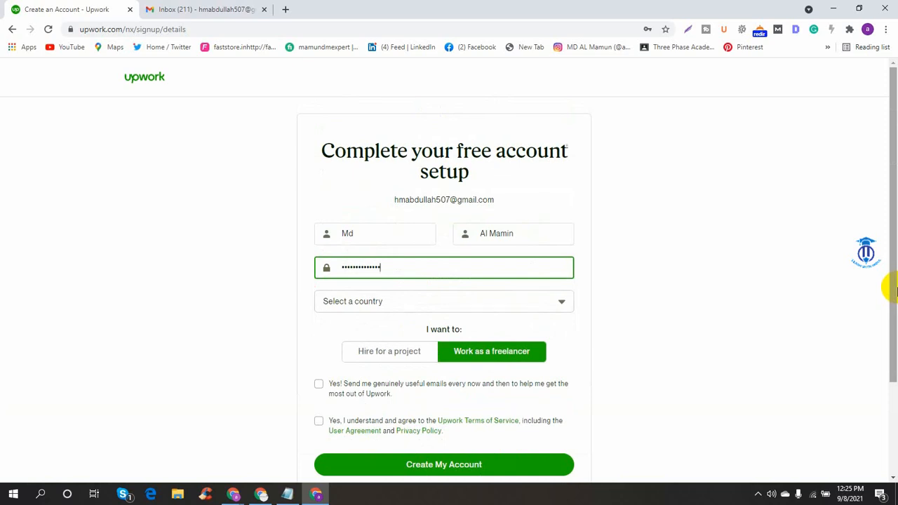
click(467, 314)
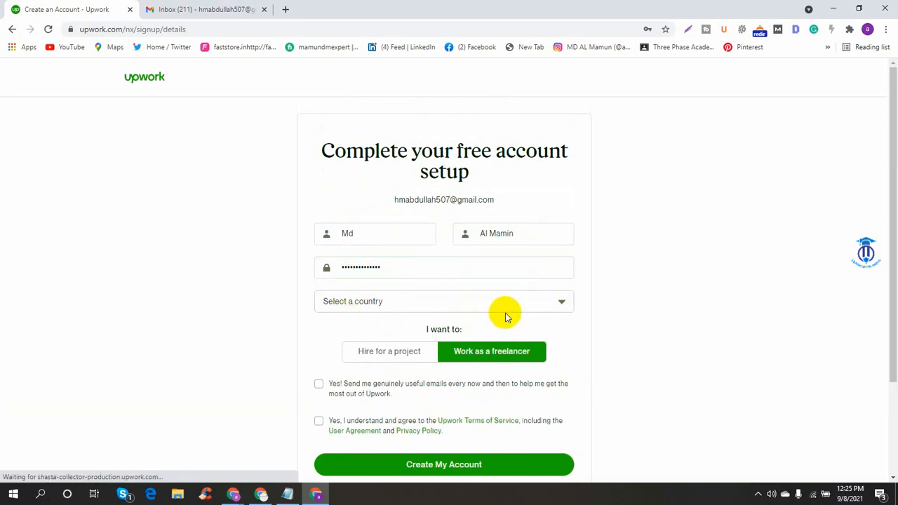
- Set the country to Bangladesh
click(558, 303)
click(559, 303)
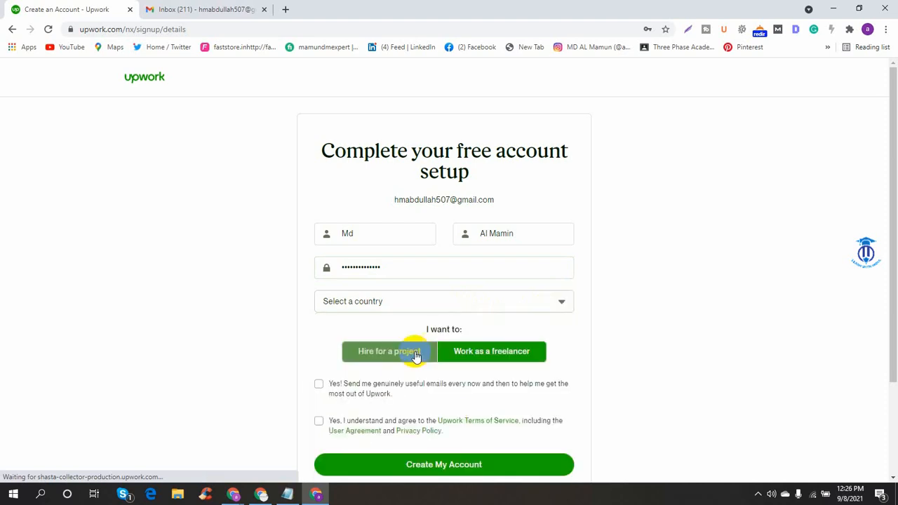
click(487, 309)
scroll(391, 384, down, 3)
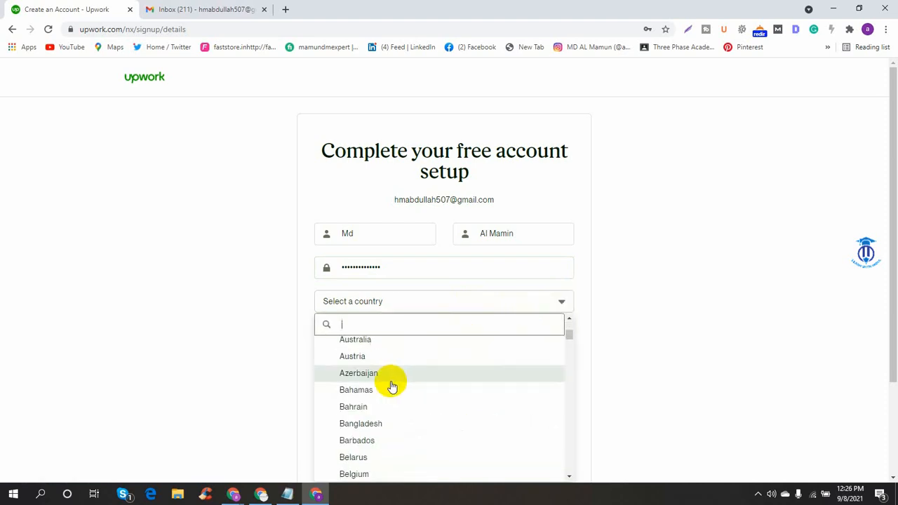
click(373, 423)
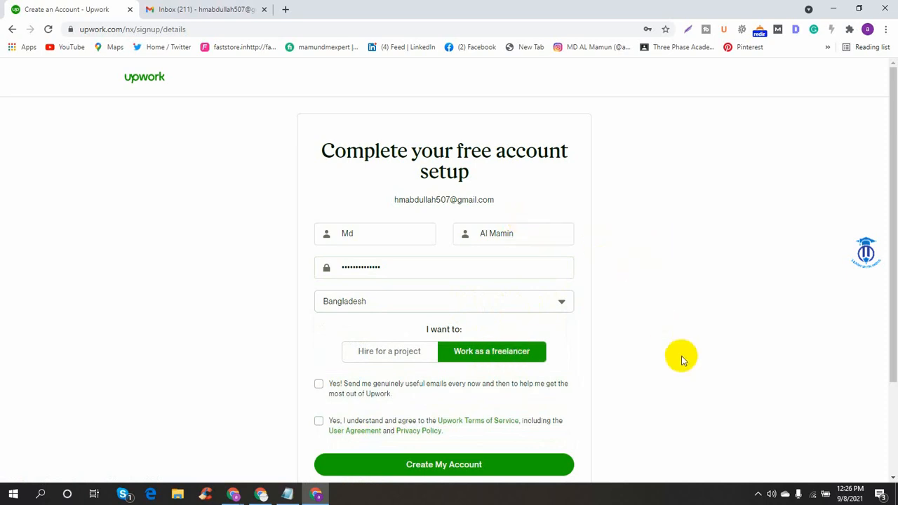
- Agree to the Terms of Service and submit Create My Account
scroll(578, 378, down, 2)
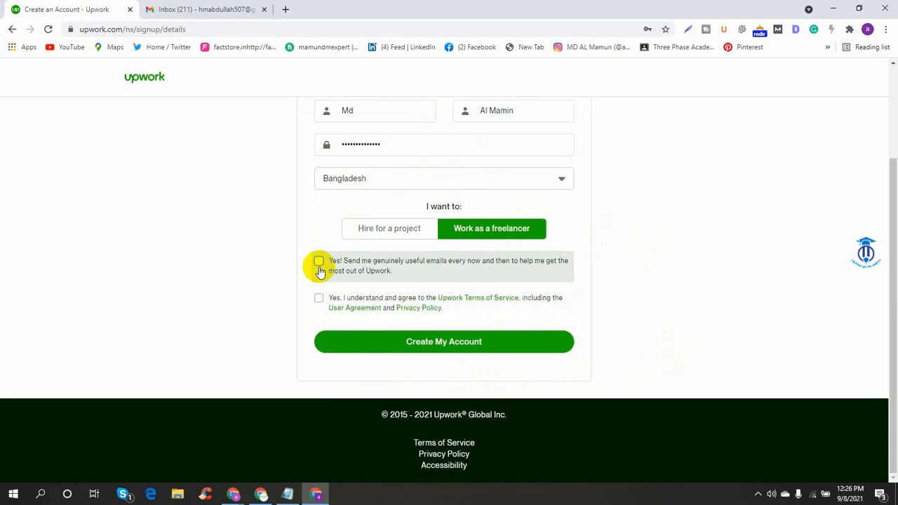
click(318, 300)
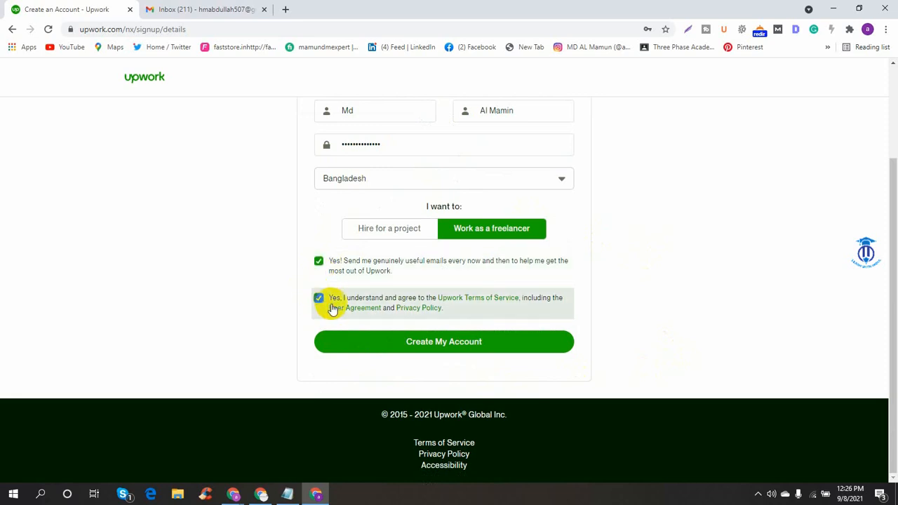
click(447, 350)
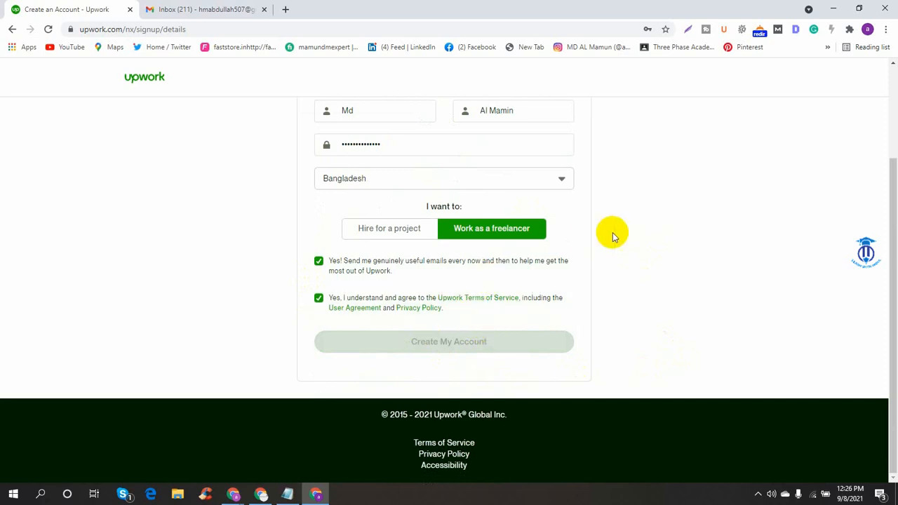
scroll(614, 238, up, 2)
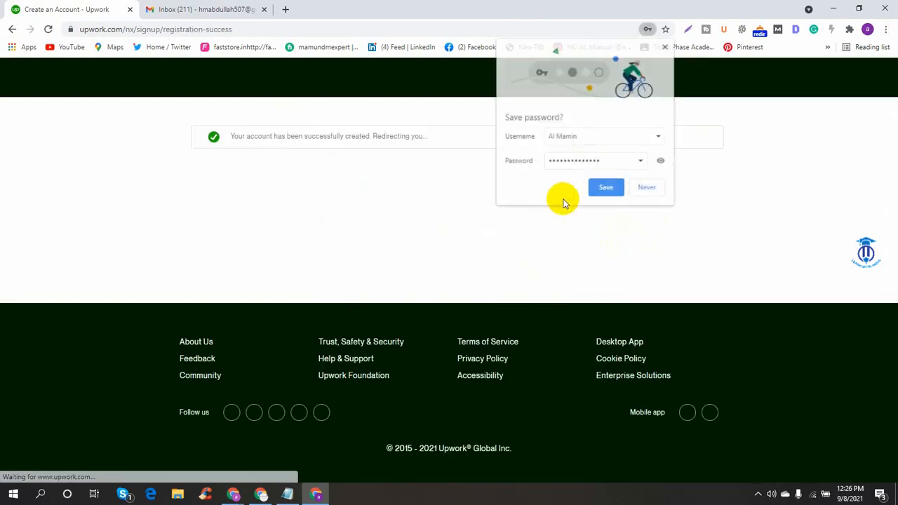
- Save the password in Chrome, check Gmail's Promotions, Social and Primary tabs, then return to Upwork
click(611, 188)
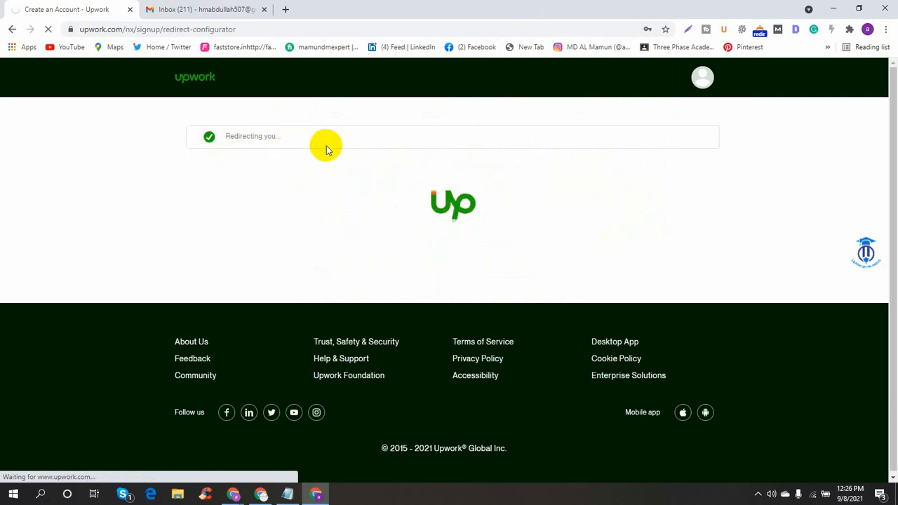
click(225, 11)
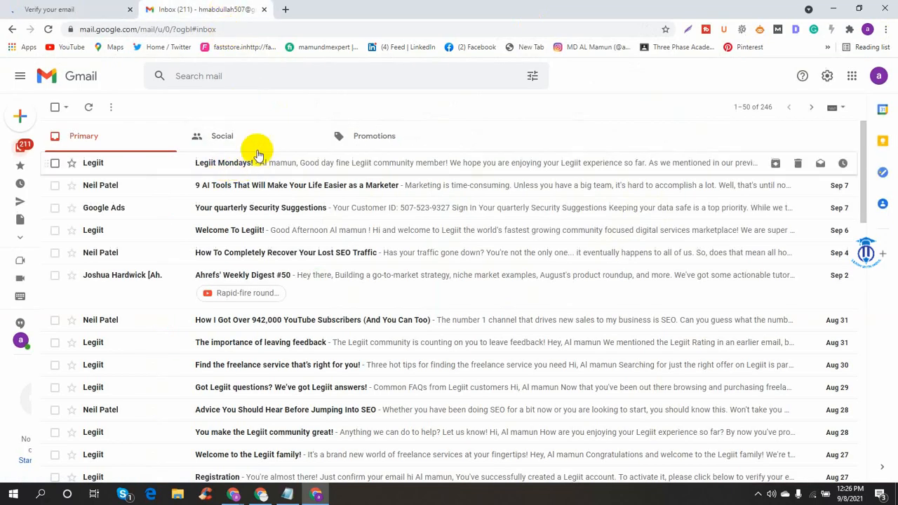
click(356, 134)
click(213, 135)
click(105, 138)
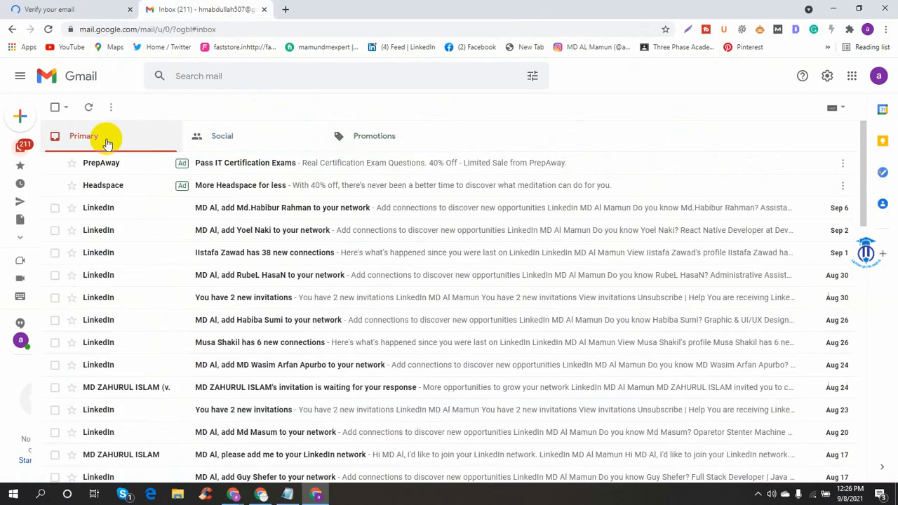
click(96, 7)
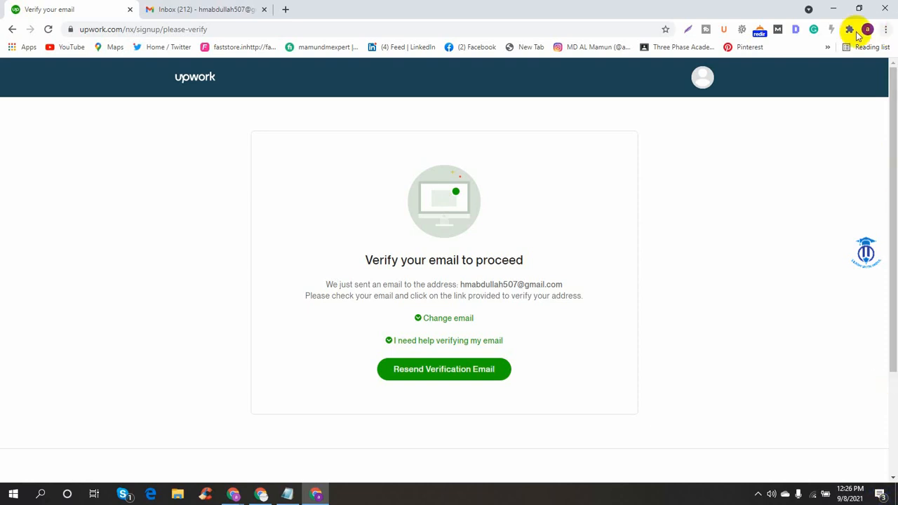
- Resend Upwork's verification email, confirm the address from it in Gmail, and close the Gmail tab
click(443, 371)
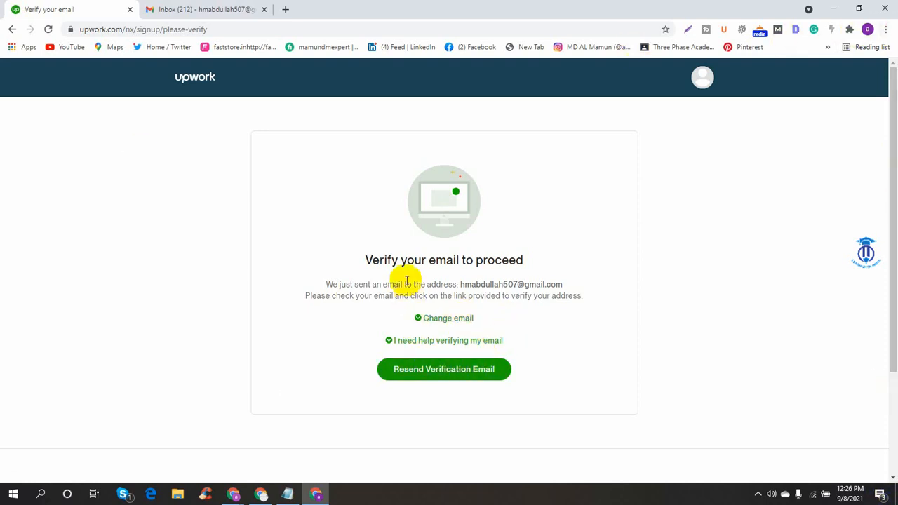
click(196, 10)
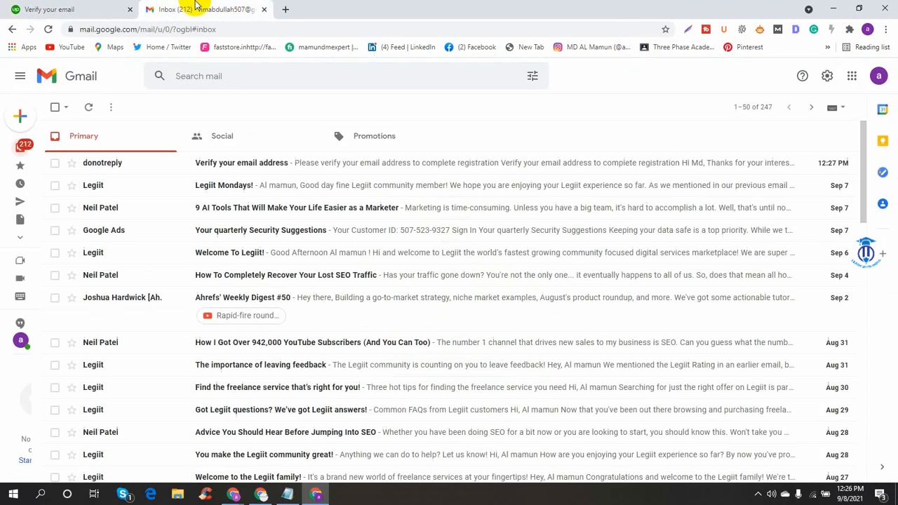
click(284, 163)
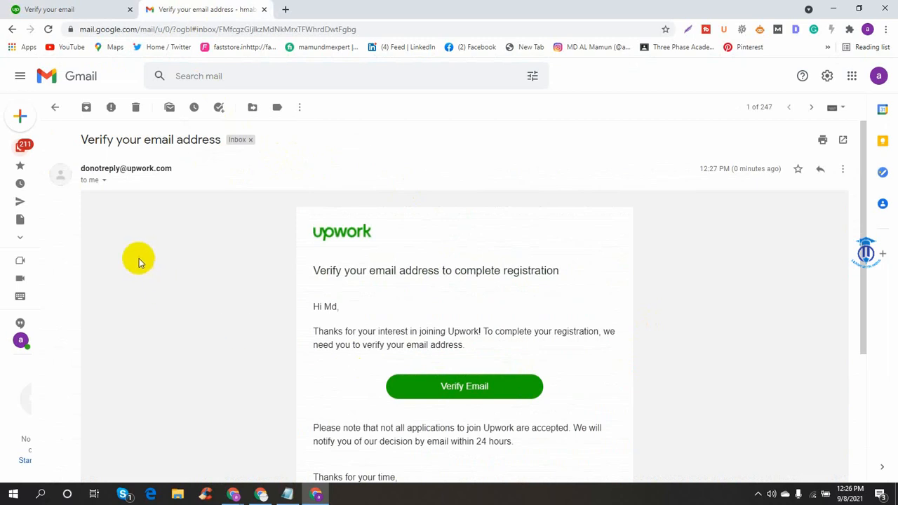
scroll(481, 341, down, 3)
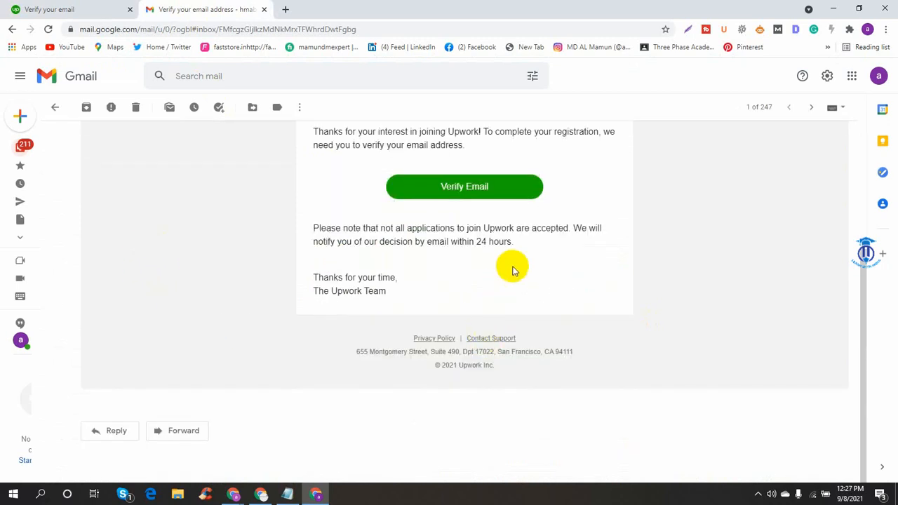
scroll(505, 259, up, 3)
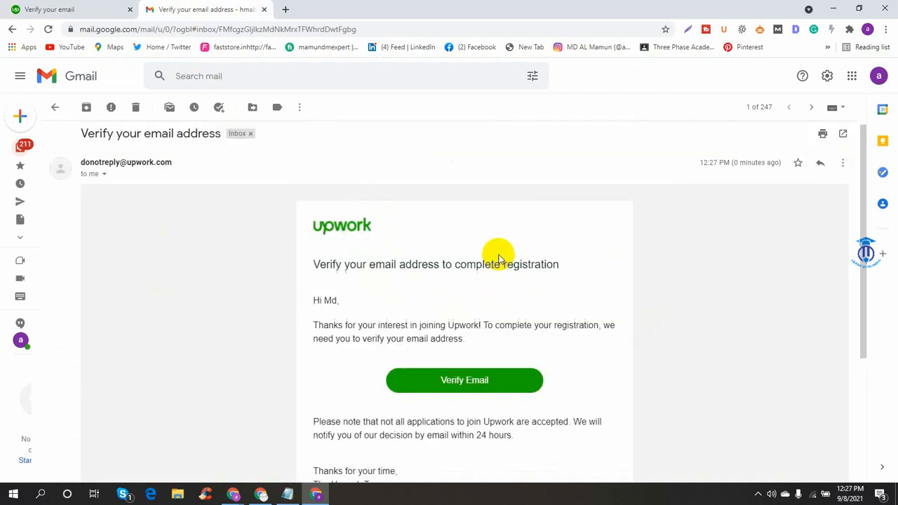
click(457, 392)
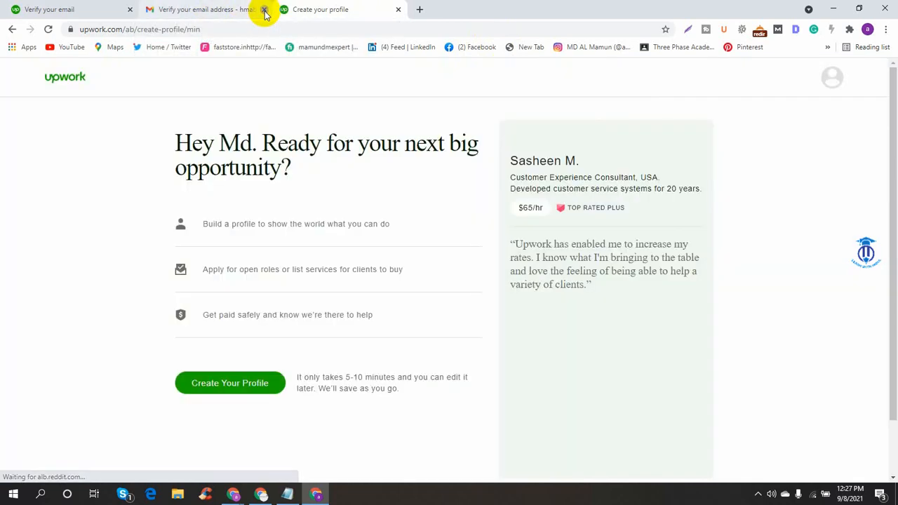
click(265, 12)
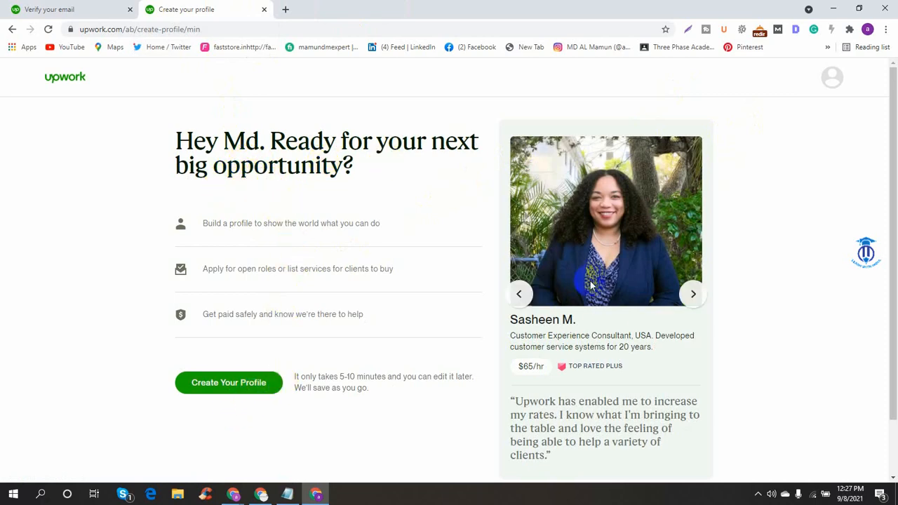
- Close the leftover verify-email tab, start the profile and choose Fill Out Manually
scroll(629, 344, down, 1)
scroll(573, 364, up, 1)
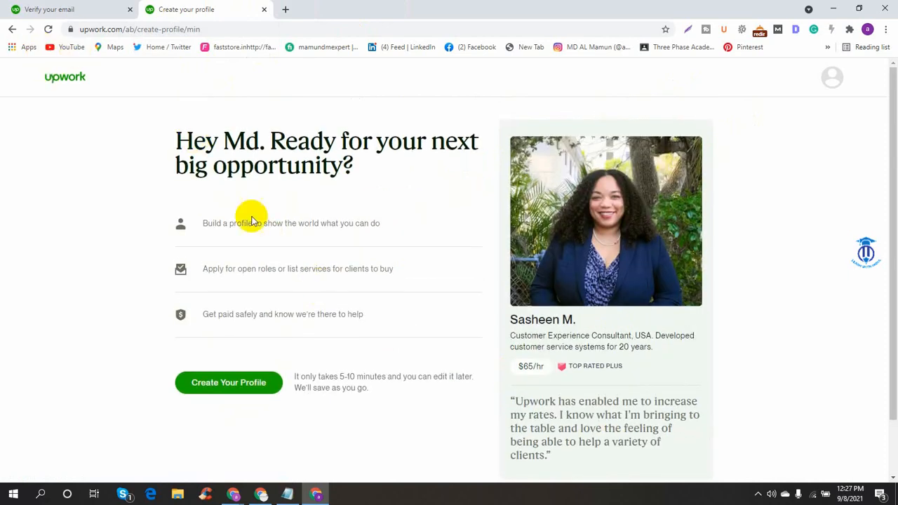
click(121, 8)
click(129, 9)
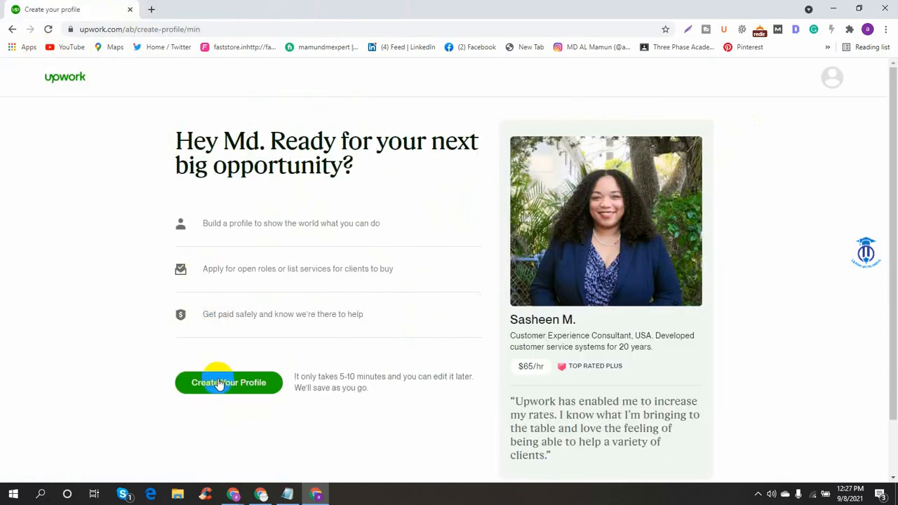
click(243, 388)
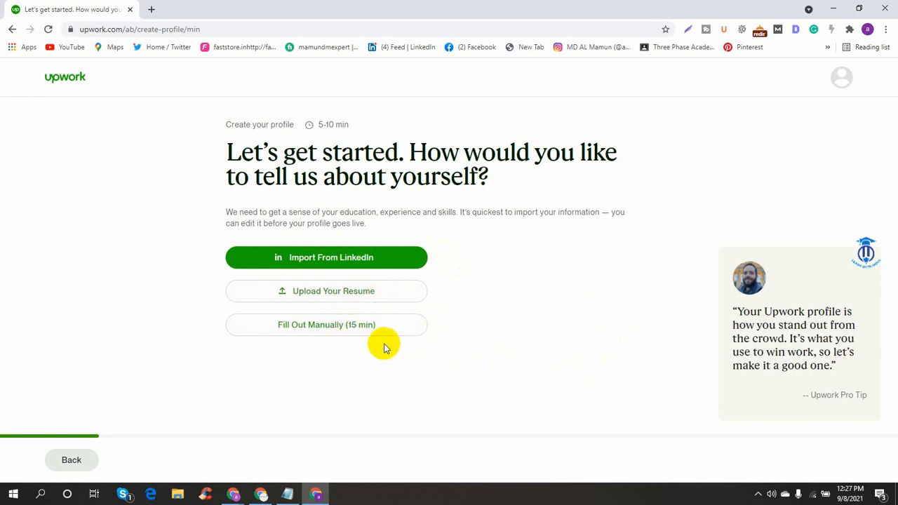
click(321, 333)
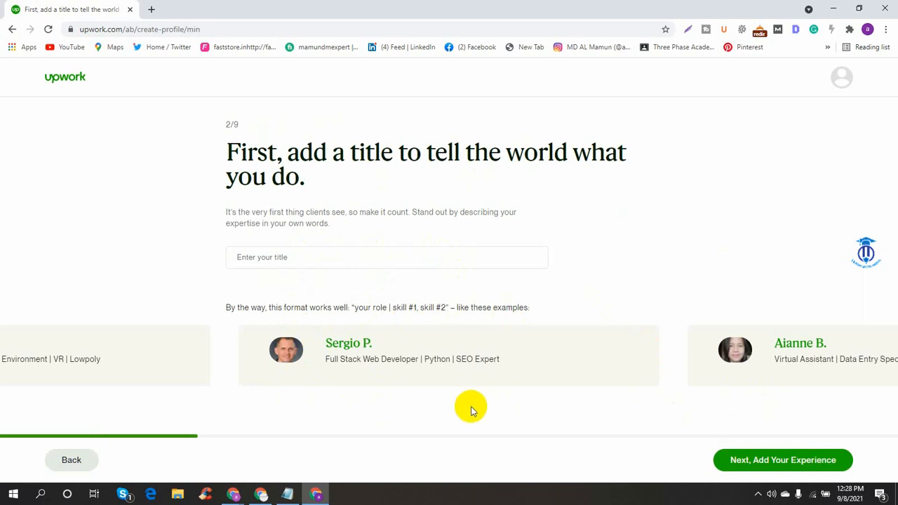
- Enter 'Digital marketer' as the professional title and continue to the experience step
click(757, 462)
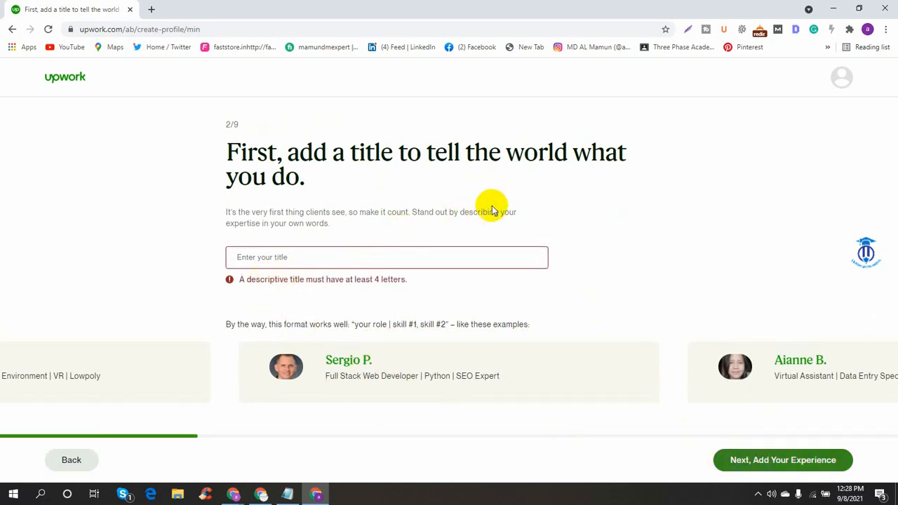
click(323, 253)
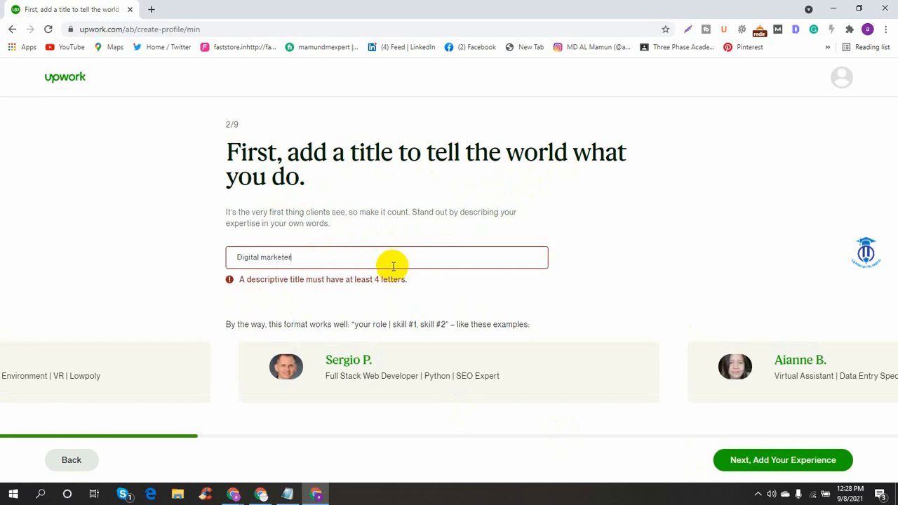
click(676, 244)
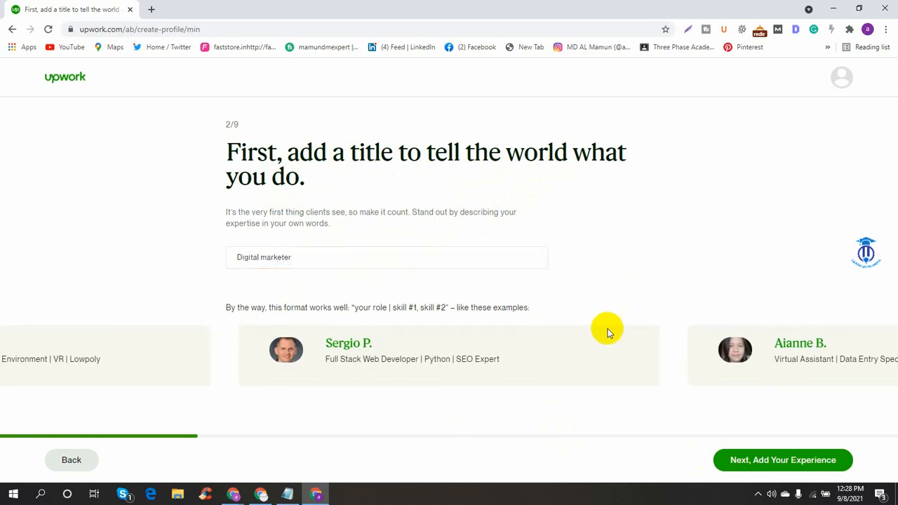
click(764, 457)
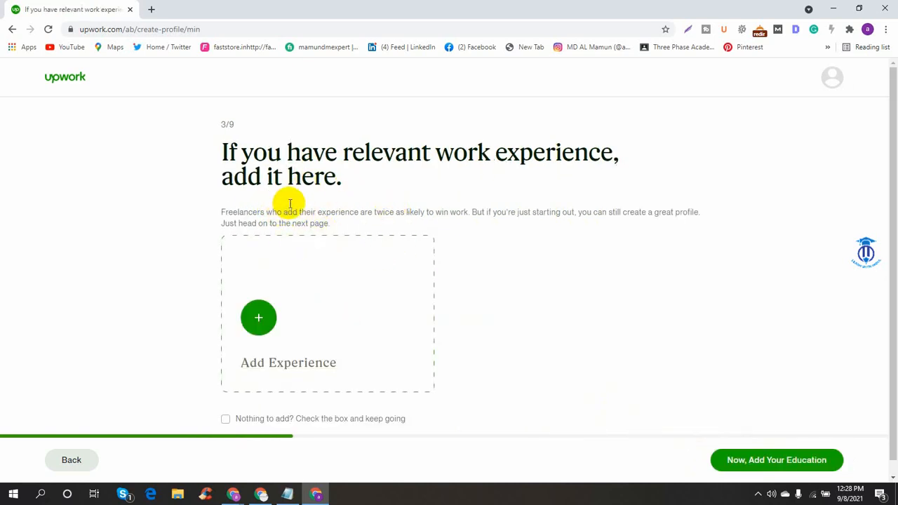
- Review the skills notes in Notepad, minimize it, and open the Add Work Experience form
scroll(321, 219, down, 1)
click(259, 296)
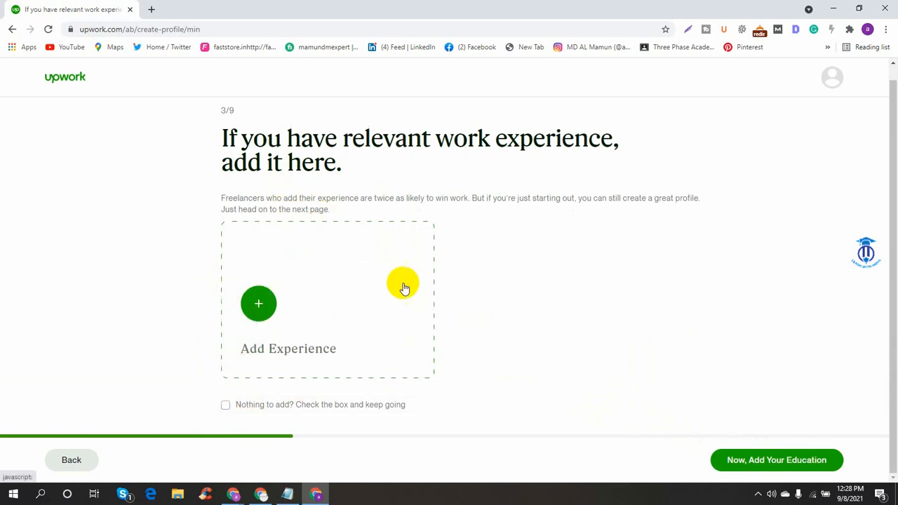
click(280, 494)
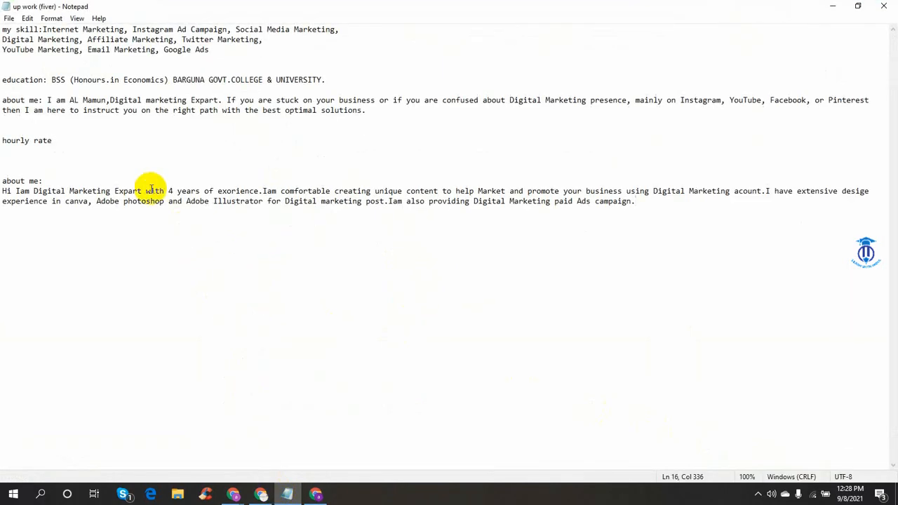
drag(2, 28, 357, 42)
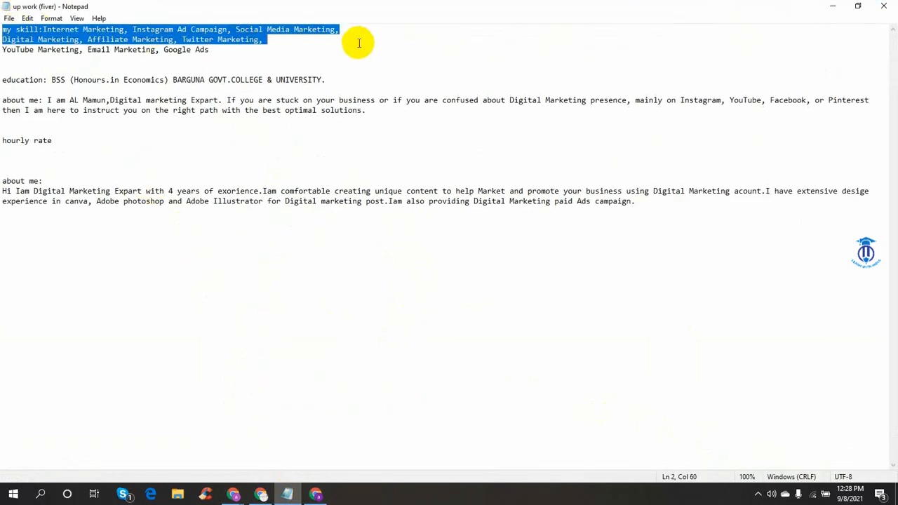
click(357, 42)
click(833, 6)
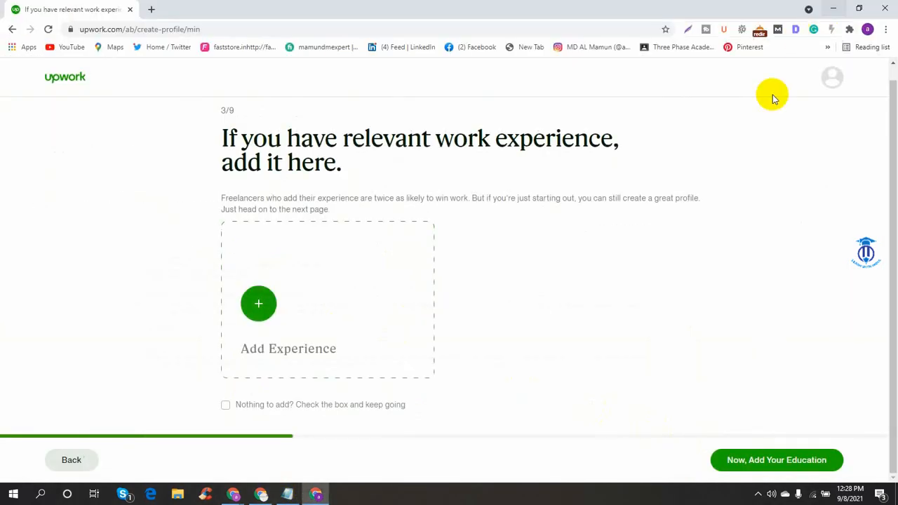
click(243, 309)
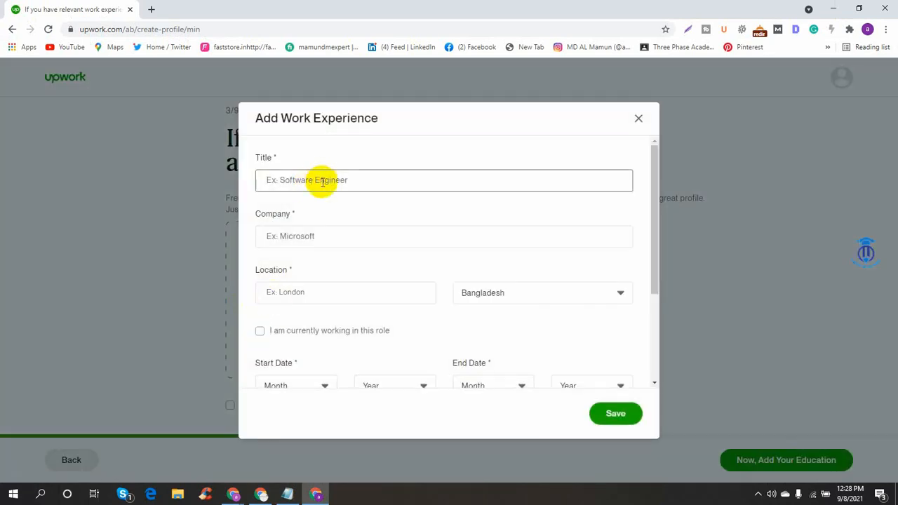
click(327, 236)
- Enter title 'Social media manaager' and company 'travel warrior', fixing the company name typo
click(287, 291)
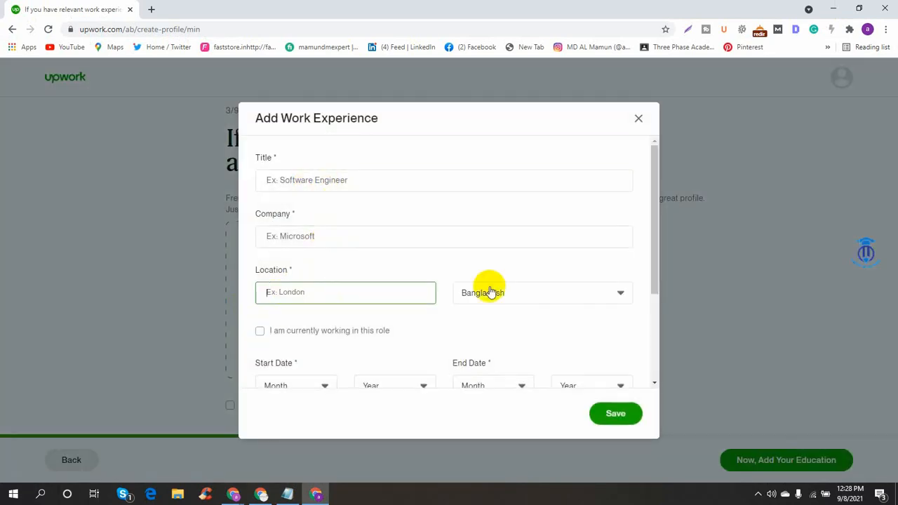
click(499, 291)
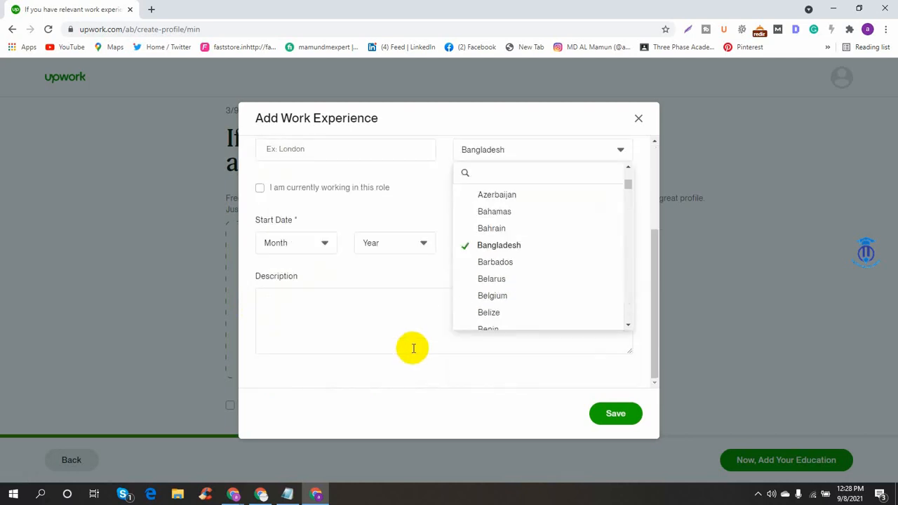
scroll(411, 347, up, 2)
click(300, 179)
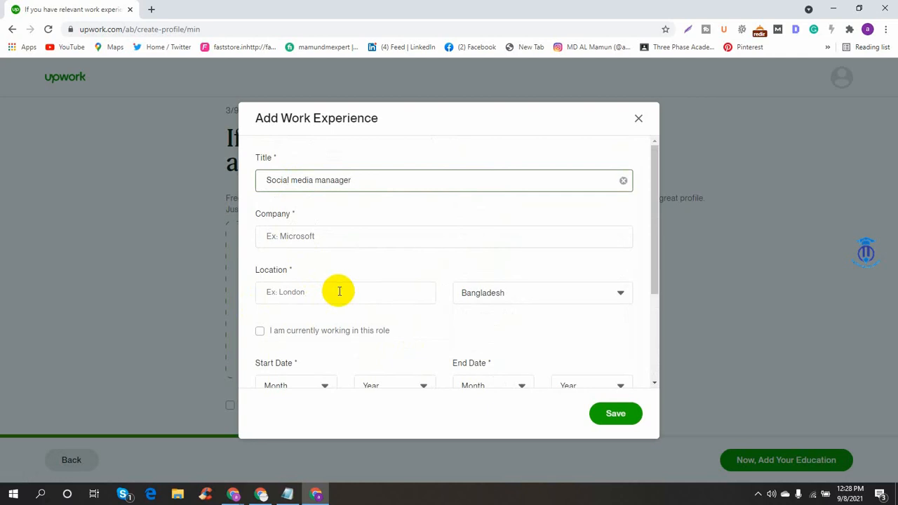
click(347, 243)
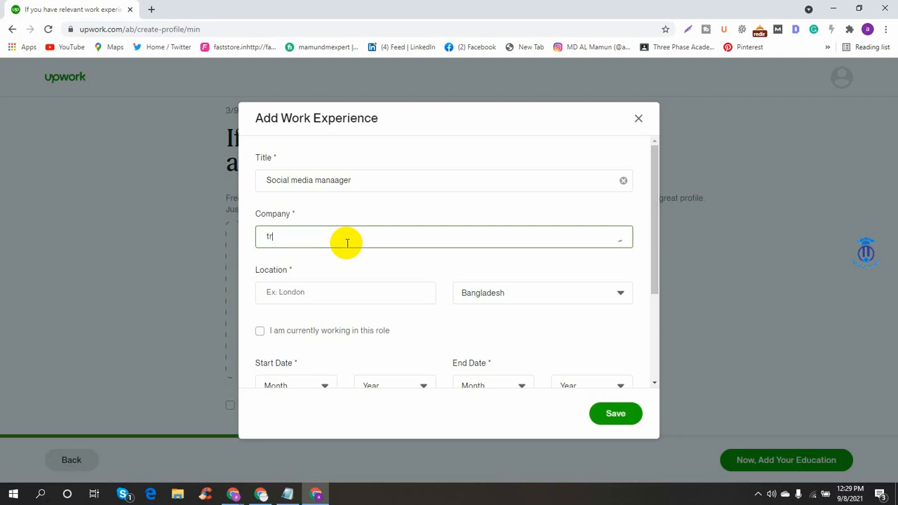
text(avell warrior)
click(290, 237)
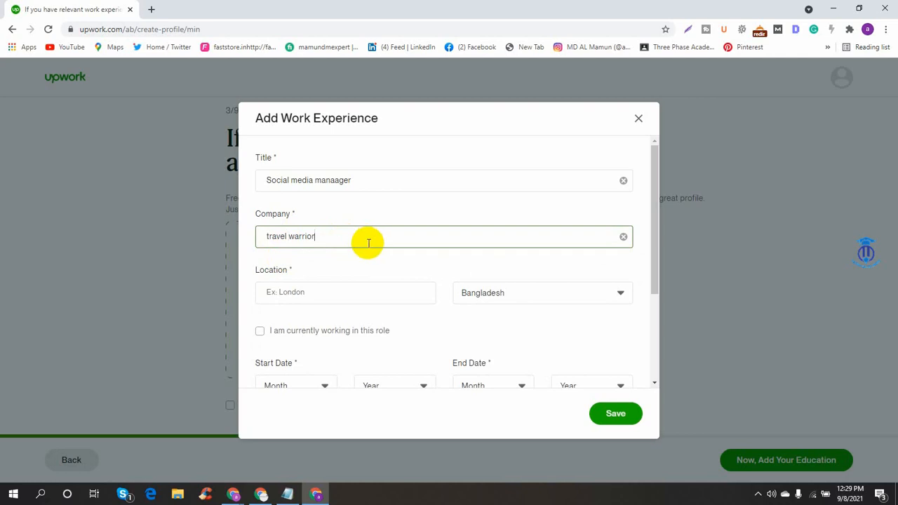
- Dismiss the developer tools and enter 'BARGUNA' as the location city
click(339, 299)
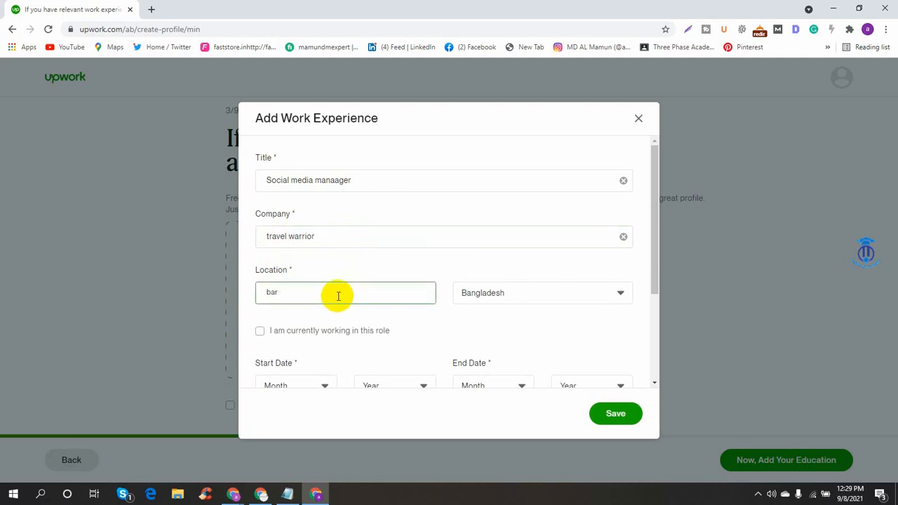
key(ctrl+shift+i)
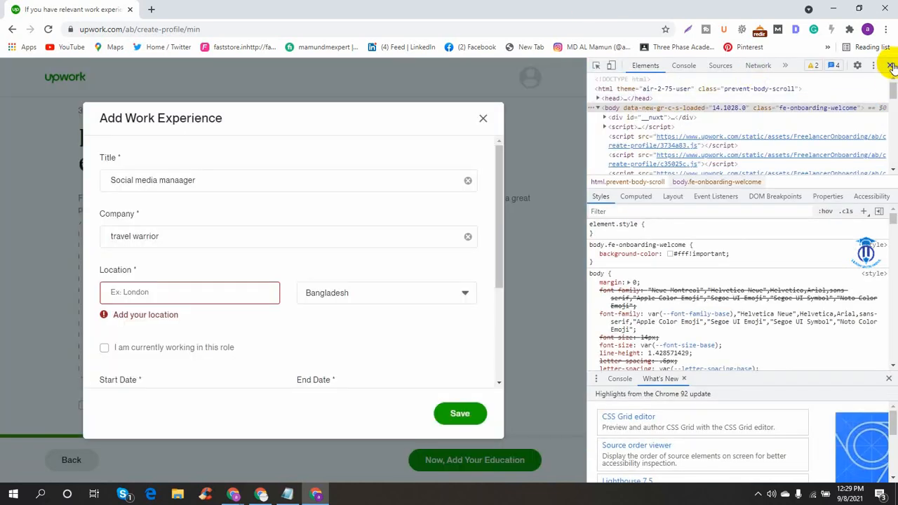
click(889, 65)
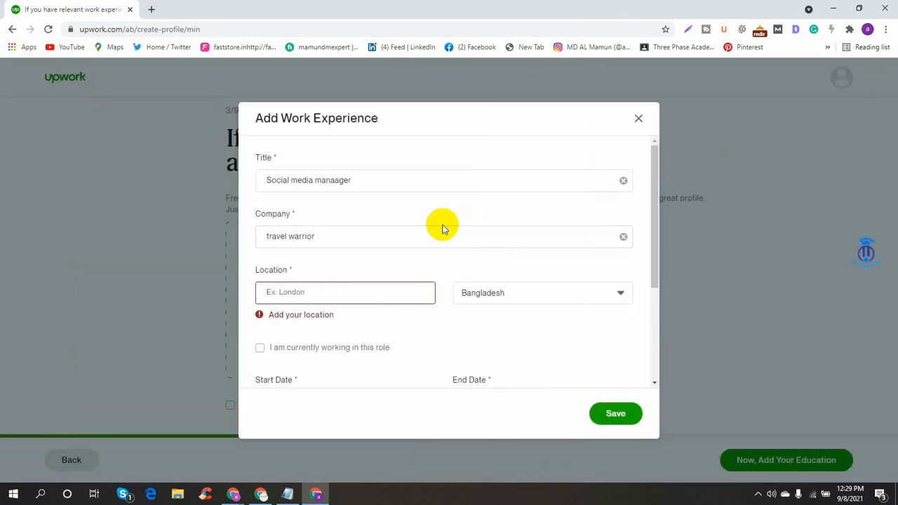
text(BARGUNA)
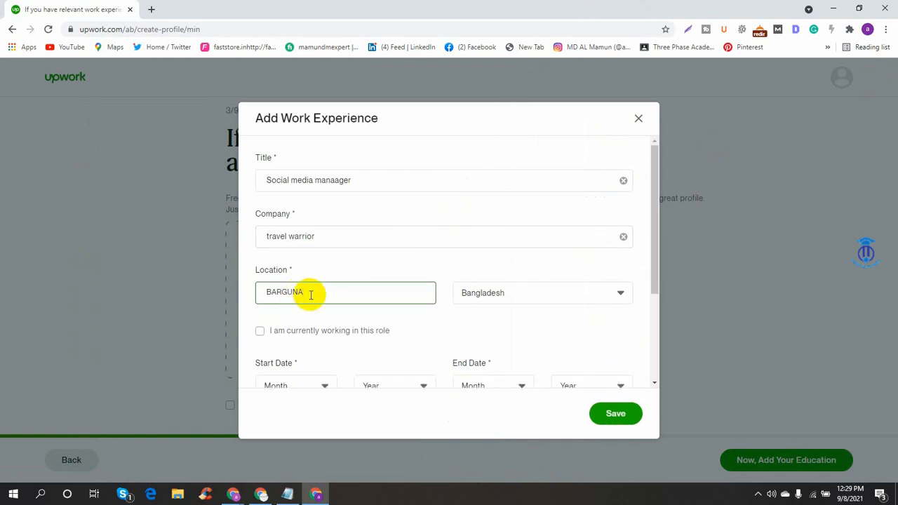
scroll(356, 294, down, 2)
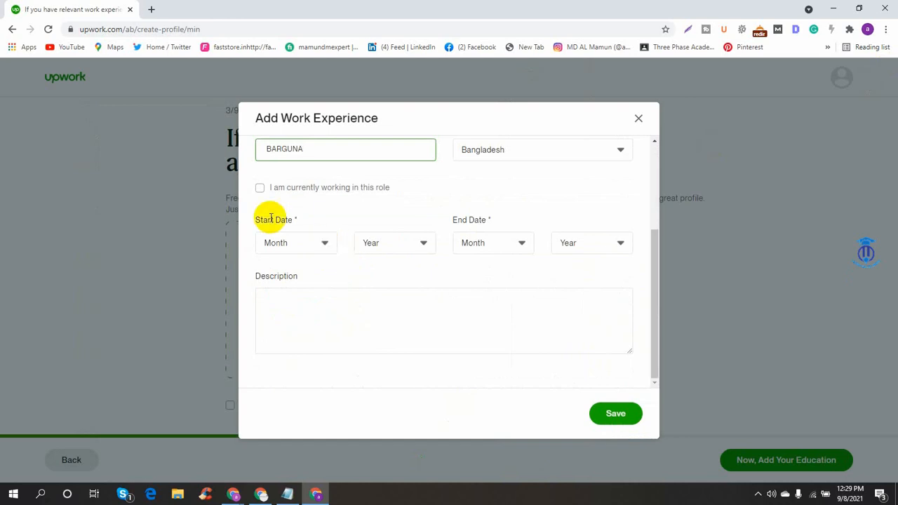
- Mark the role as current with a start date of February 2021
click(259, 191)
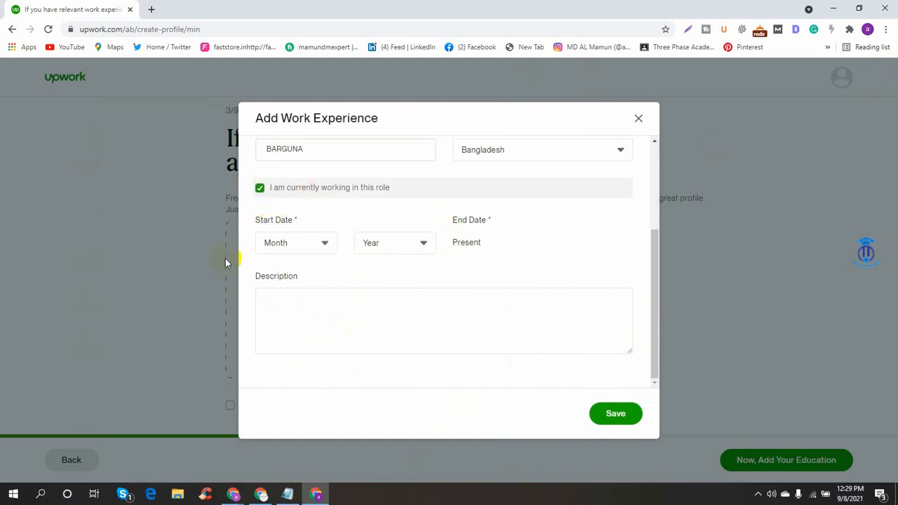
scroll(610, 351, up, 1)
scroll(611, 350, up, 2)
click(617, 415)
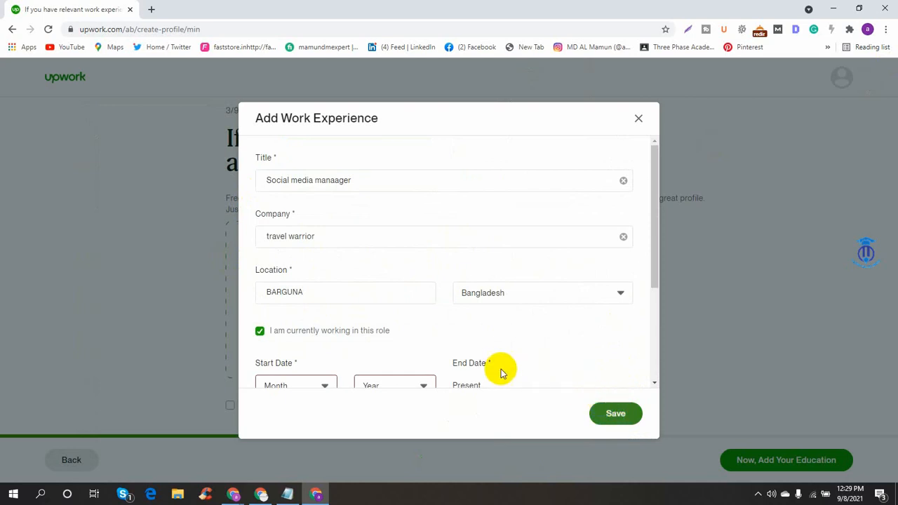
scroll(420, 336, down, 3)
click(295, 232)
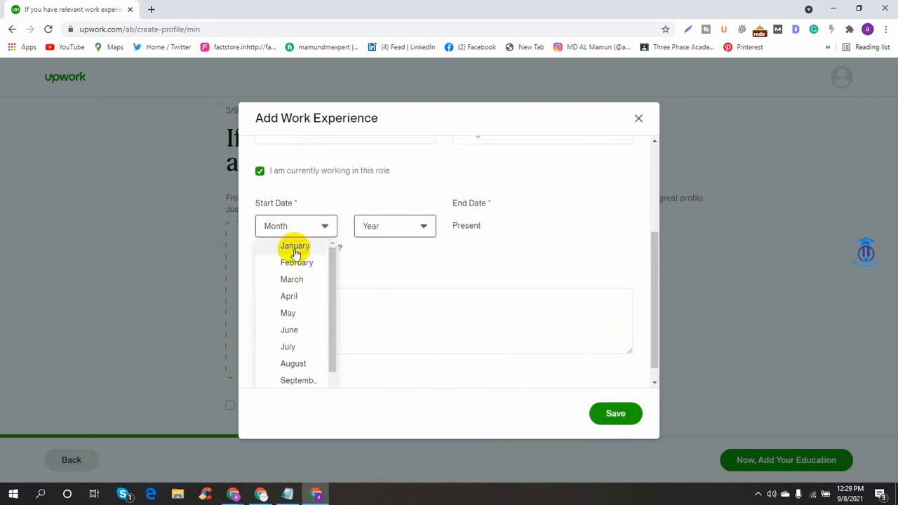
click(297, 262)
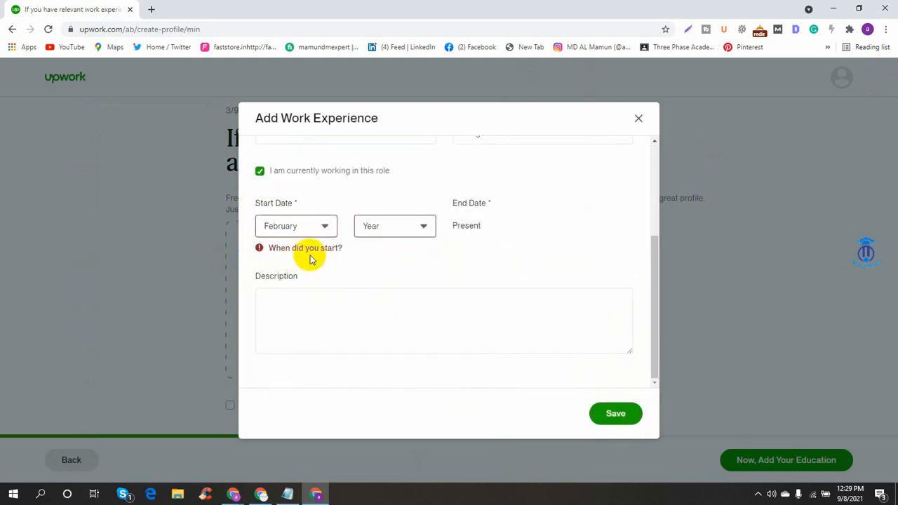
click(421, 235)
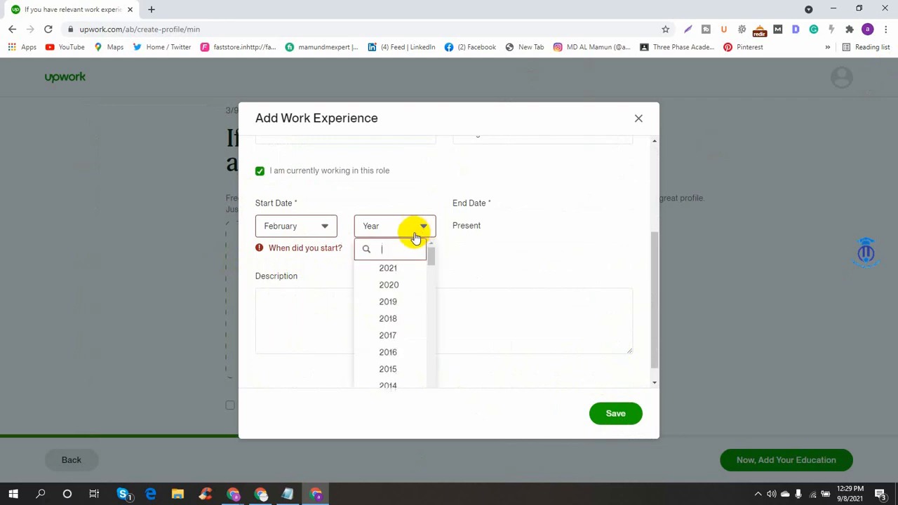
click(399, 269)
click(301, 254)
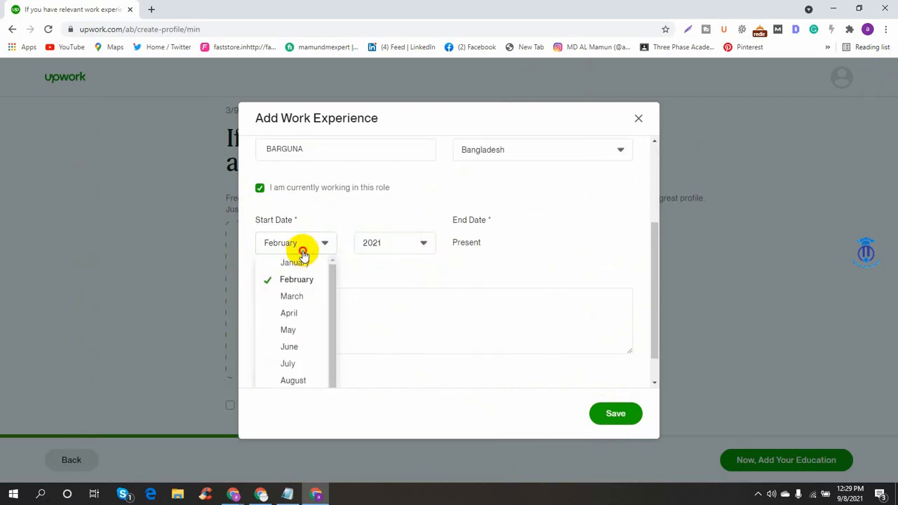
click(302, 250)
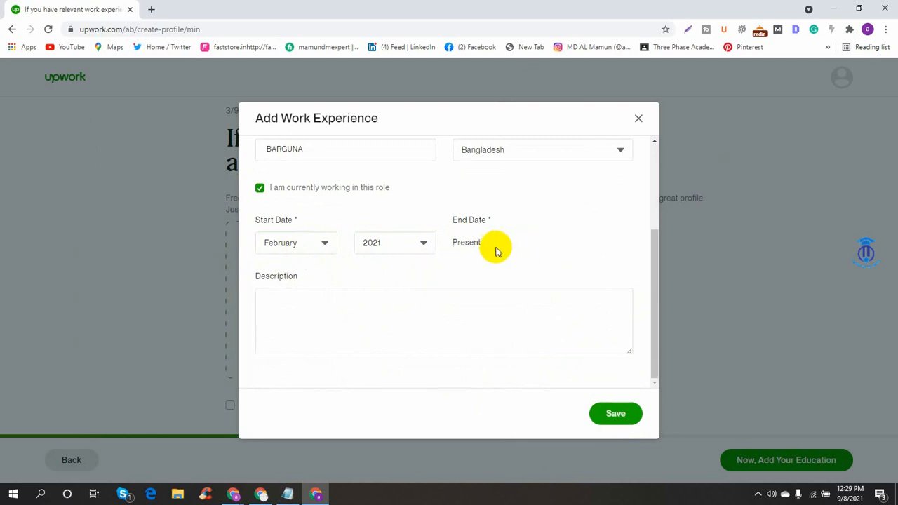
- Save the Social media manaager experience entry and proceed to the education step
scroll(421, 221, up, 3)
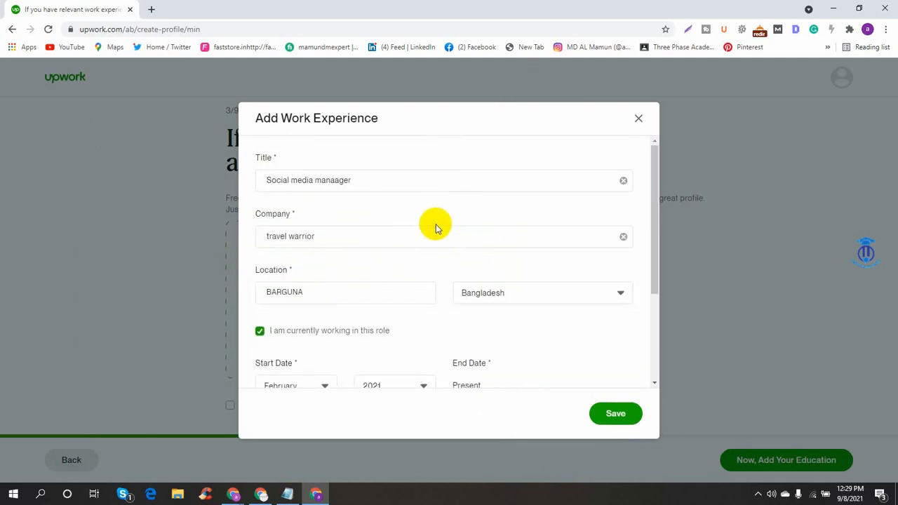
scroll(430, 287, down, 3)
click(613, 414)
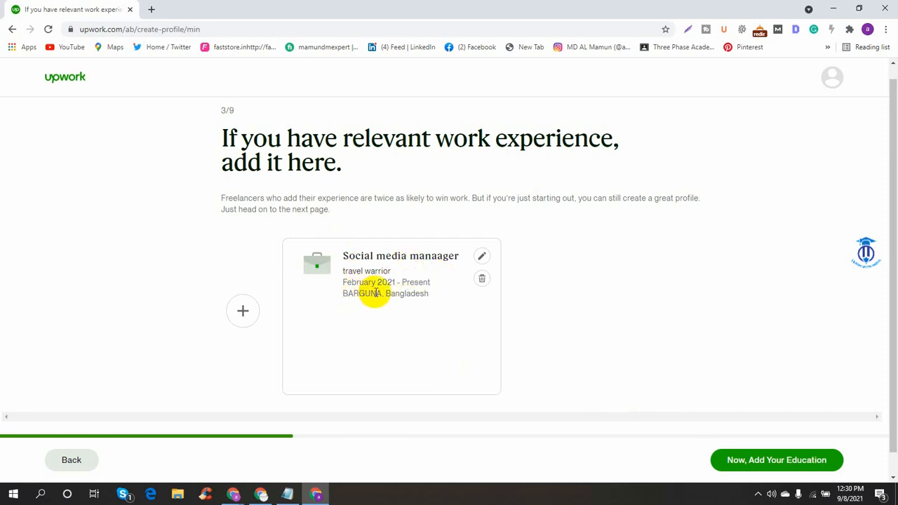
scroll(425, 288, up, 1)
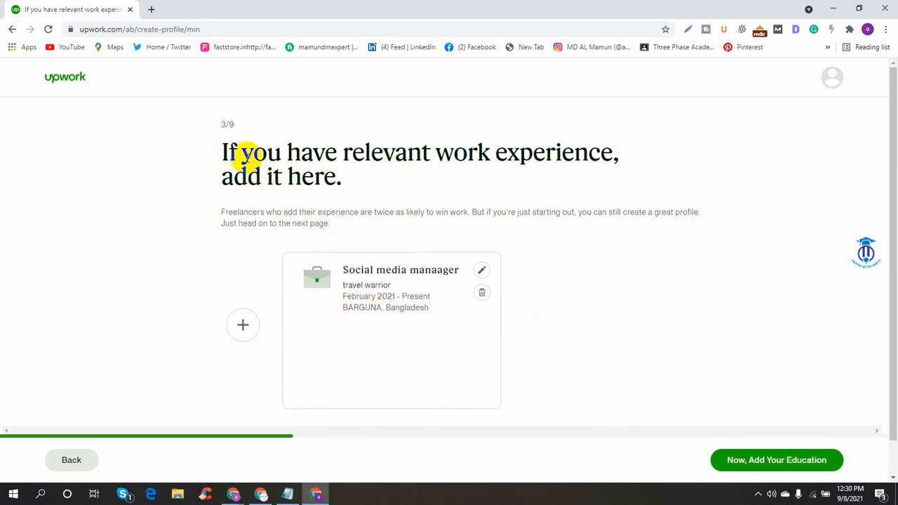
scroll(769, 385, down, 1)
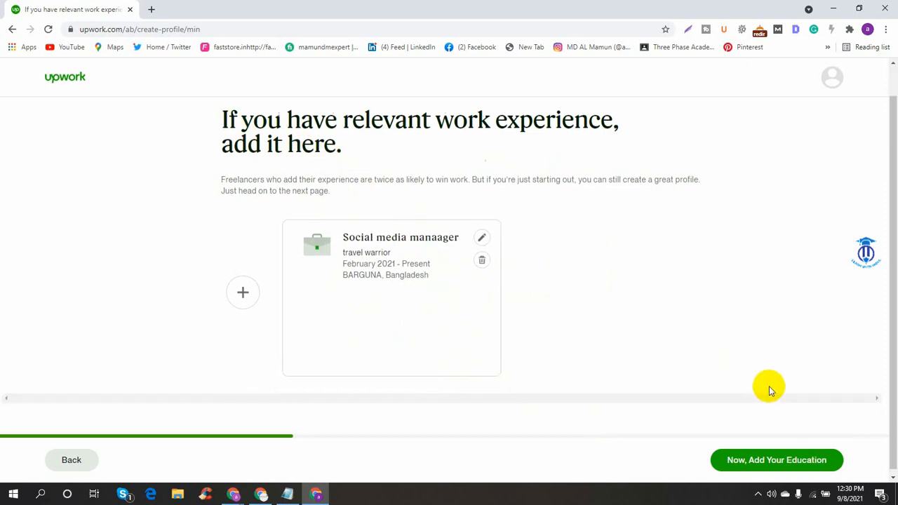
click(778, 459)
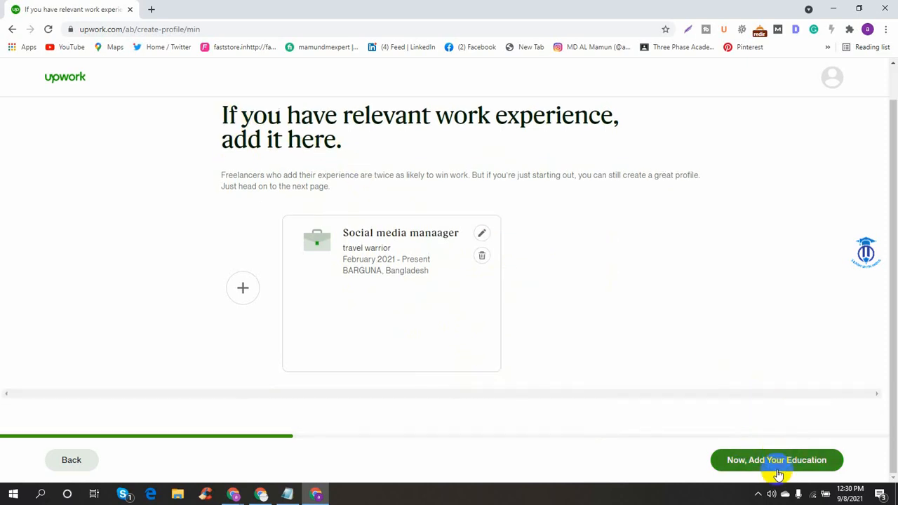
- Start a new education entry and copy the education details line from the notes
click(786, 457)
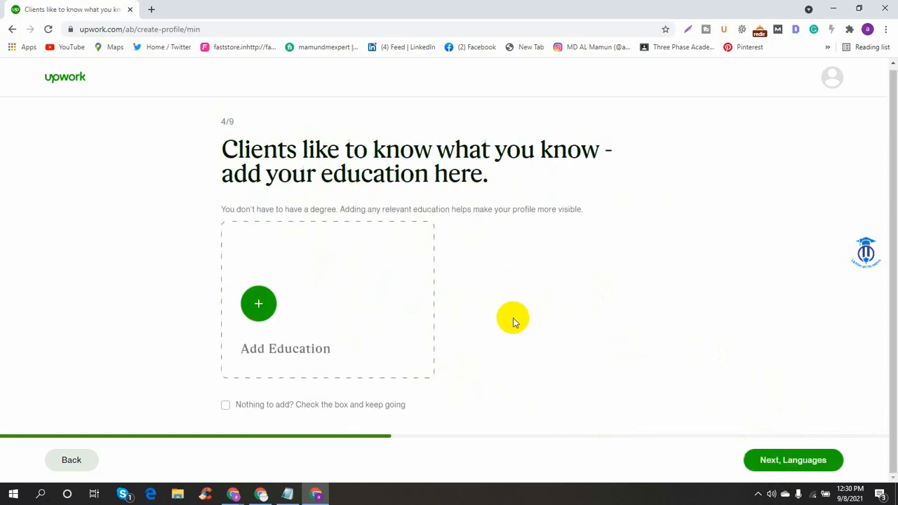
click(254, 298)
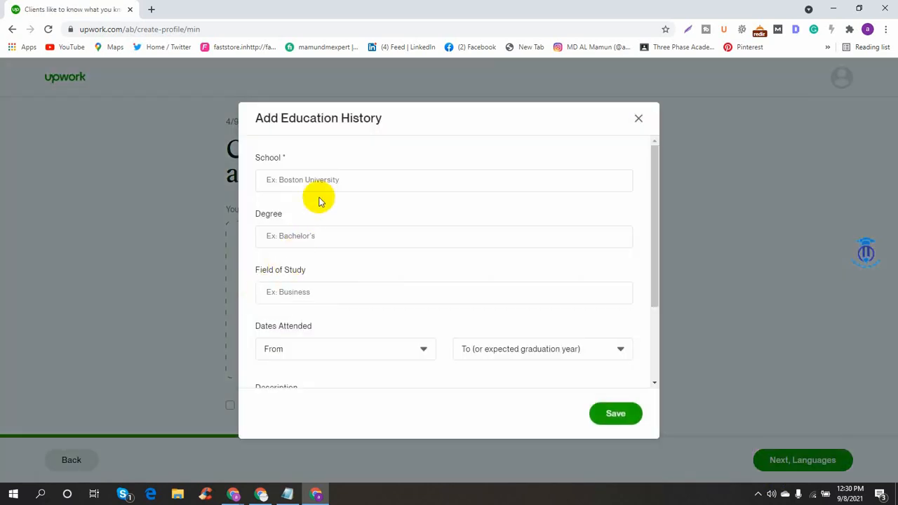
click(286, 495)
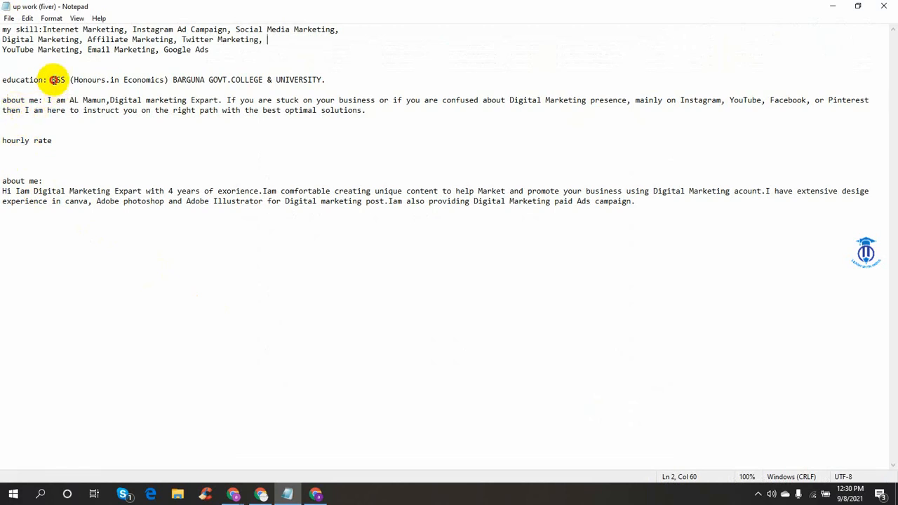
drag(52, 80, 336, 79)
right_click(336, 82)
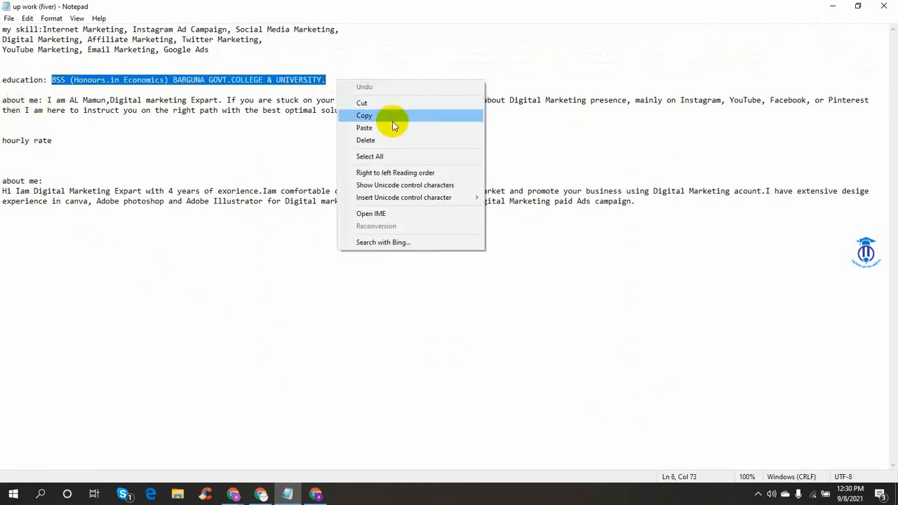
click(389, 117)
- Enter BARGUNA GOVT.COLLEGE & UNIVERSITY. as the school, using the pasted education details
click(315, 495)
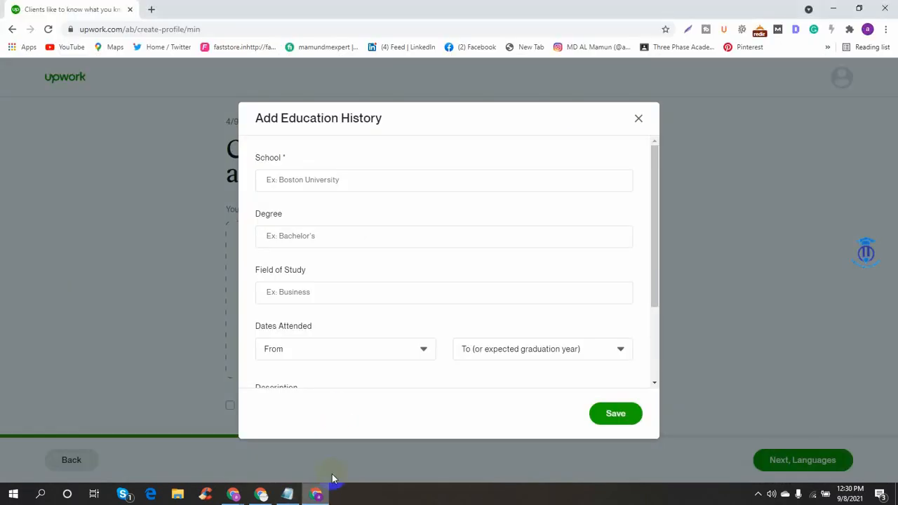
click(351, 181)
click(331, 242)
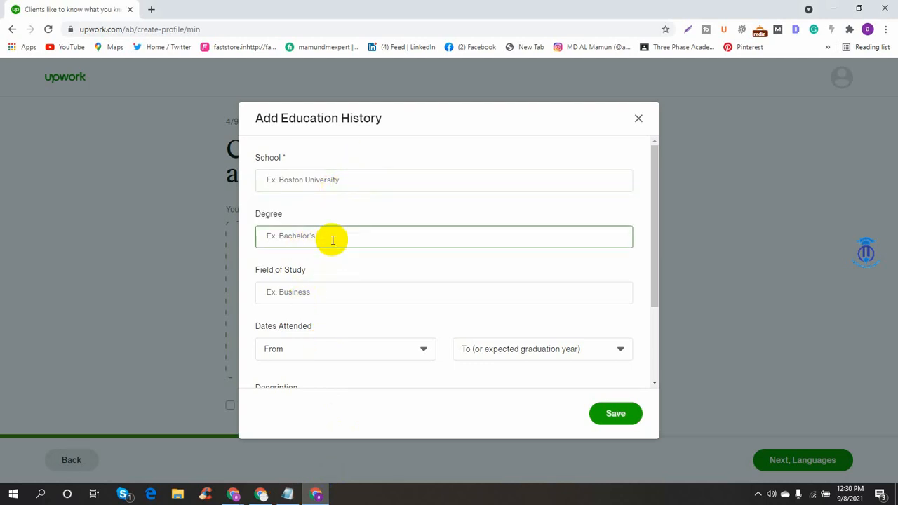
key(ctrl+v)
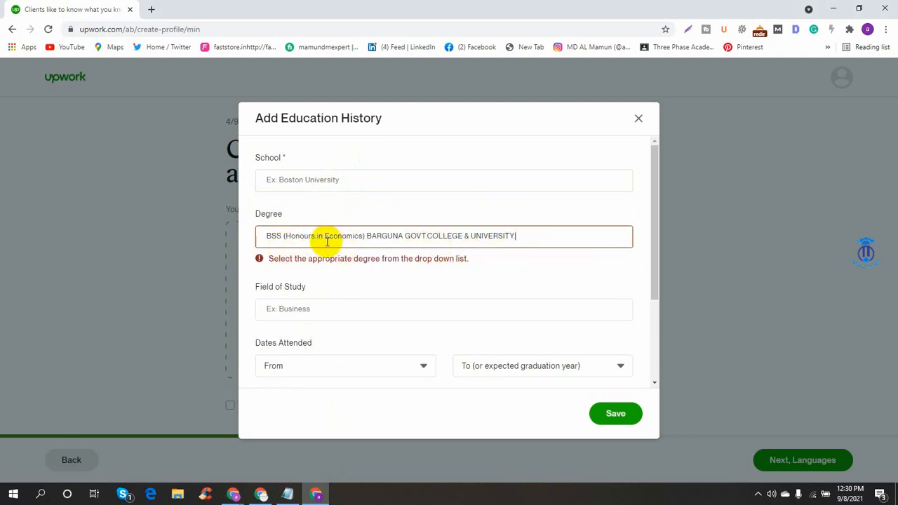
drag(366, 237, 555, 235)
key(ctrl+c)
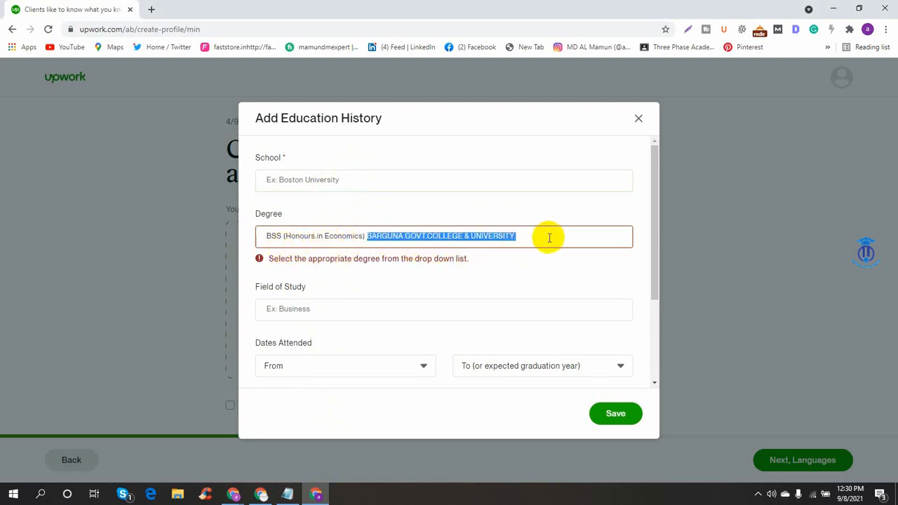
key(BackSpace)
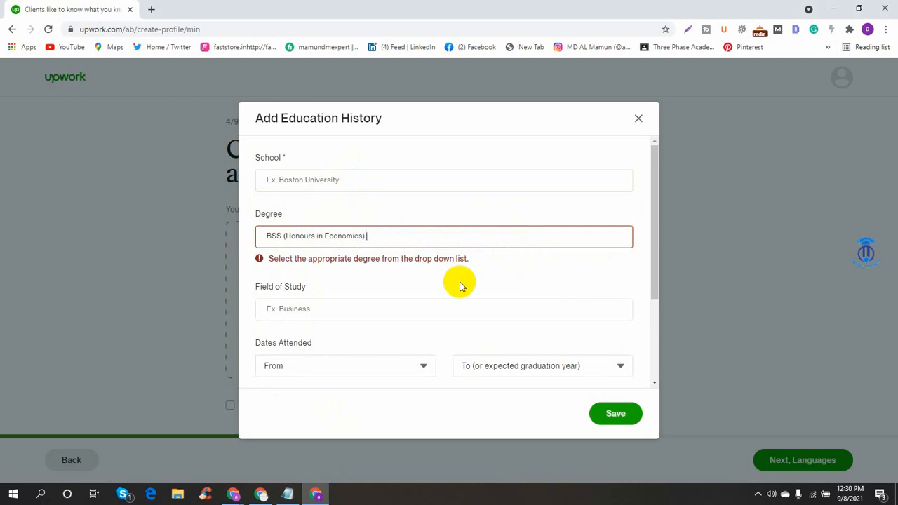
click(334, 185)
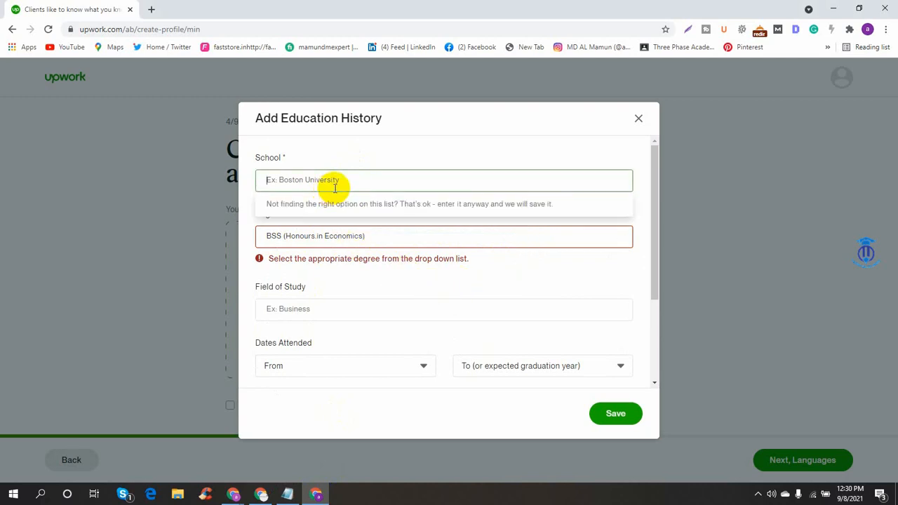
click(377, 205)
click(424, 186)
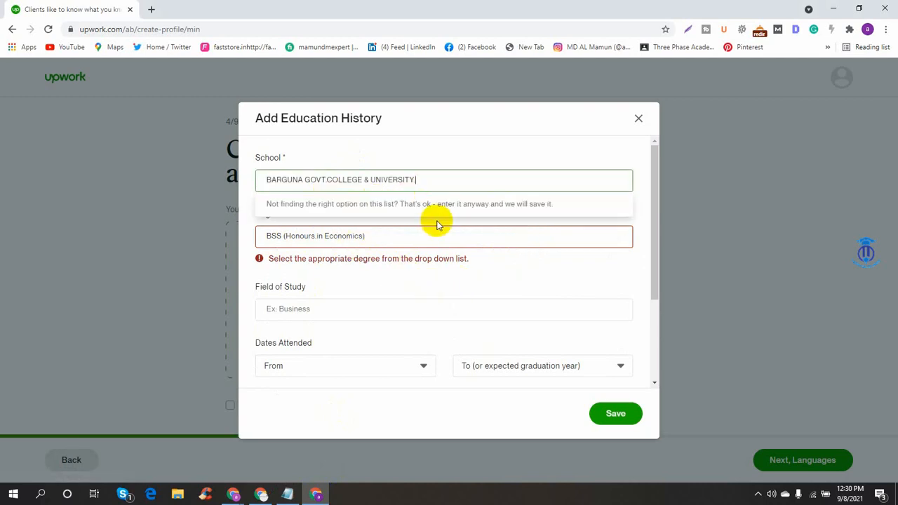
click(580, 154)
scroll(355, 299, down, 3)
scroll(285, 204, up, 3)
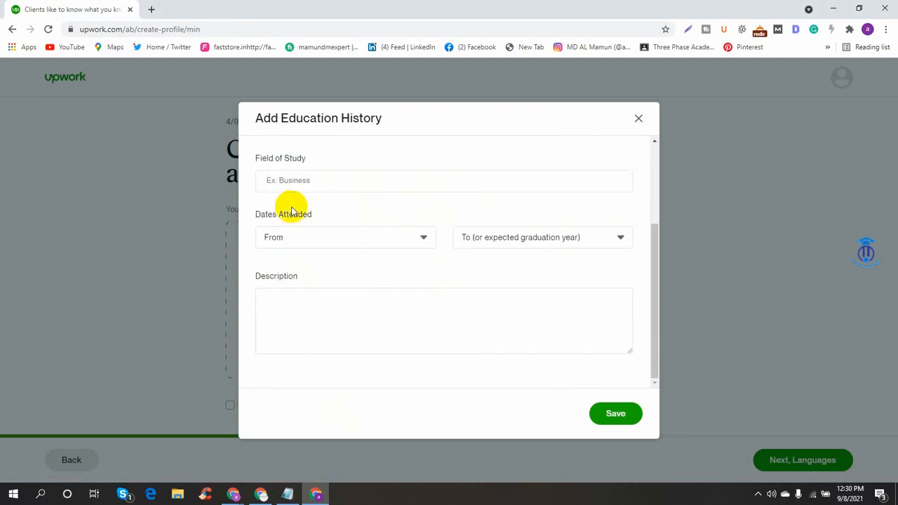
- Replace the degree with Bachelor of Business Administration (BBA)
click(361, 308)
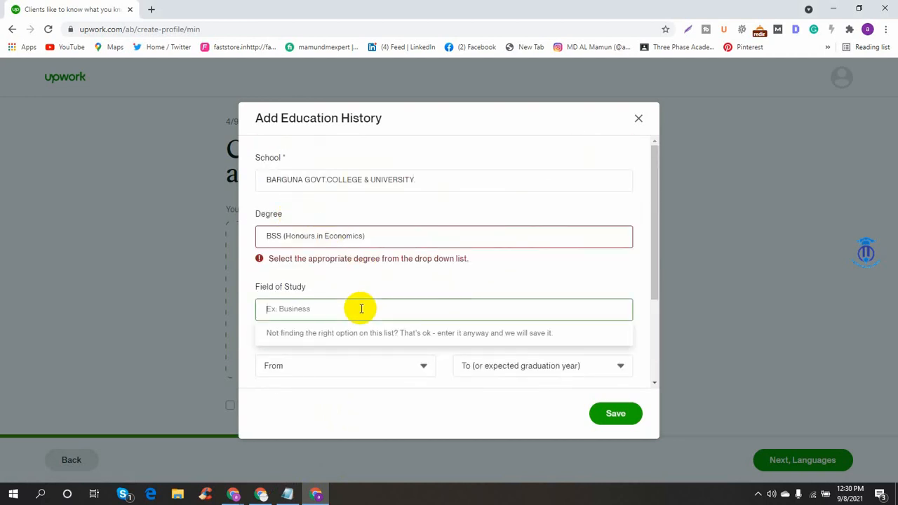
text(f)
key(BackSpace)
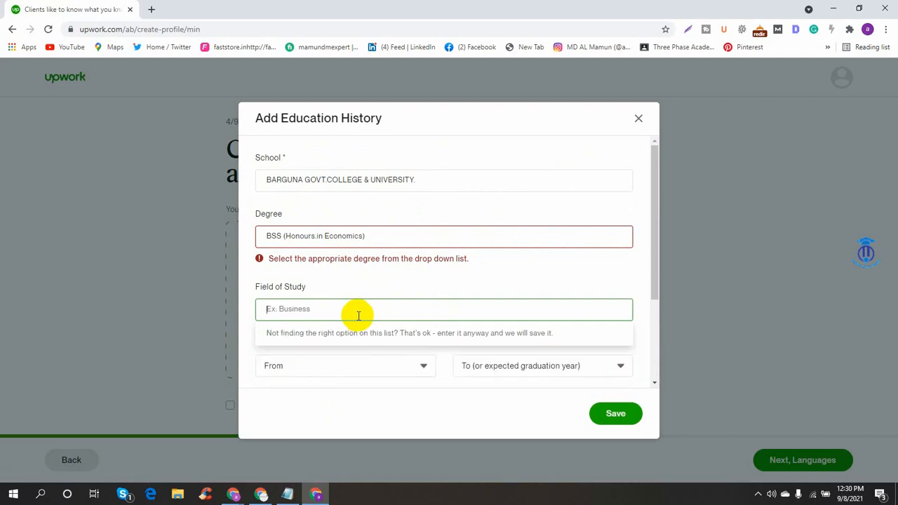
click(380, 238)
drag(381, 238, 295, 238)
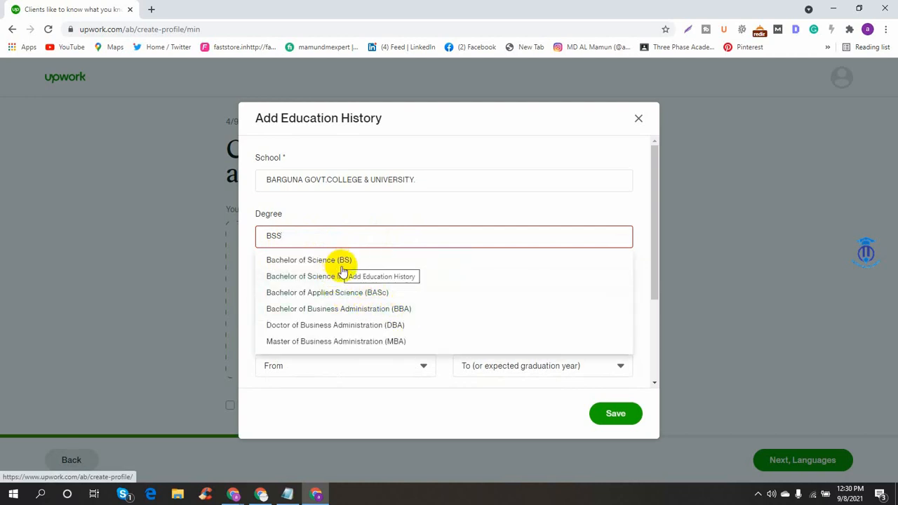
click(394, 313)
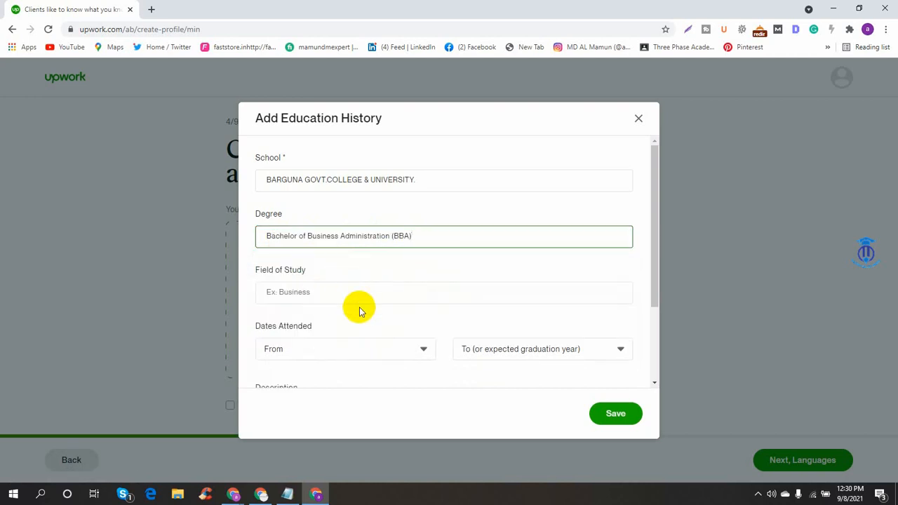
scroll(365, 310, down, 2)
scroll(371, 315, up, 2)
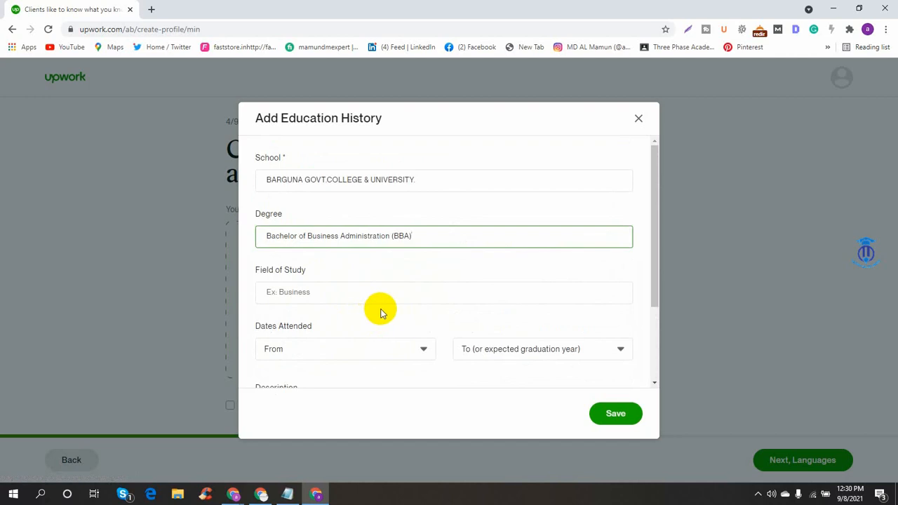
- Set 2017 as the start year under Dates Attended
click(334, 299)
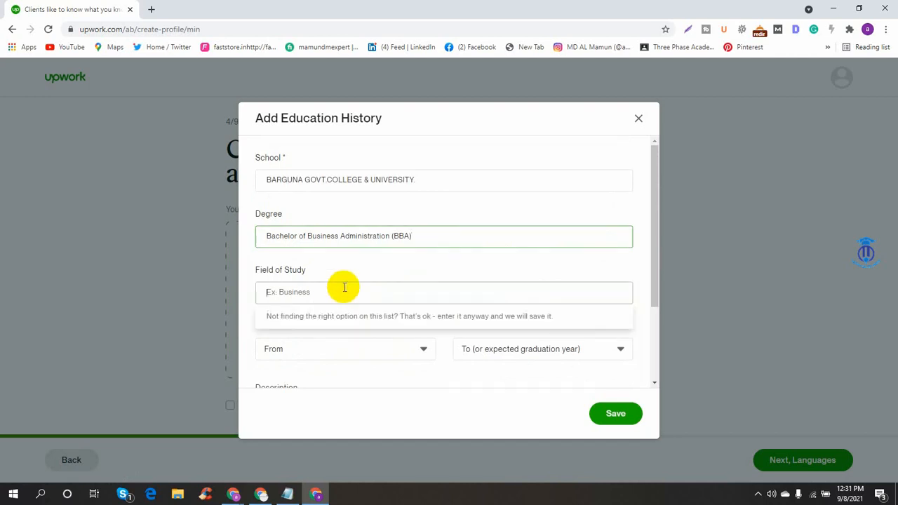
scroll(379, 301, down, 2)
click(363, 247)
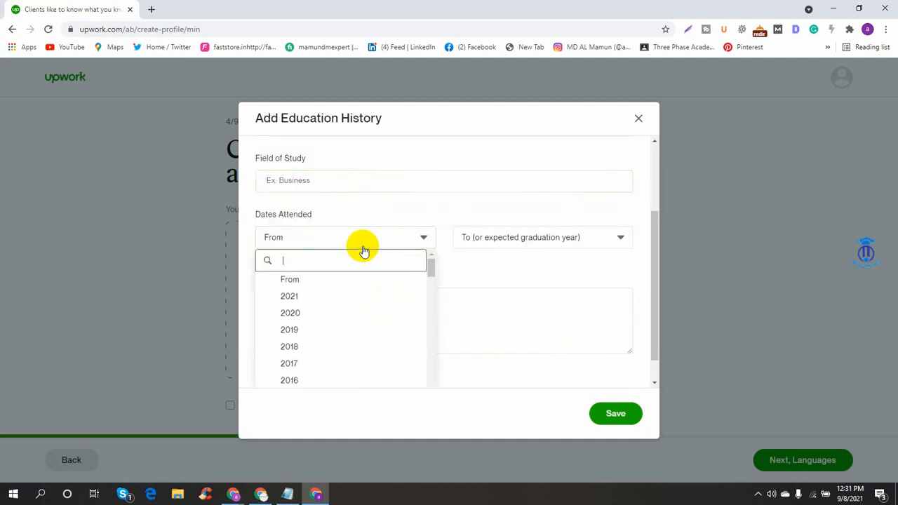
click(290, 369)
click(519, 237)
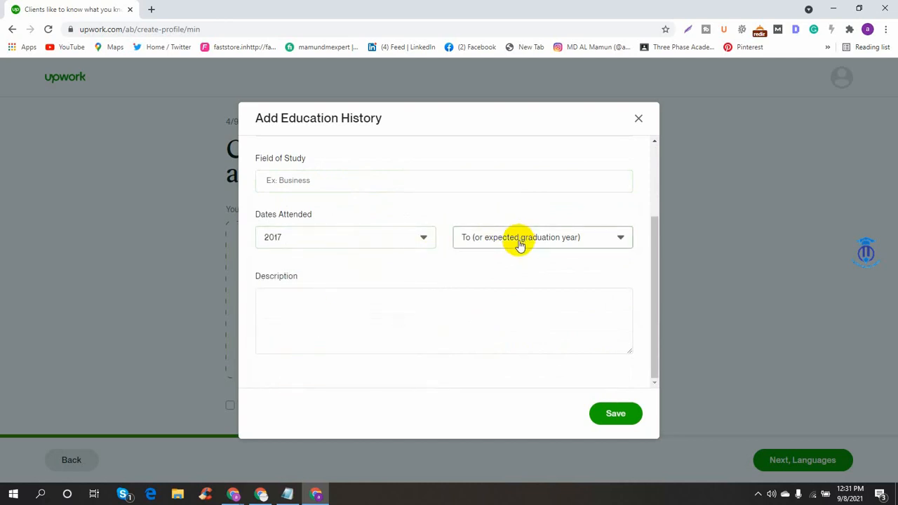
click(561, 280)
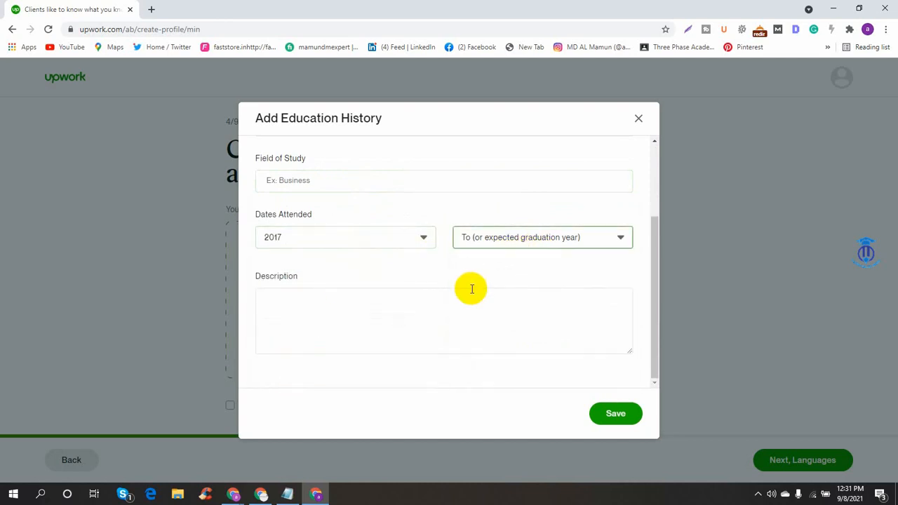
- Paste the degree-and-school line copied from the notes into the Description
click(324, 300)
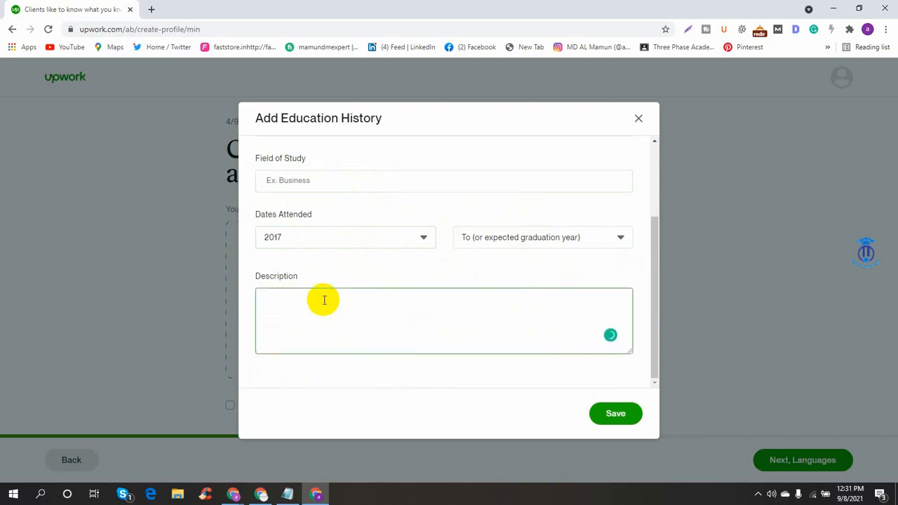
scroll(324, 300, up, 2)
scroll(324, 300, down, 2)
key(ctrl+v)
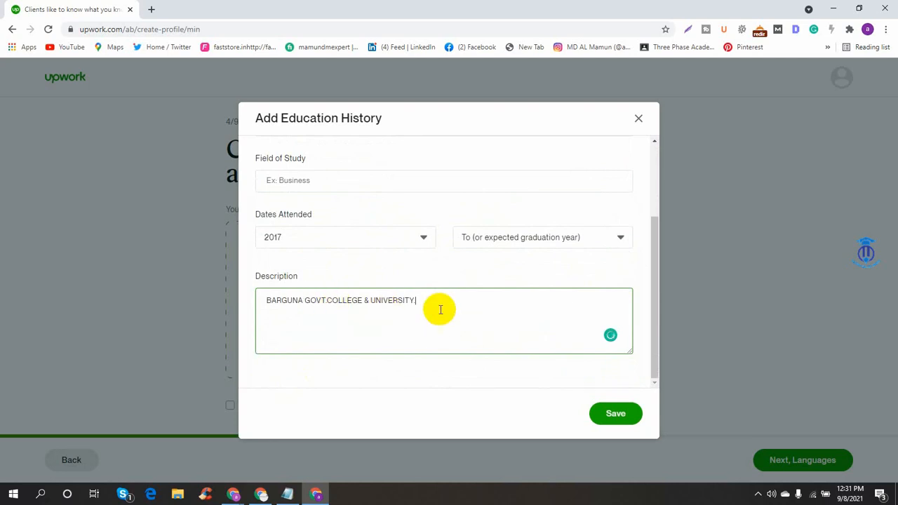
key(ctrl+a)
key(ctrl+x)
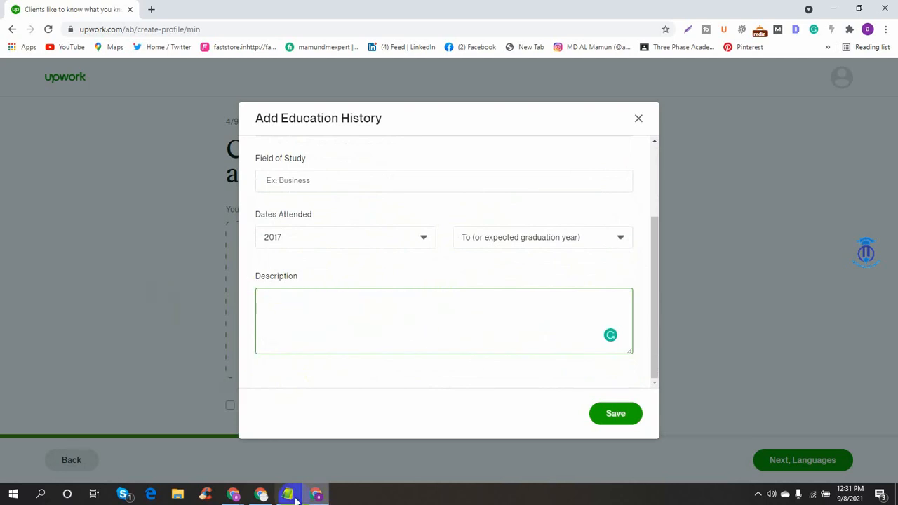
click(294, 496)
right_click(272, 87)
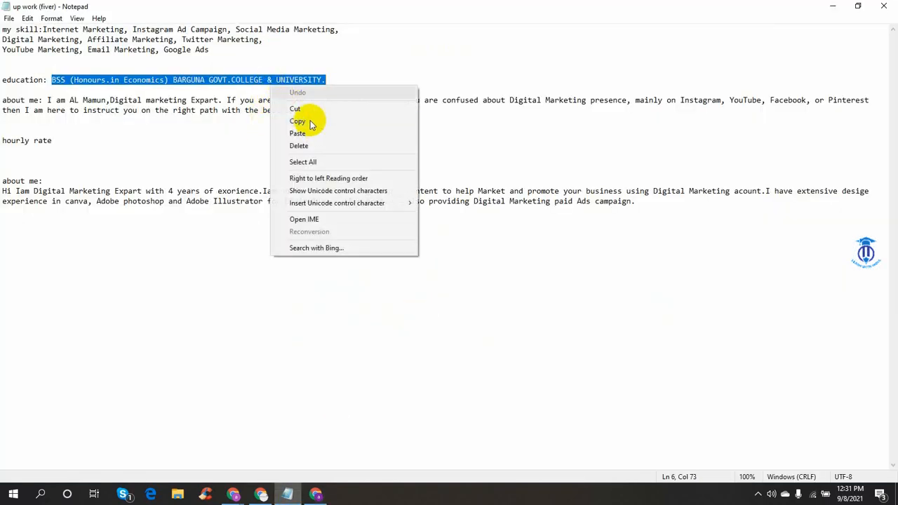
click(311, 123)
click(315, 495)
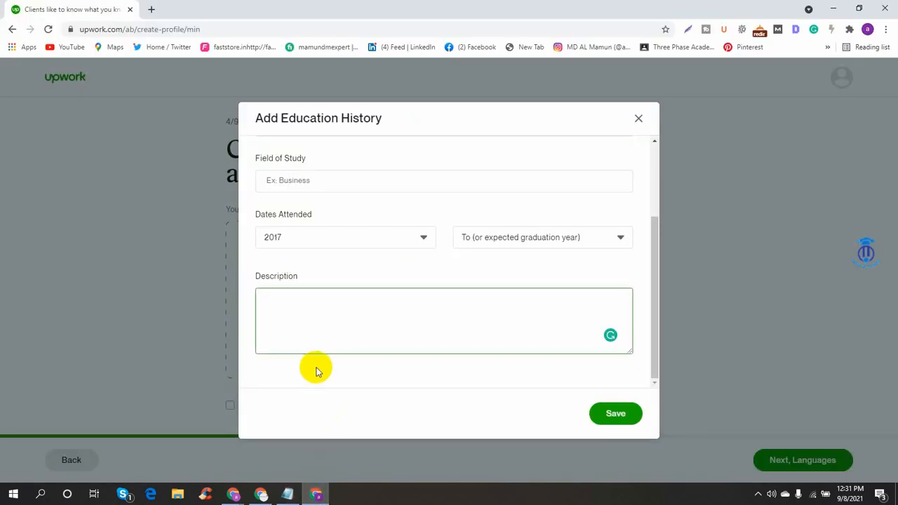
key(ctrl+v)
scroll(333, 260, up, 2)
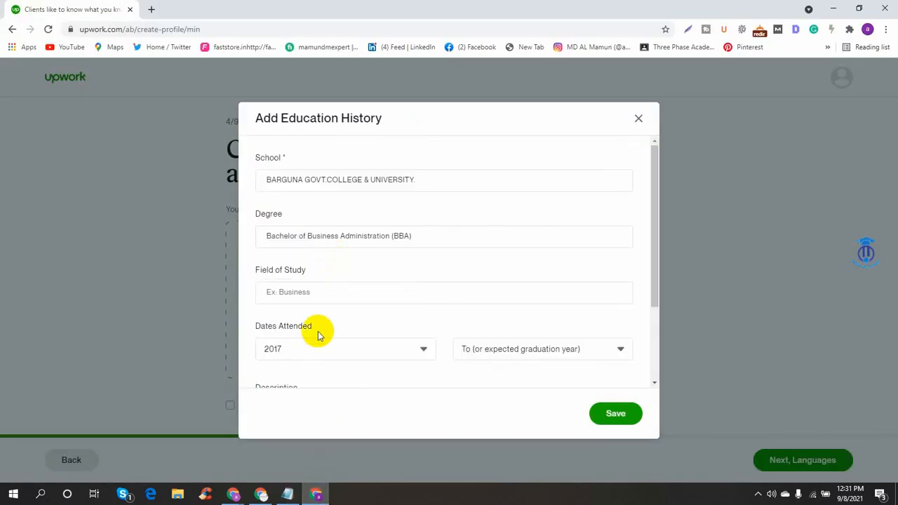
- Choose Economics as the field of study and accept the grammar fix near Honours
click(369, 300)
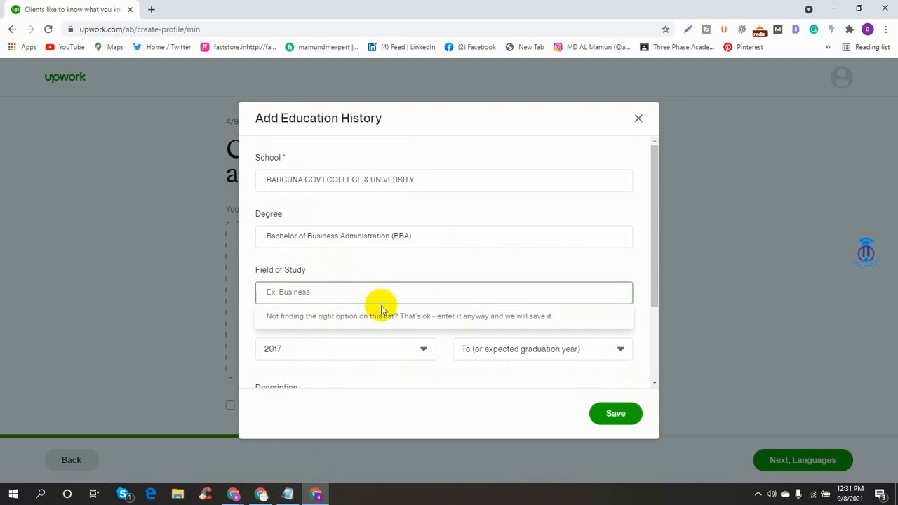
text(ec)
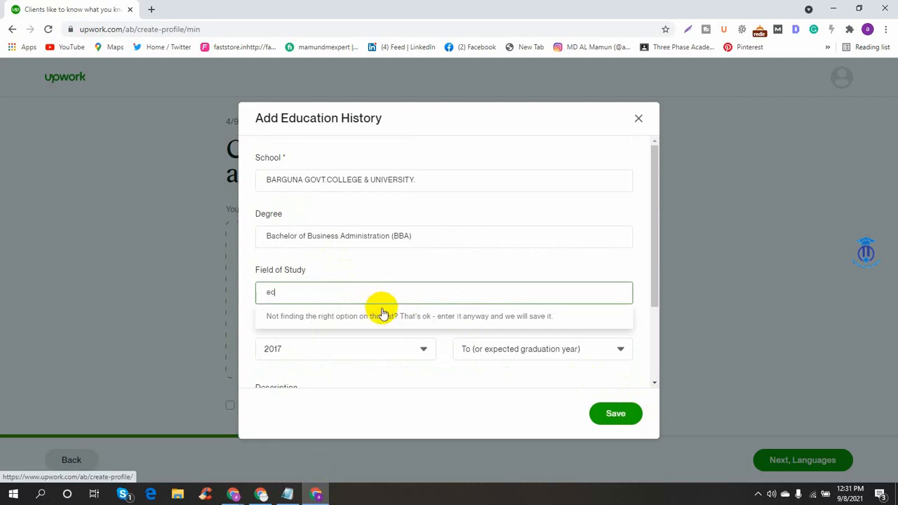
text(o)
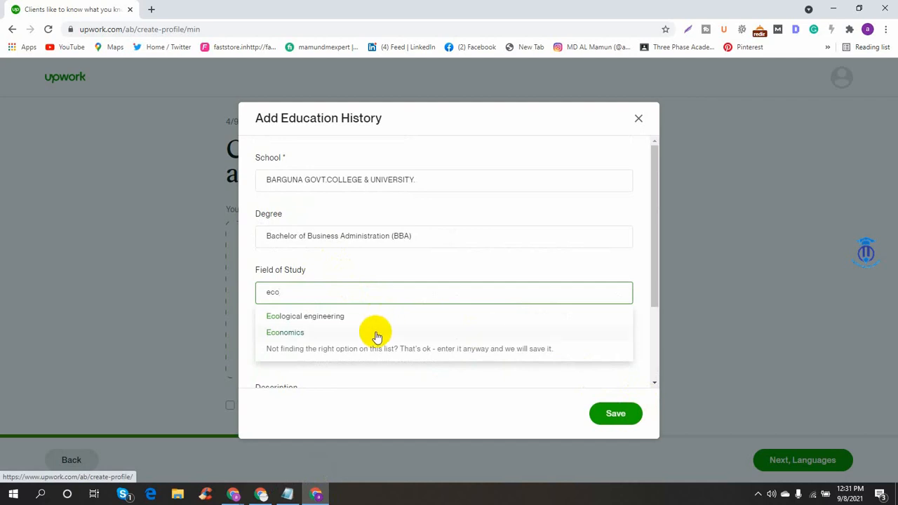
click(309, 334)
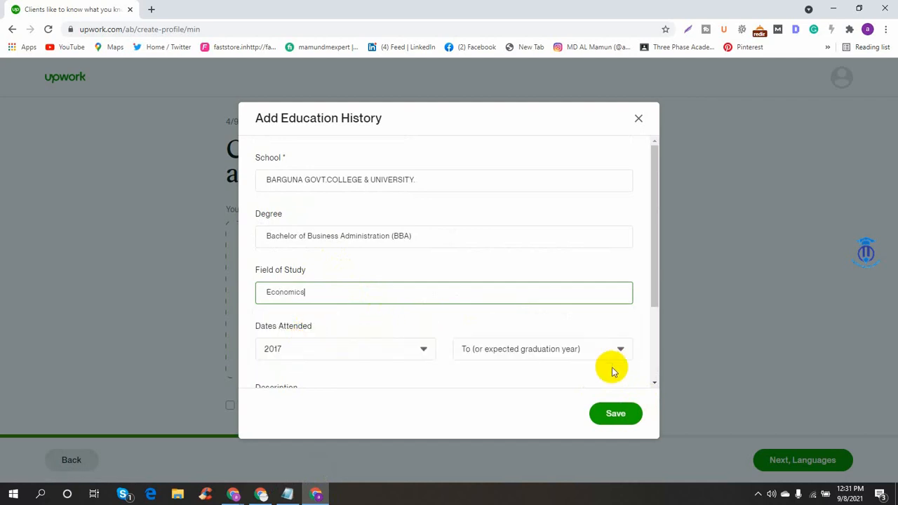
scroll(611, 372, down, 2)
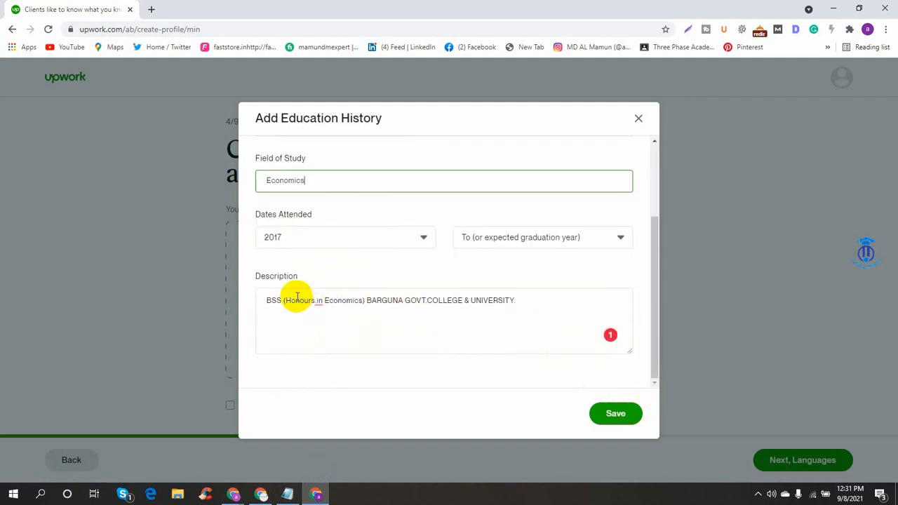
click(319, 303)
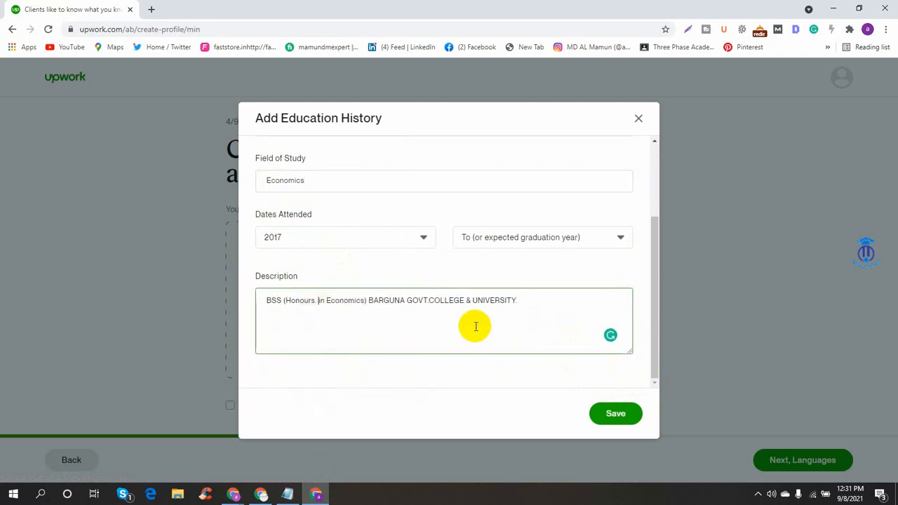
click(332, 327)
click(630, 413)
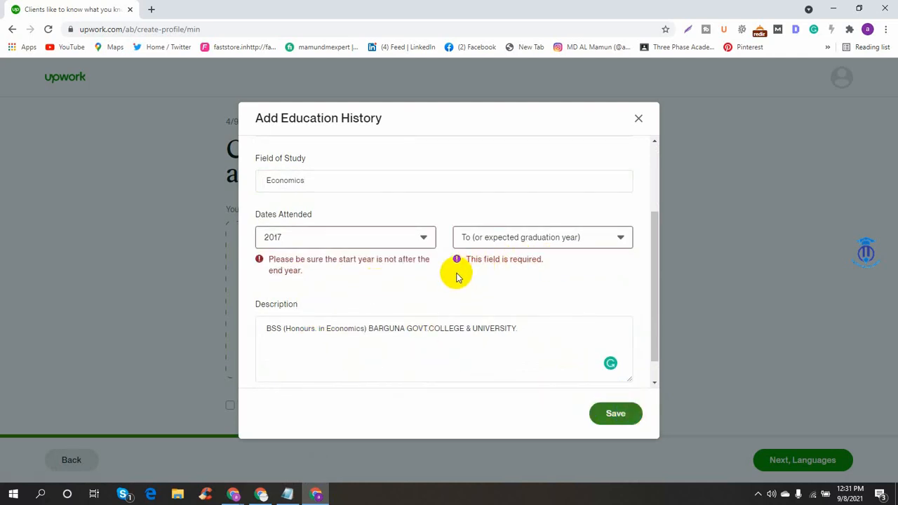
- Set the expected graduation year to 2023
click(515, 240)
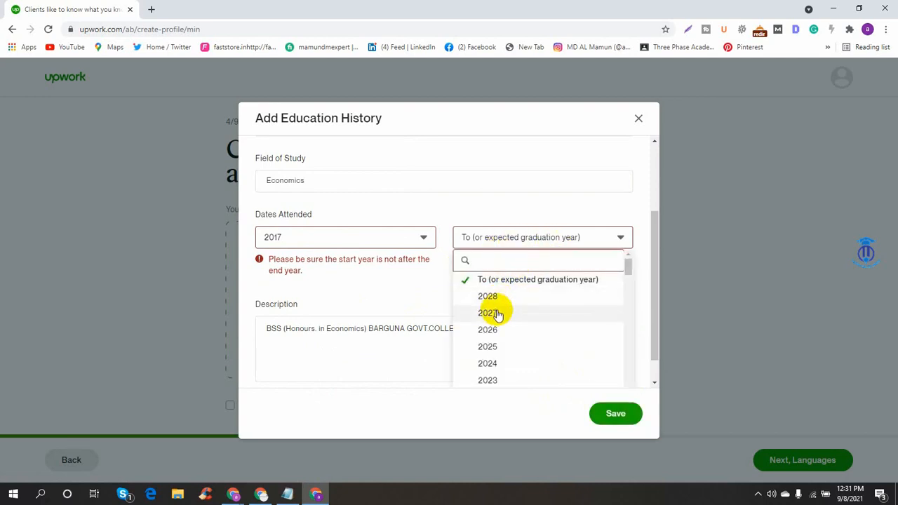
scroll(505, 320, down, 3)
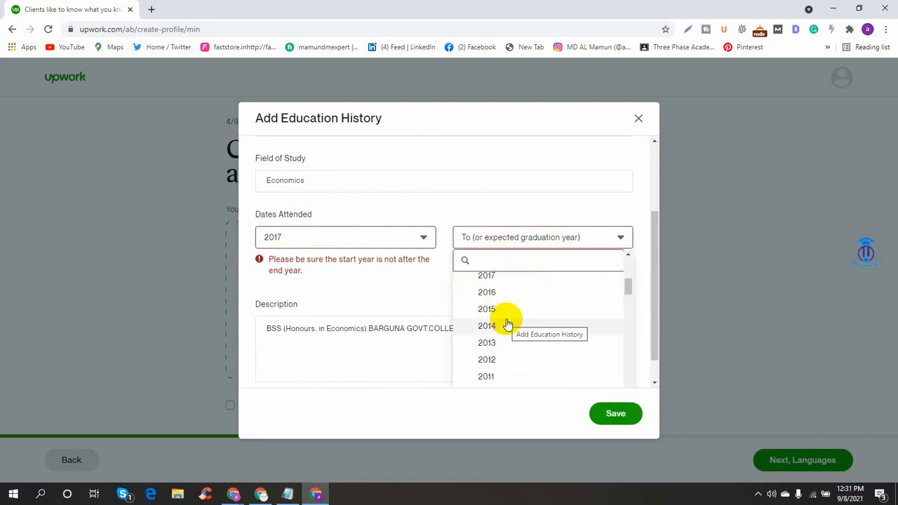
scroll(496, 336, up, 3)
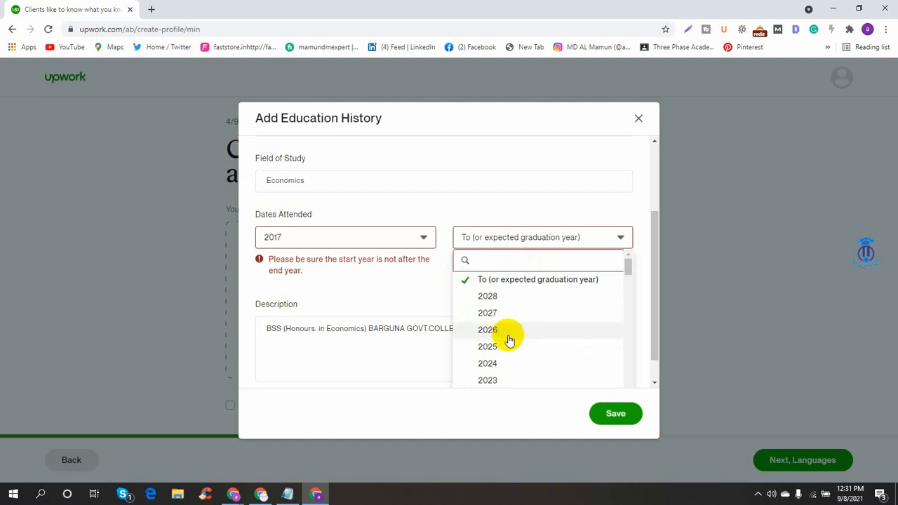
click(488, 364)
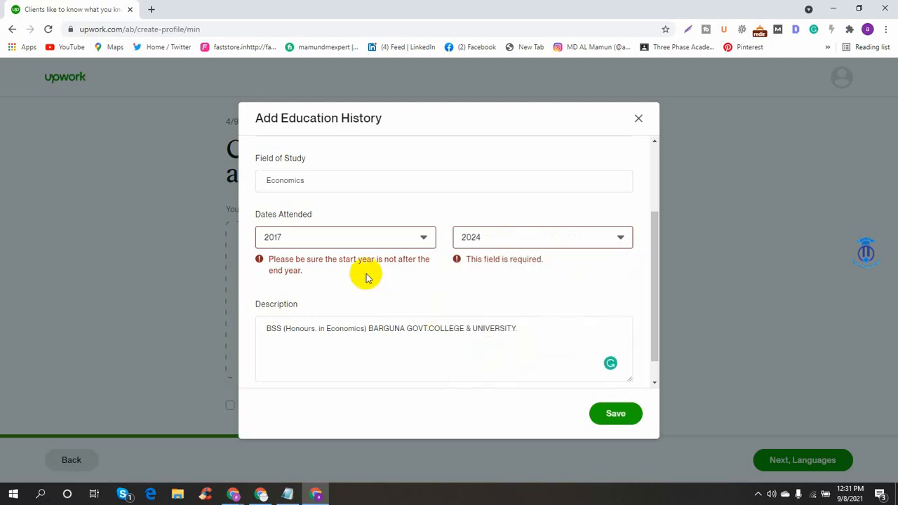
click(533, 237)
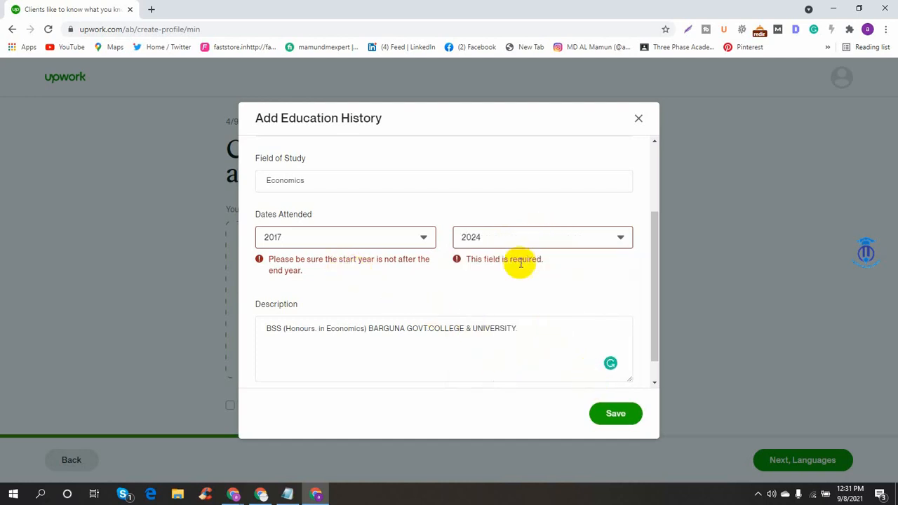
click(487, 379)
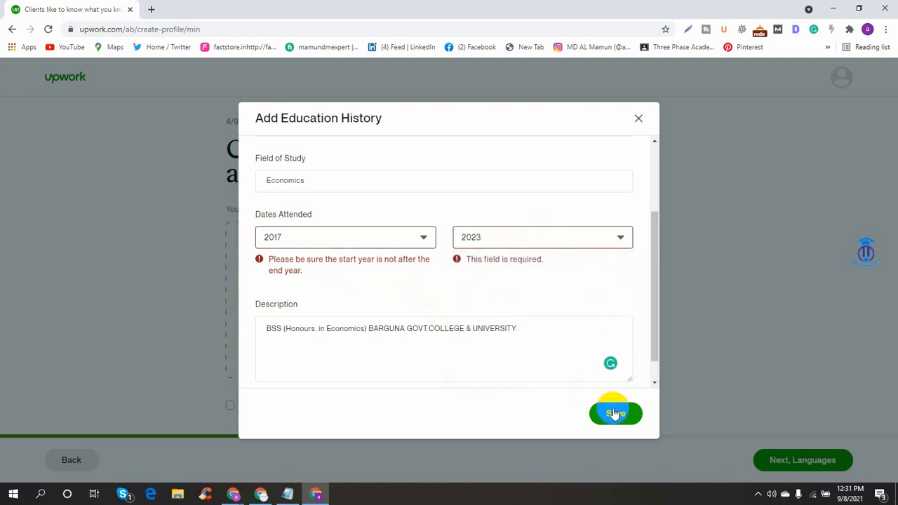
- Save the 2017–2023 education entry and advance to the Languages step
click(610, 413)
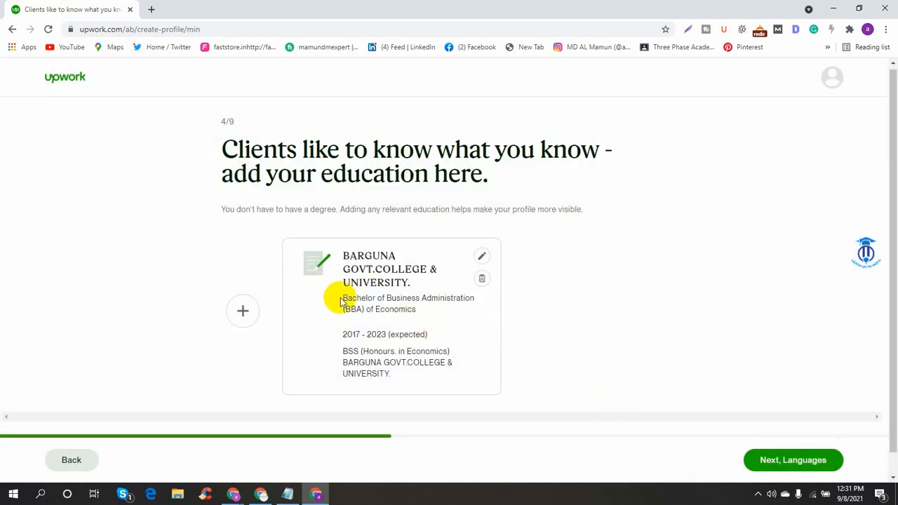
scroll(653, 414, down, 1)
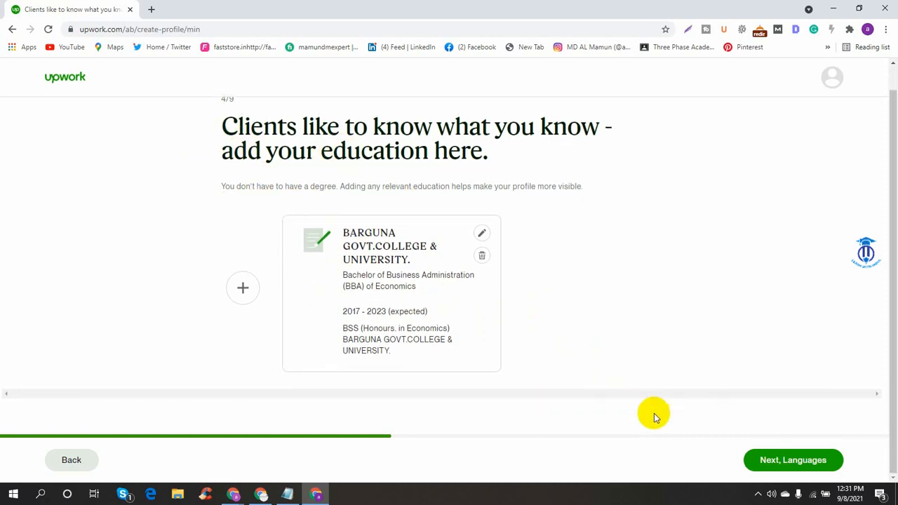
click(815, 467)
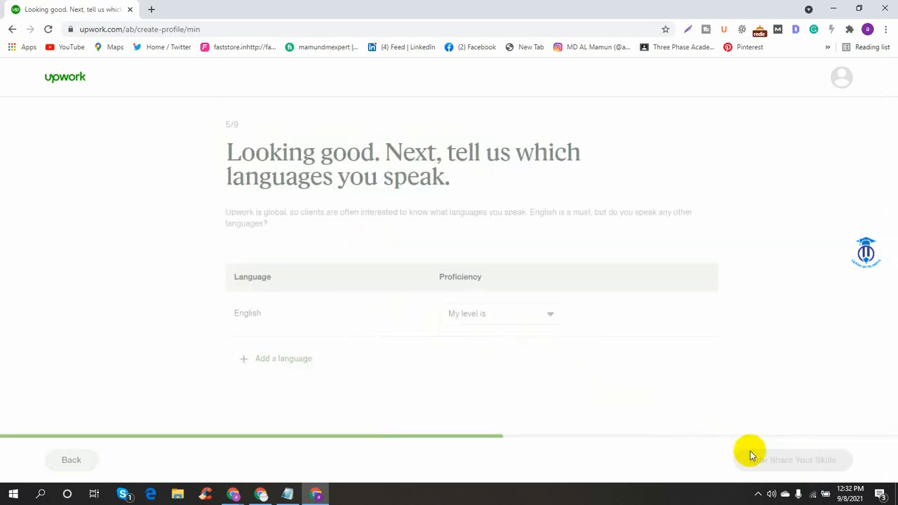
- Set English proficiency to Fluent and continue to the skills step
click(482, 314)
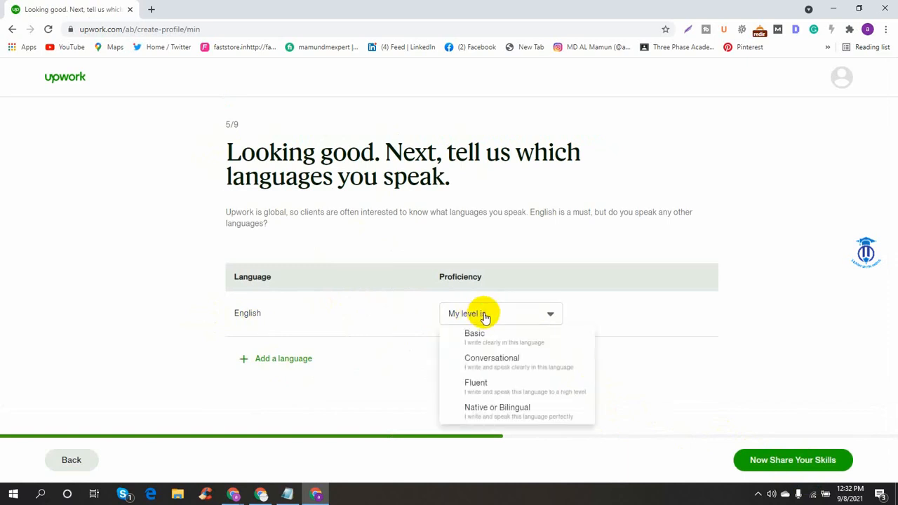
click(497, 385)
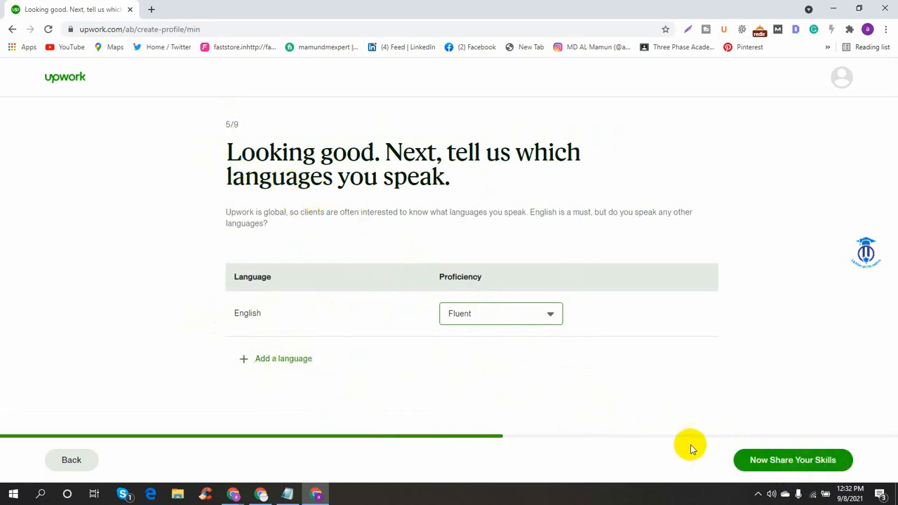
click(768, 461)
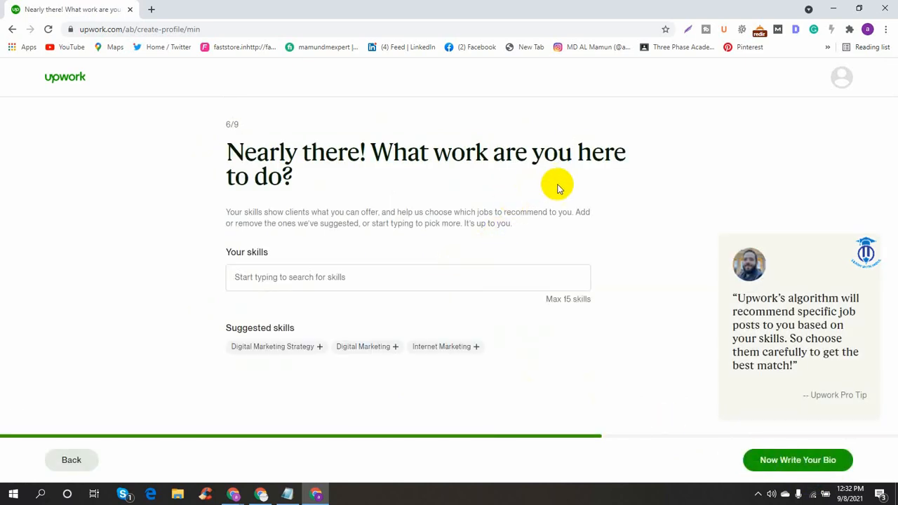
- Add Digital Marketing Strategy, Digital Marketing, social media manager and Content Writing skills
click(345, 282)
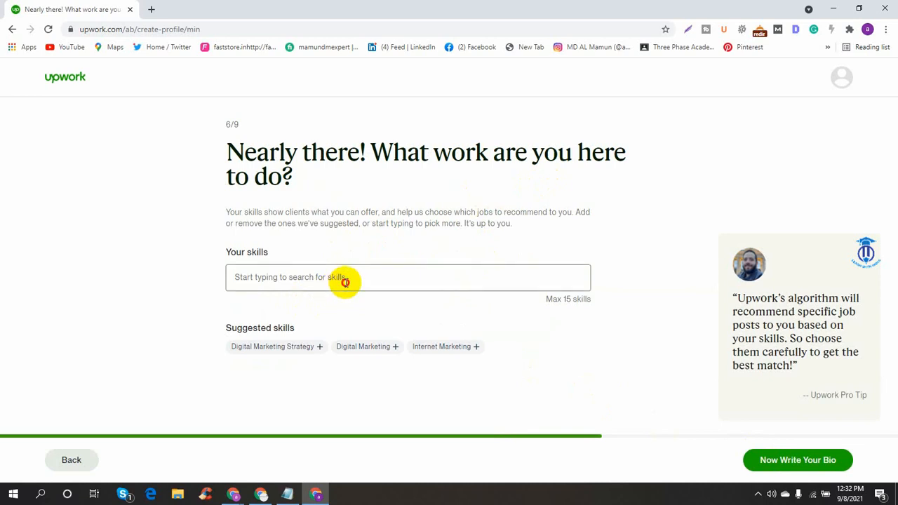
click(305, 351)
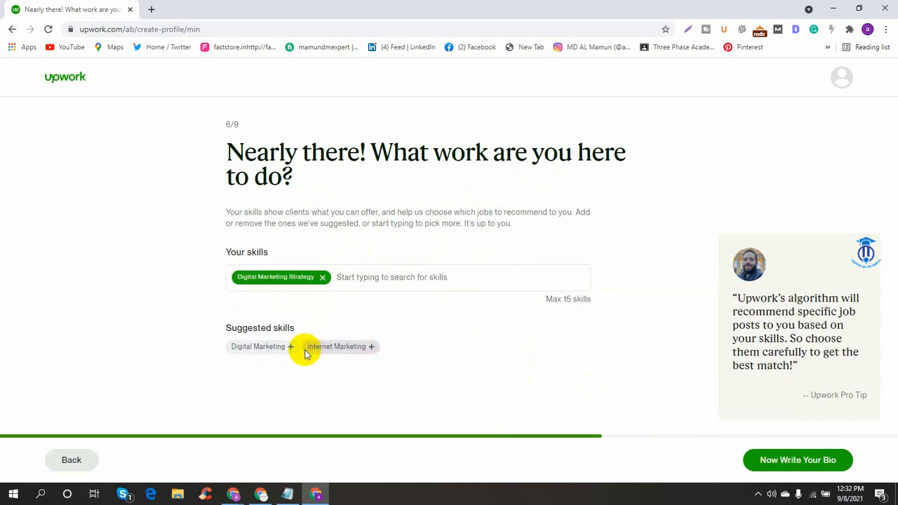
click(263, 350)
click(461, 277)
text(s)
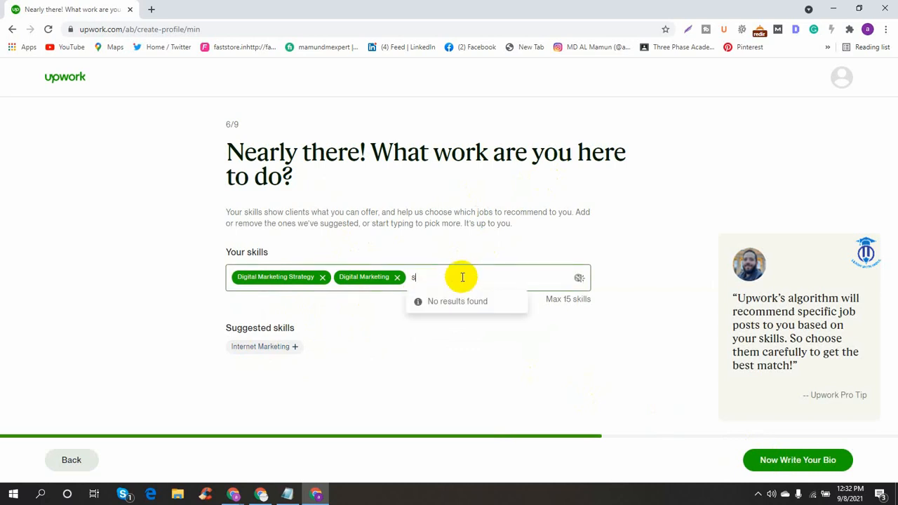
text(ocial med)
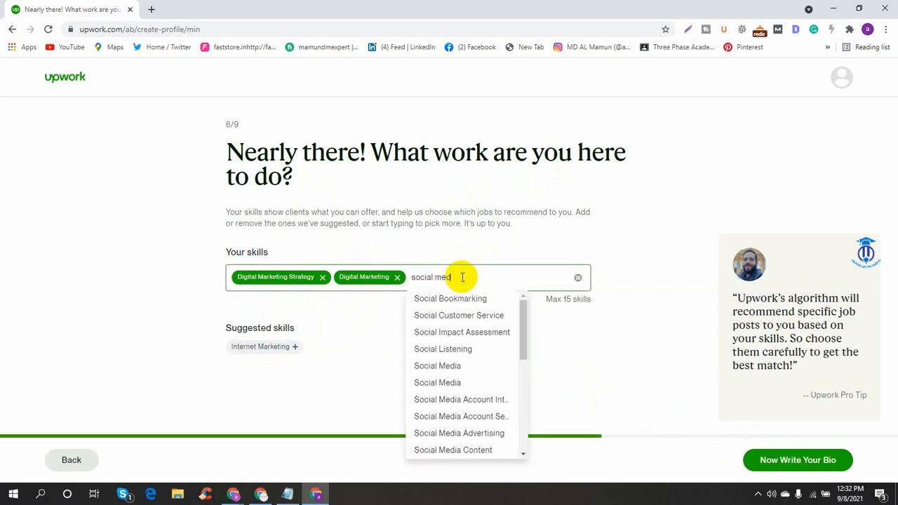
text(ia manager)
key(Return)
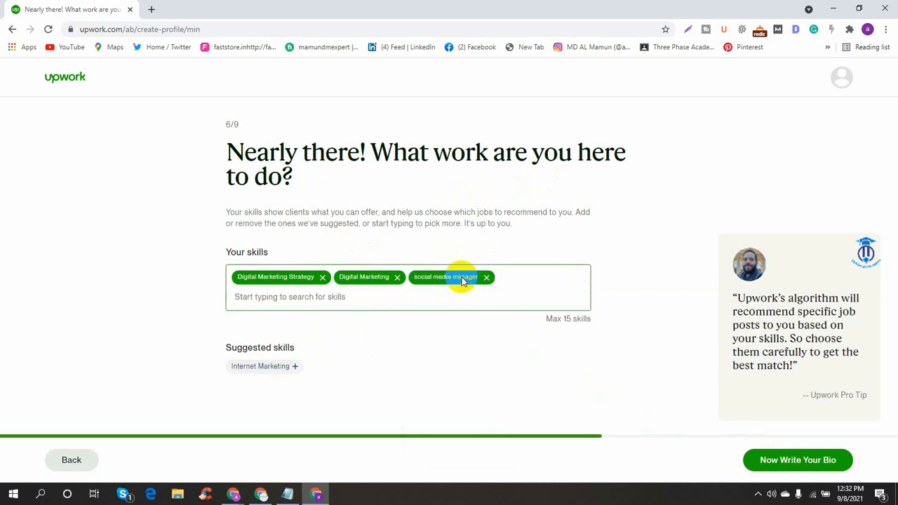
text(co)
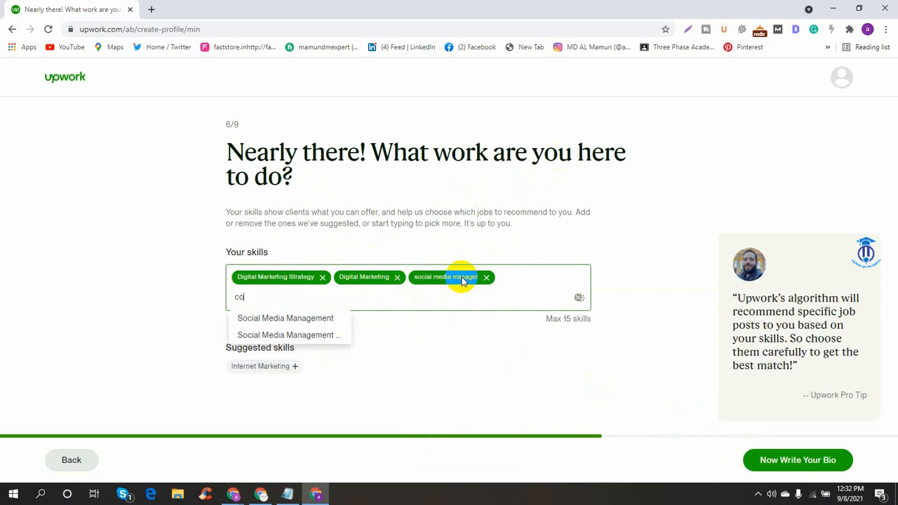
text(ntent writer)
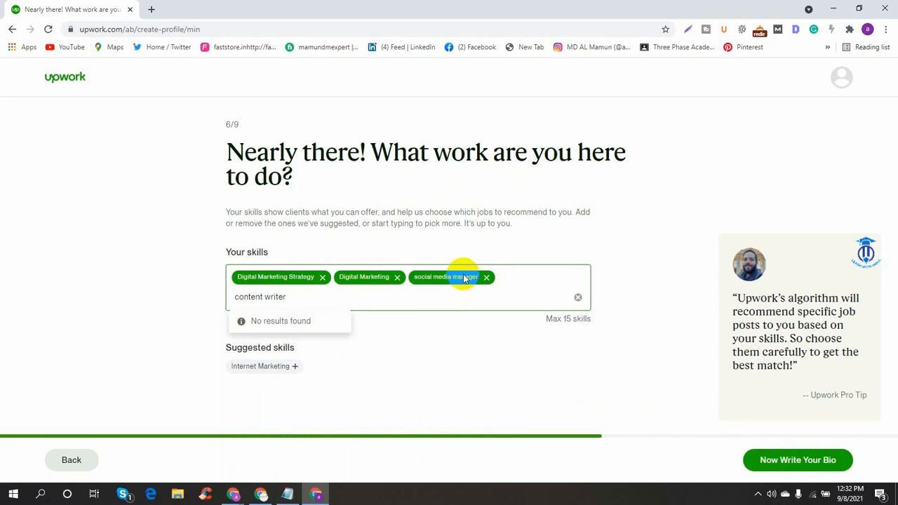
key(BackSpace)
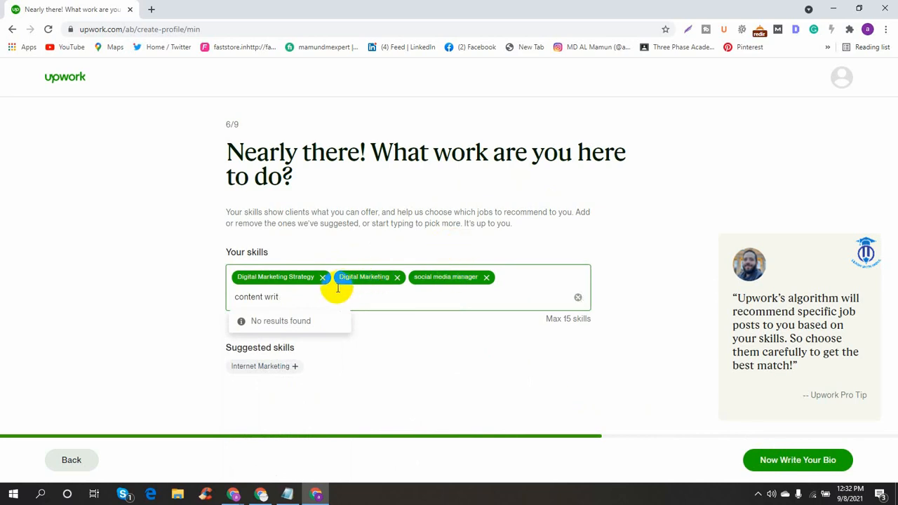
click(270, 321)
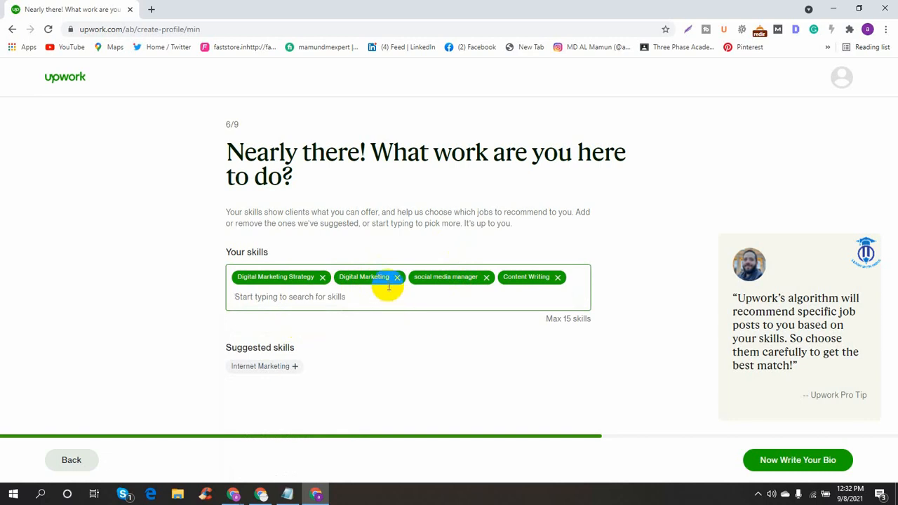
- Add SEO Audit, YouTube Marketing and Instagram Marketing skills
text(seo)
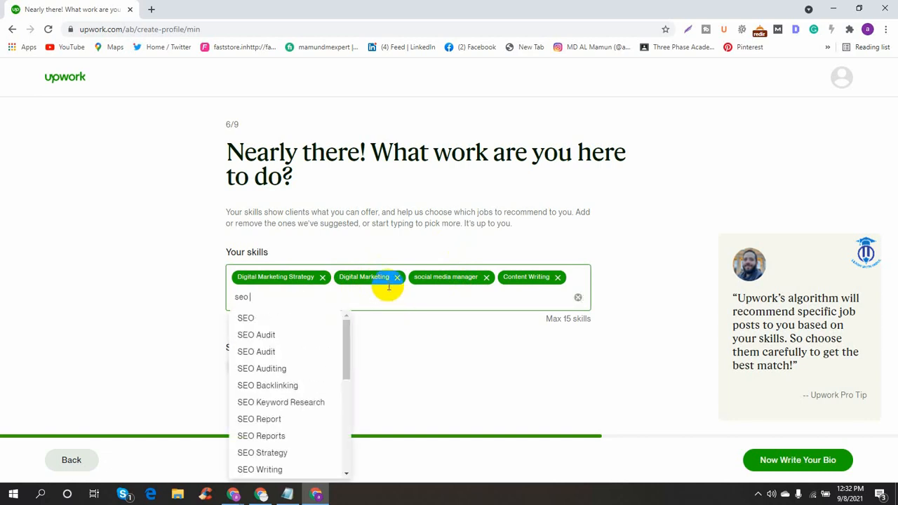
key(BackSpace)
key(BackSpace)
key(BackSpace)
key(BackSpace)
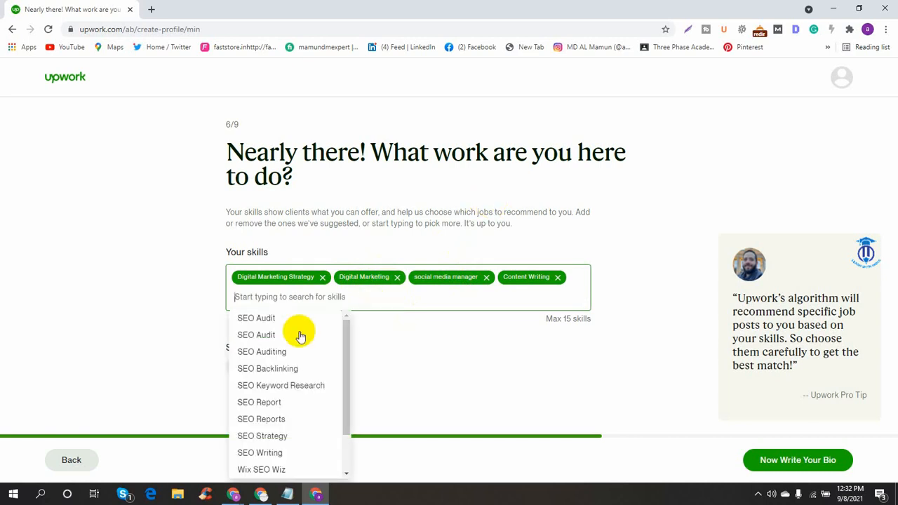
click(260, 318)
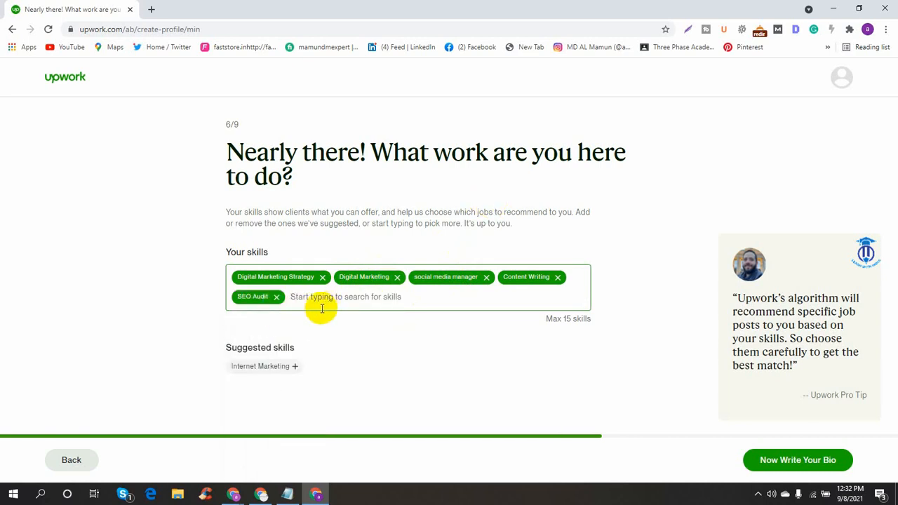
text(v)
key(BackSpace)
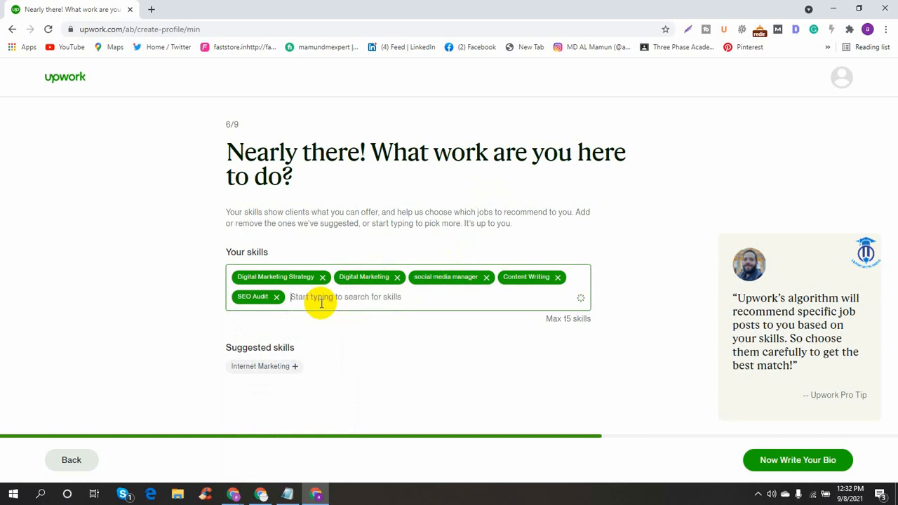
text(y)
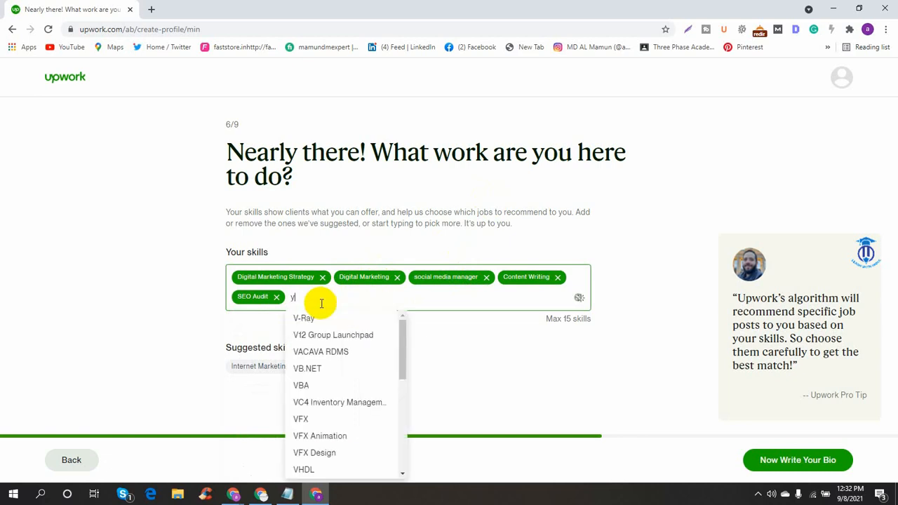
text(outube)
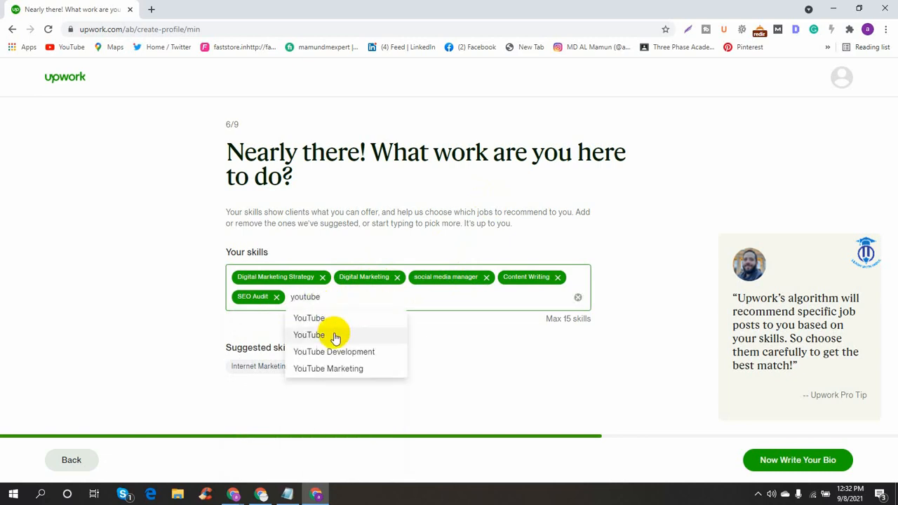
click(336, 369)
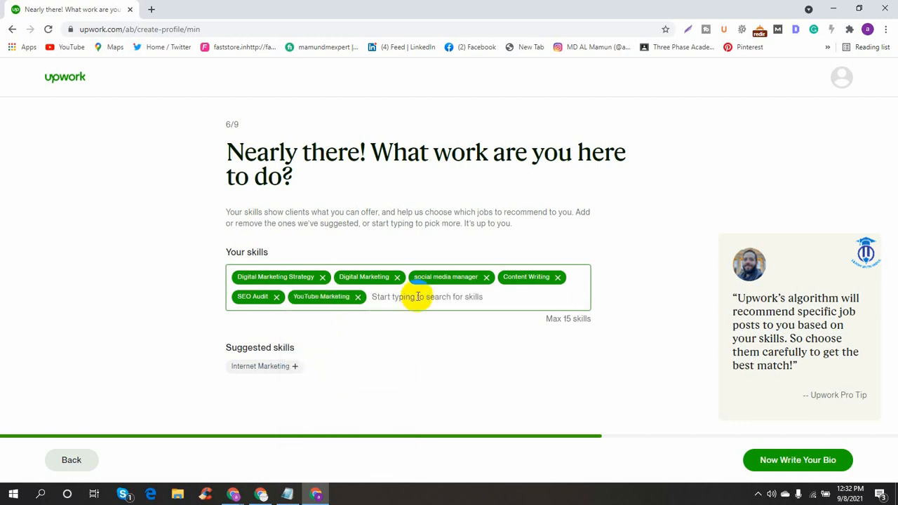
text(instagram)
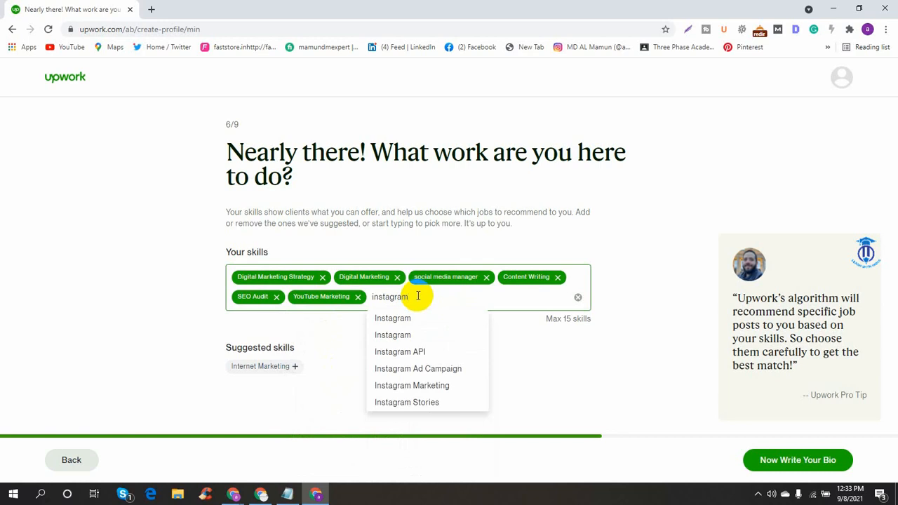
click(410, 385)
- Add Facebook Ad Campaign and Facebook Ads Manager skills, then search for google ads
text(fa)
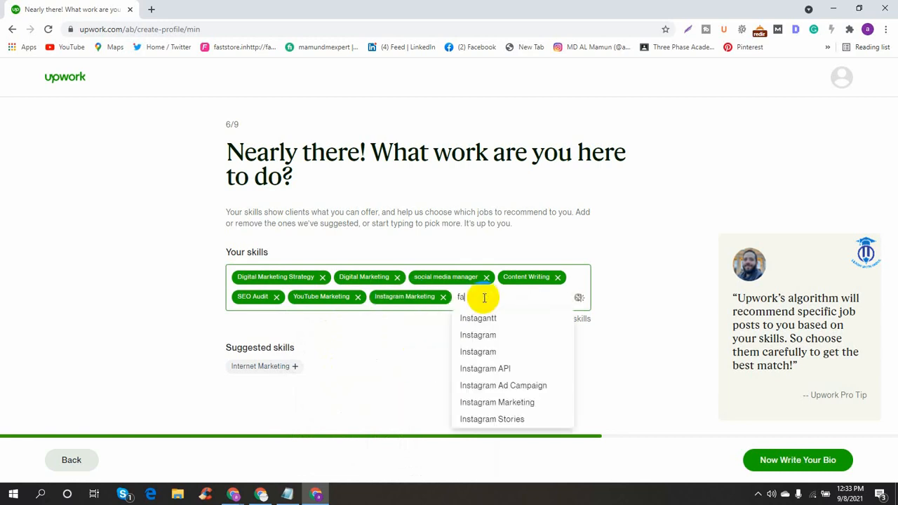
text(cebook ads)
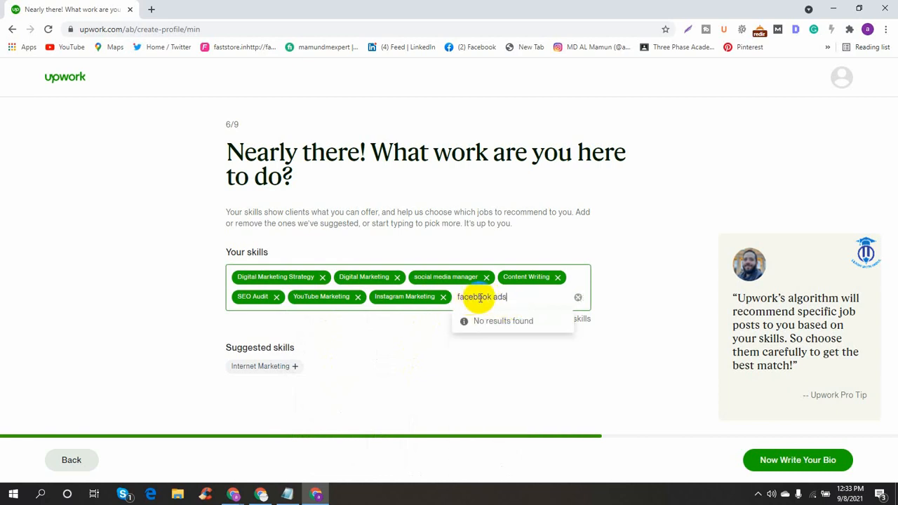
drag(500, 297, 474, 302)
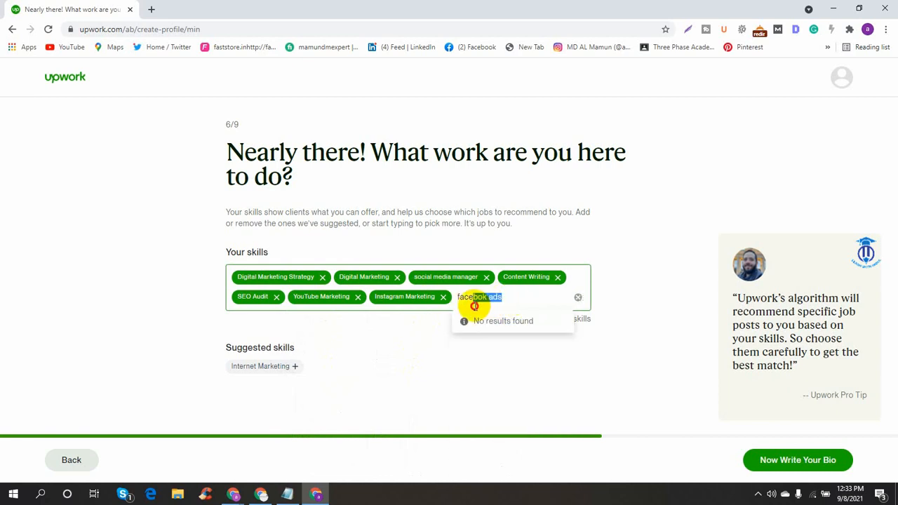
text(bo)
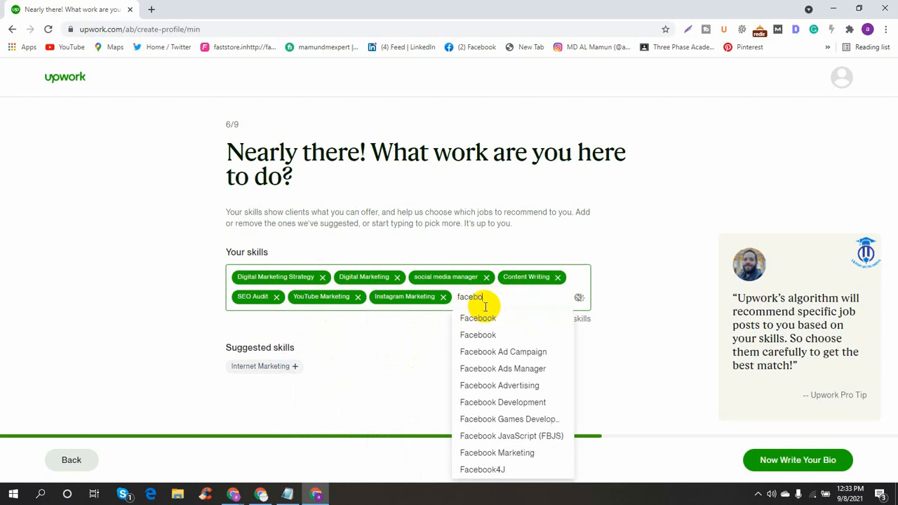
click(513, 352)
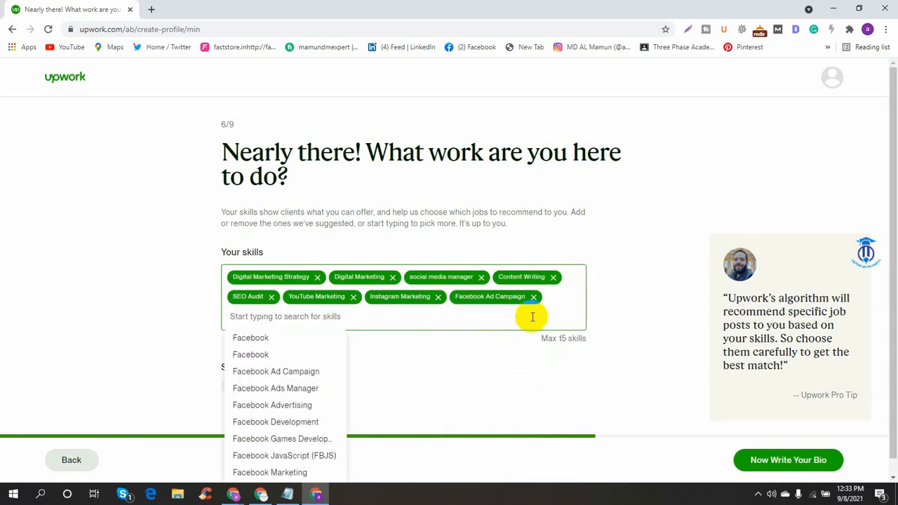
click(301, 387)
click(366, 315)
text(g)
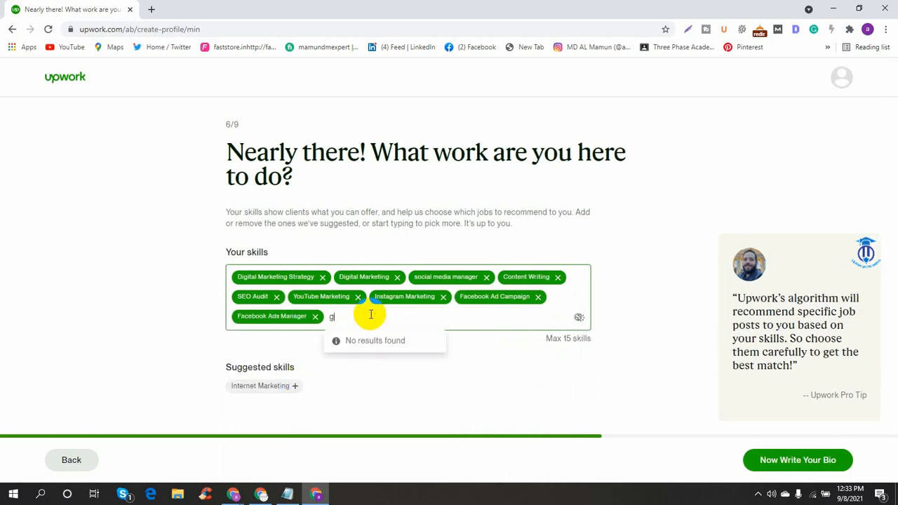
text(oogle ads)
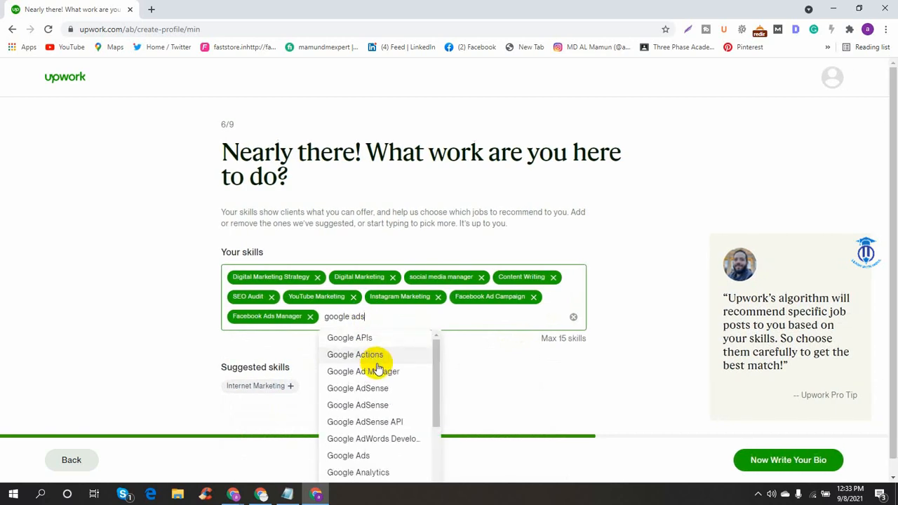
- Add Google Ad Manager, Pinterest Marketing, Community Management and Internet Marketing skills, then continue to the bio
click(381, 371)
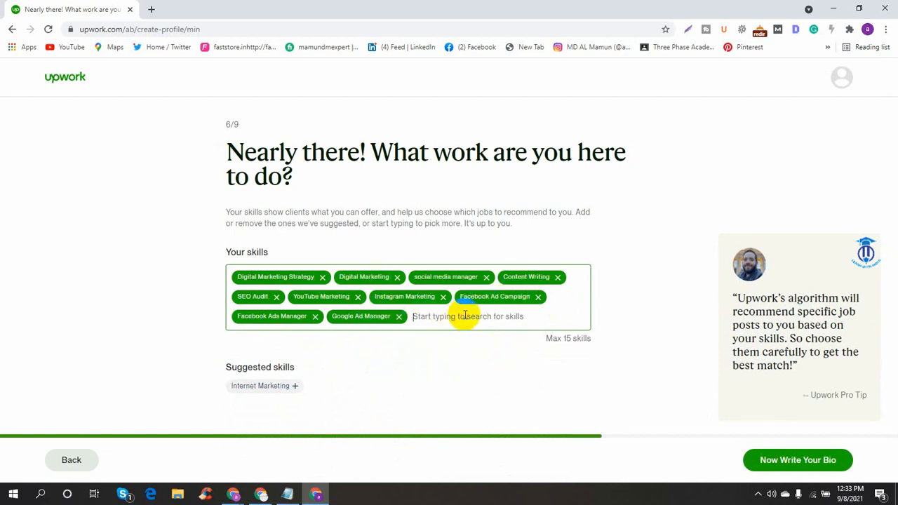
text(pinterest)
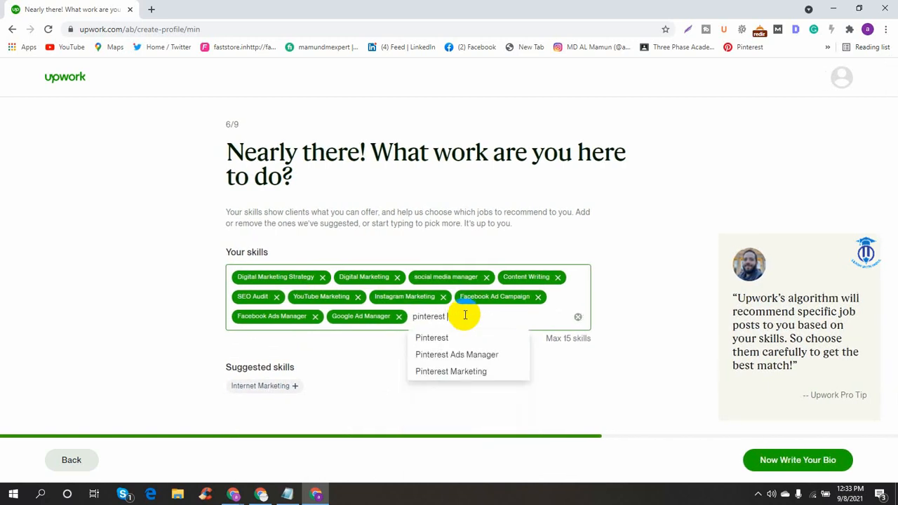
click(475, 356)
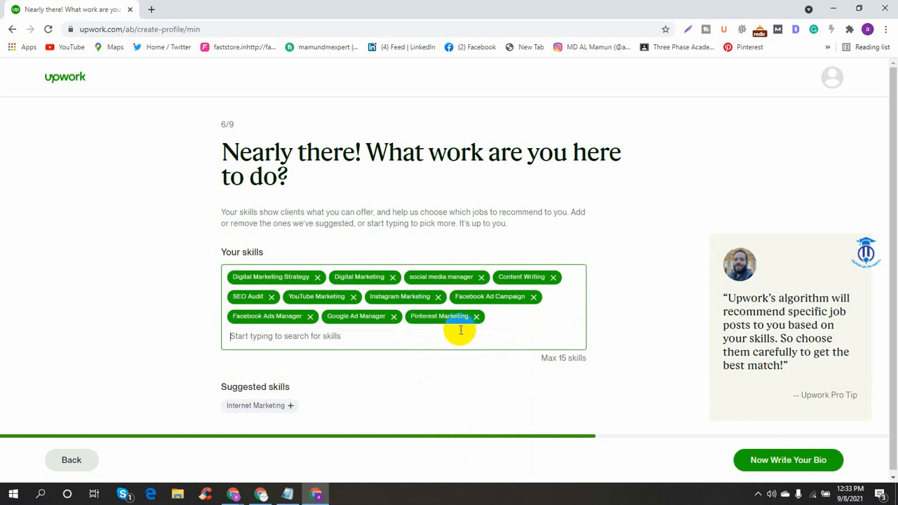
text(community)
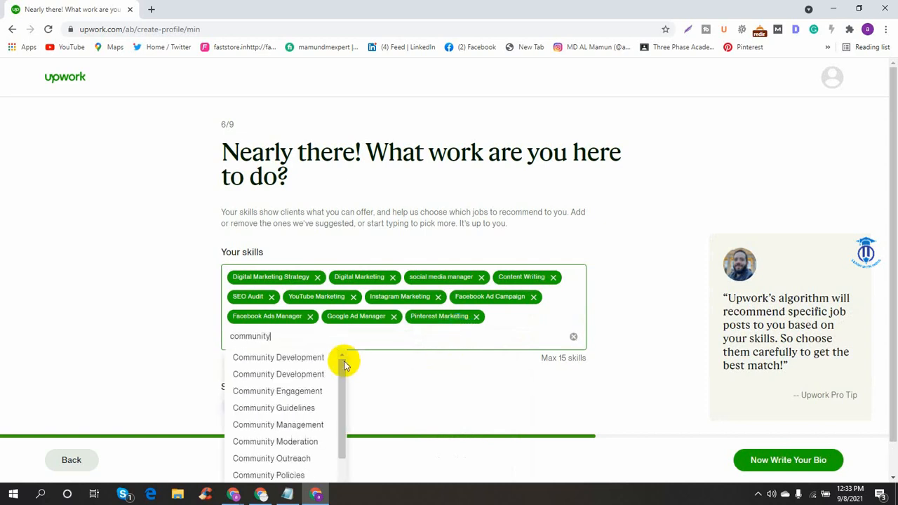
click(306, 426)
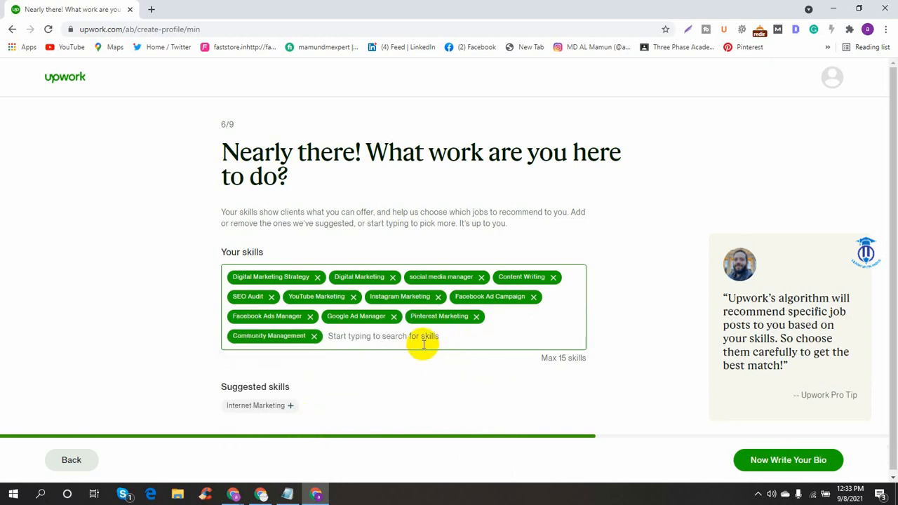
click(260, 405)
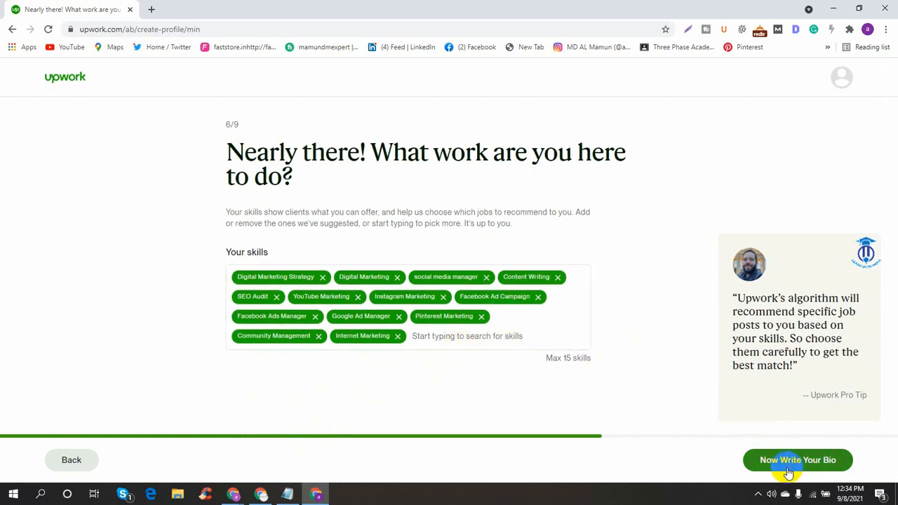
click(810, 459)
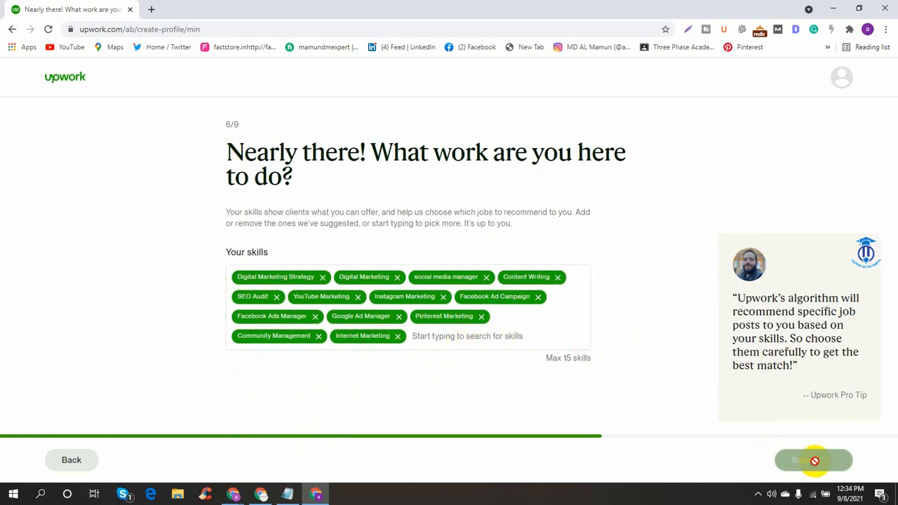
click(281, 274)
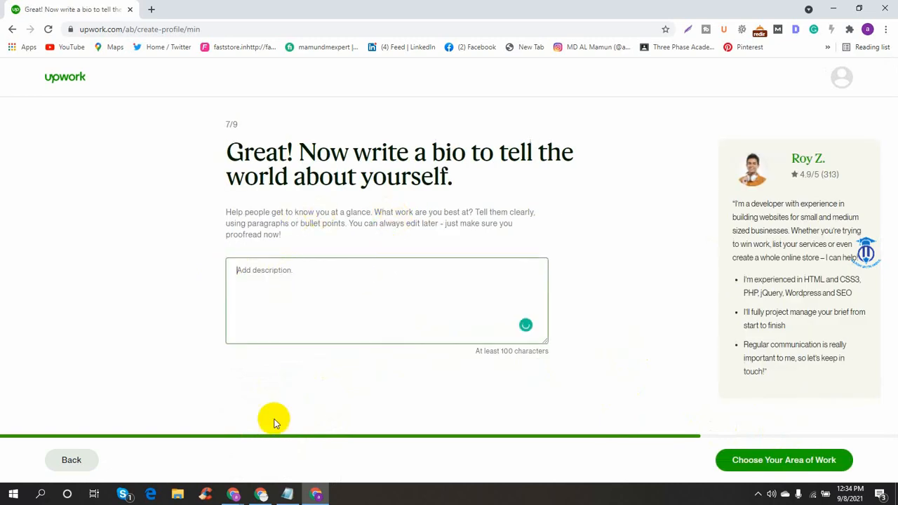
- Paste the second 'Hi Iam' about-me paragraph from Notepad into the bio description
click(288, 493)
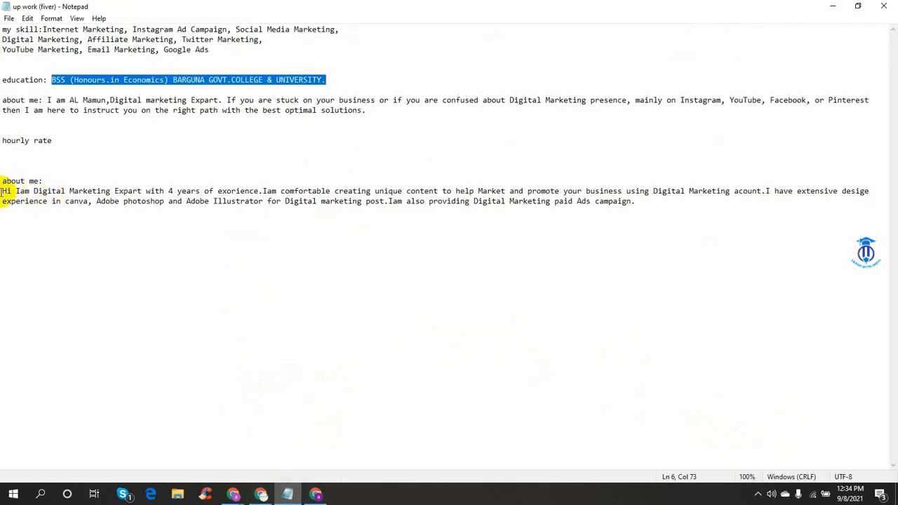
drag(2, 191, 653, 214)
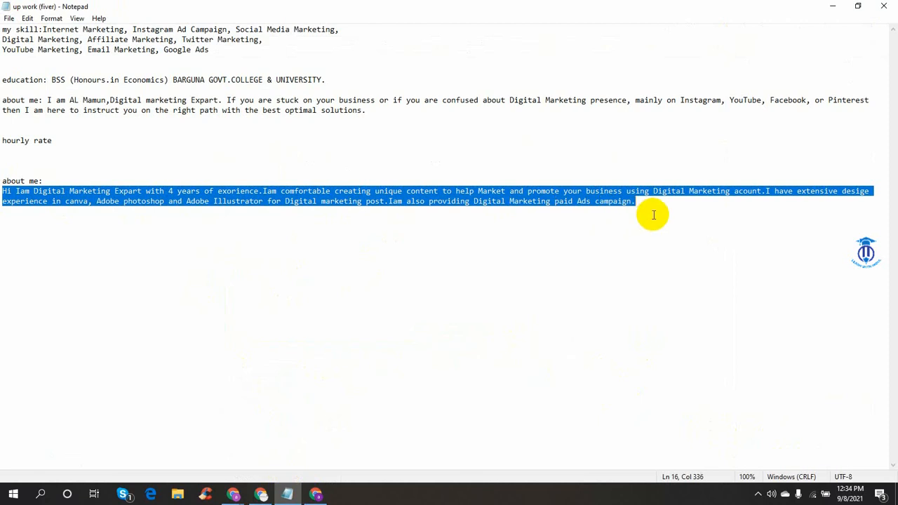
right_click(653, 214)
click(681, 252)
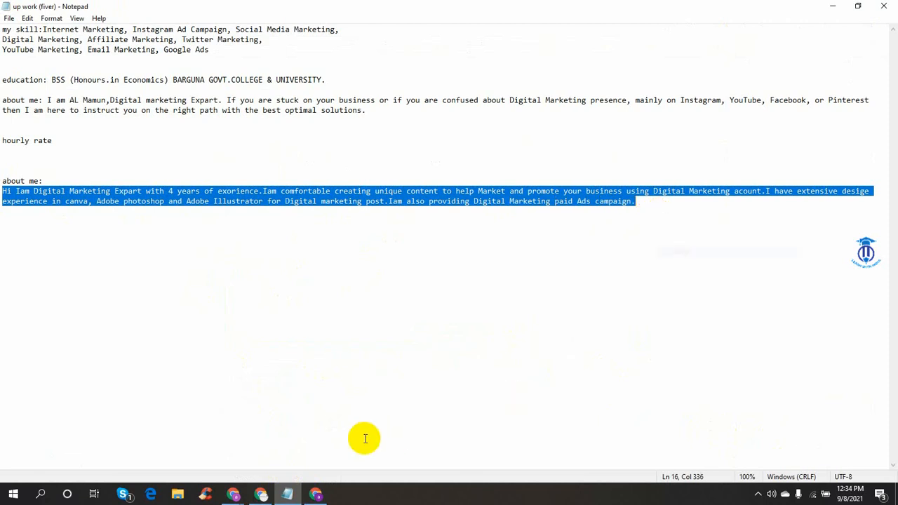
click(312, 494)
click(346, 342)
key(ctrl+v)
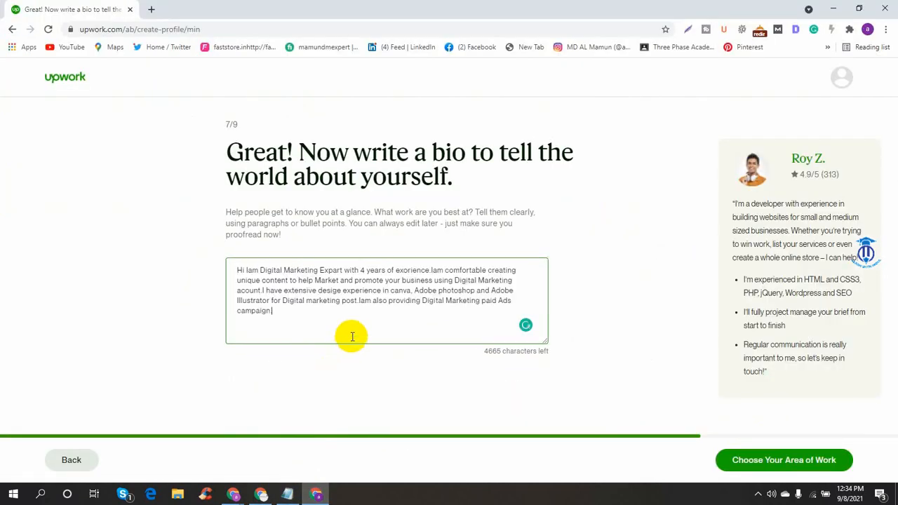
- Accept bio fixes: 'a Digital Marketing', Expert, experience, 'I am', and capitalized Photoshop
mouse_move(270, 275)
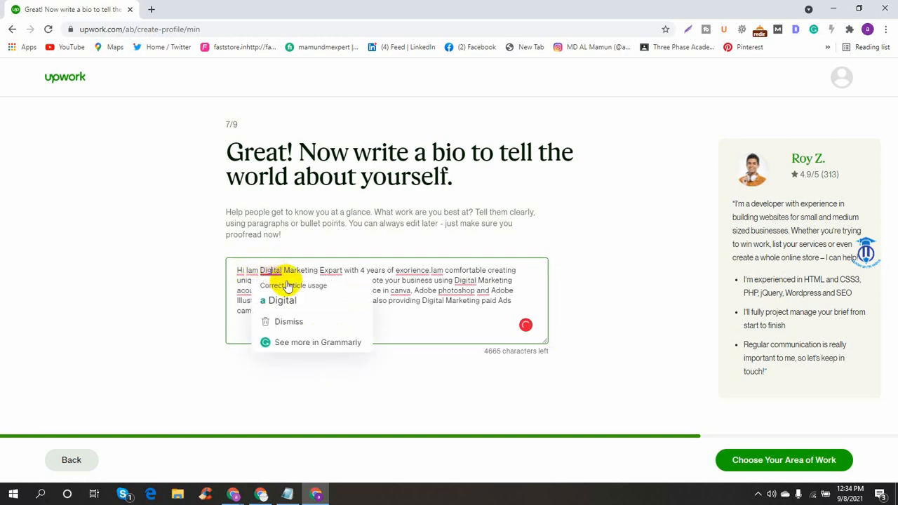
click(280, 298)
mouse_move(337, 272)
click(355, 290)
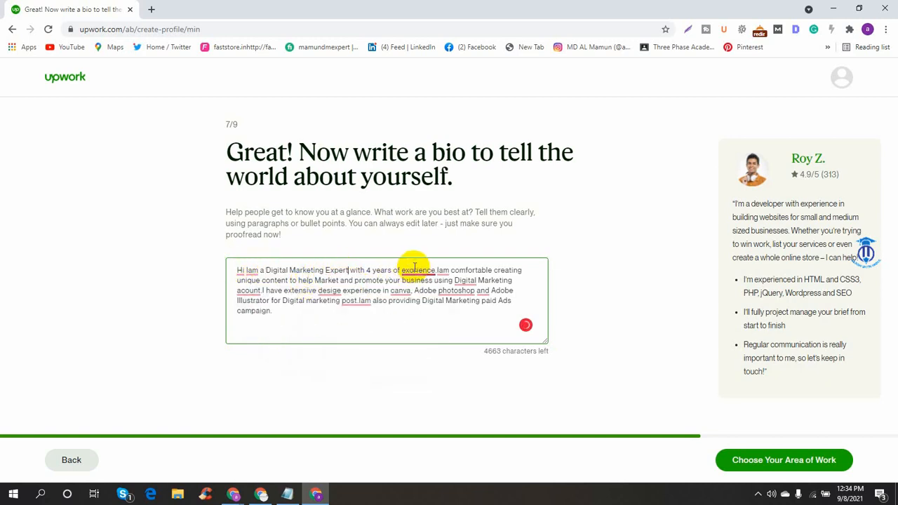
mouse_move(418, 271)
click(427, 291)
mouse_move(446, 269)
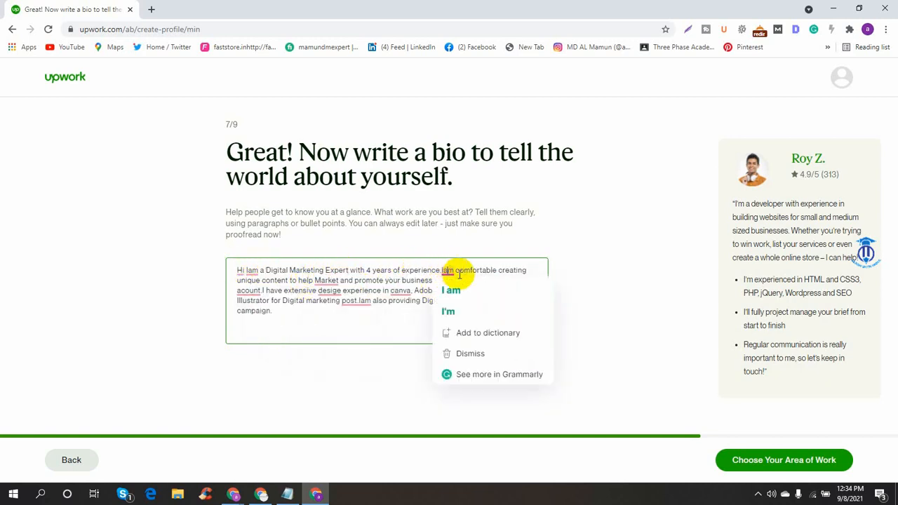
click(469, 290)
mouse_move(472, 294)
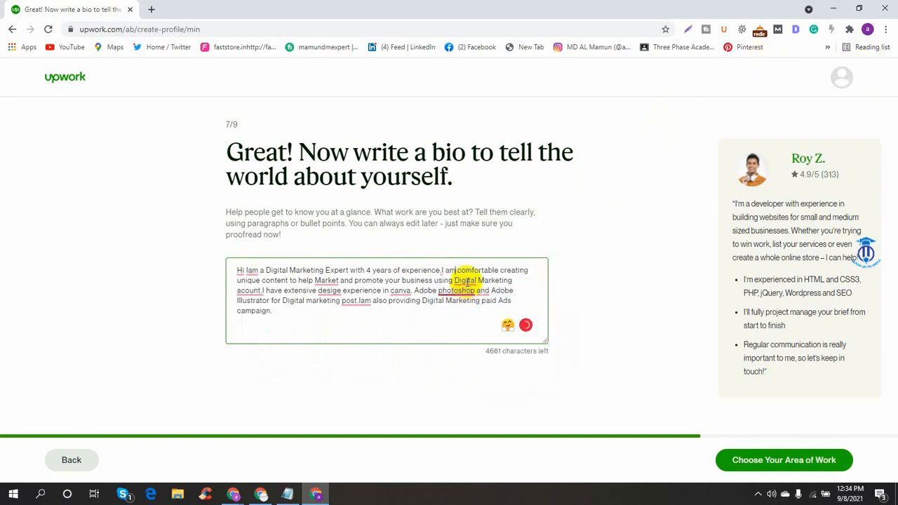
click(471, 310)
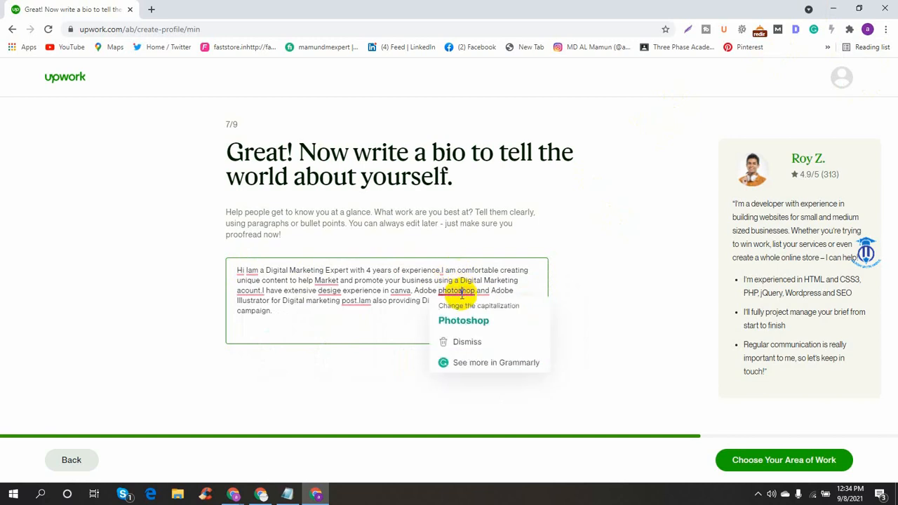
click(465, 319)
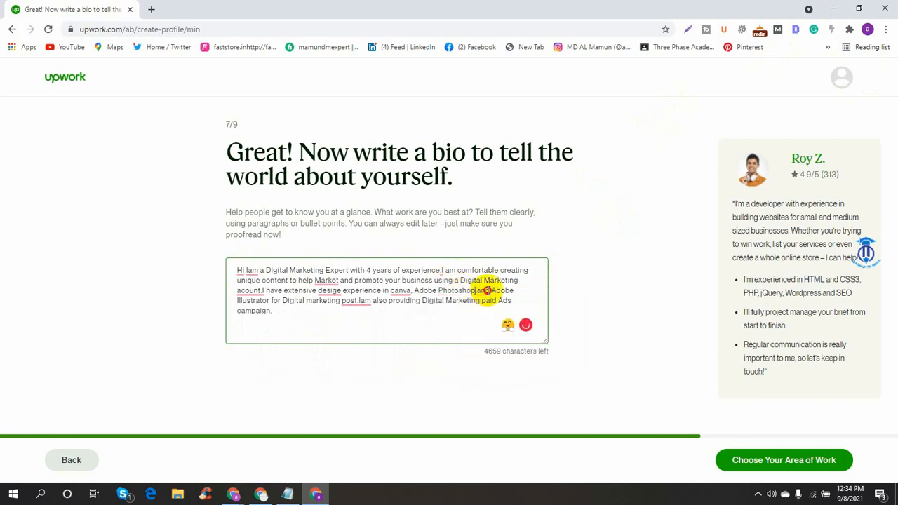
- Correct canvas, market, account, posts and design, and split the opening Iam into 'I am'
mouse_move(395, 287)
click(403, 309)
mouse_move(327, 277)
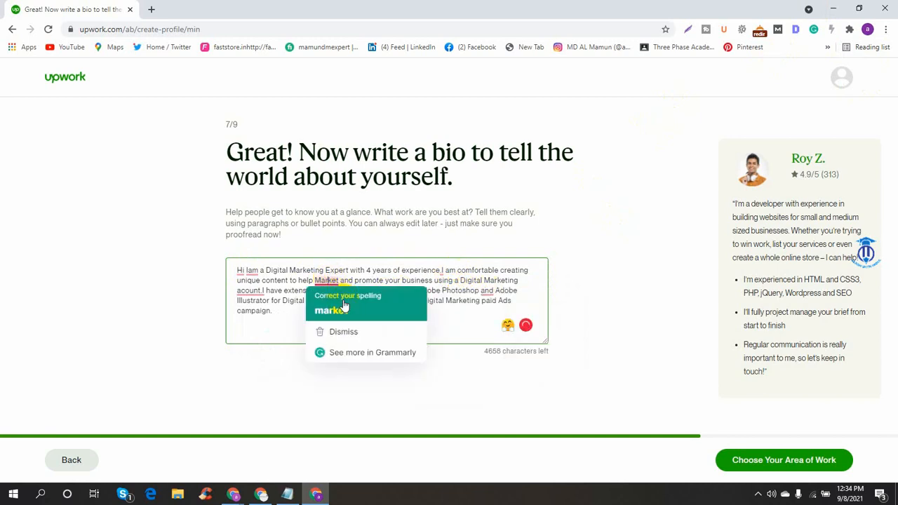
click(337, 310)
mouse_move(253, 290)
click(257, 310)
mouse_move(354, 301)
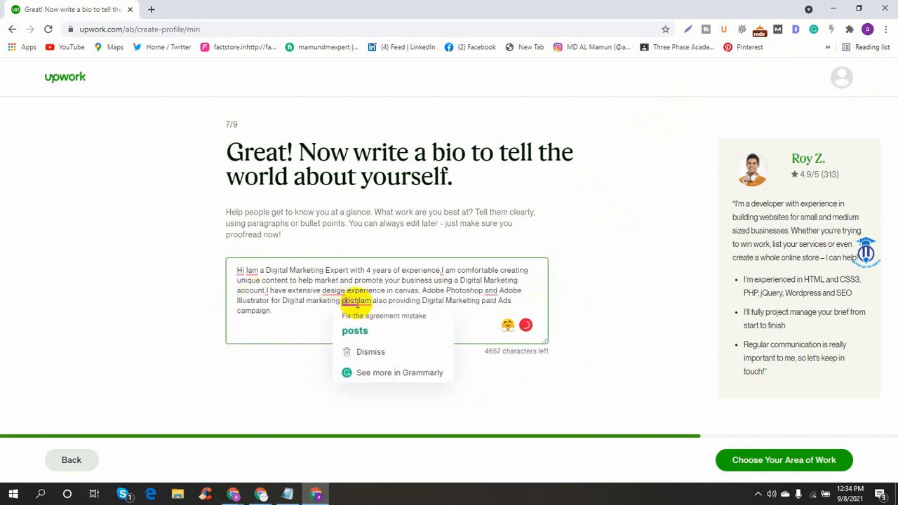
click(350, 330)
mouse_move(332, 291)
click(338, 310)
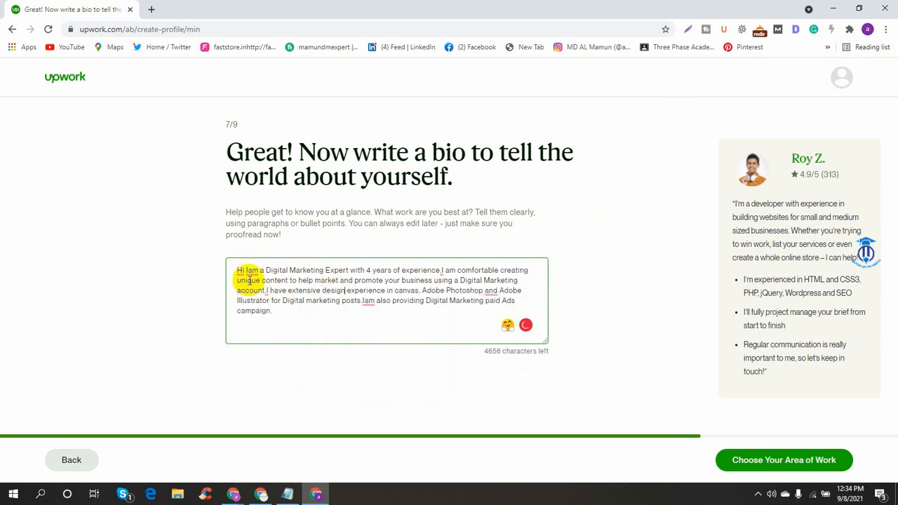
mouse_move(250, 272)
click(257, 291)
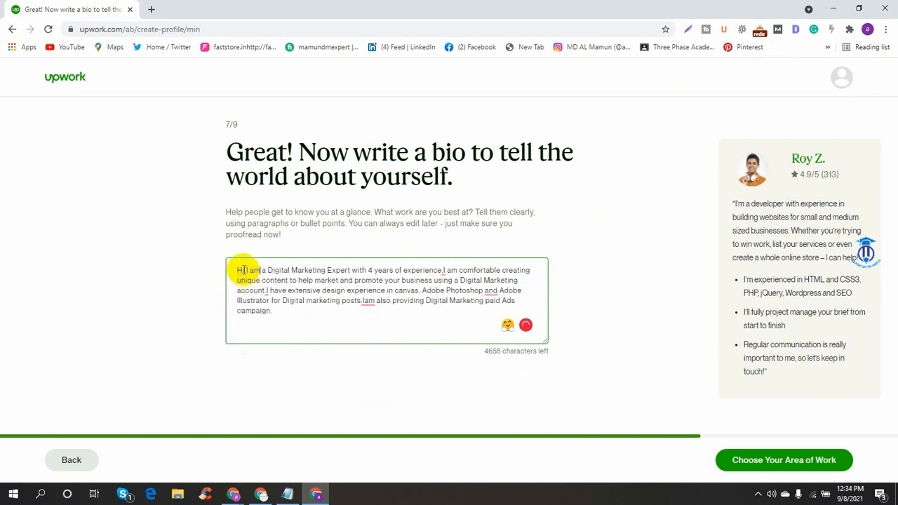
- Add a space after 'account.', commas after Photoshop and Hi, a closing period, then save
mouse_move(267, 289)
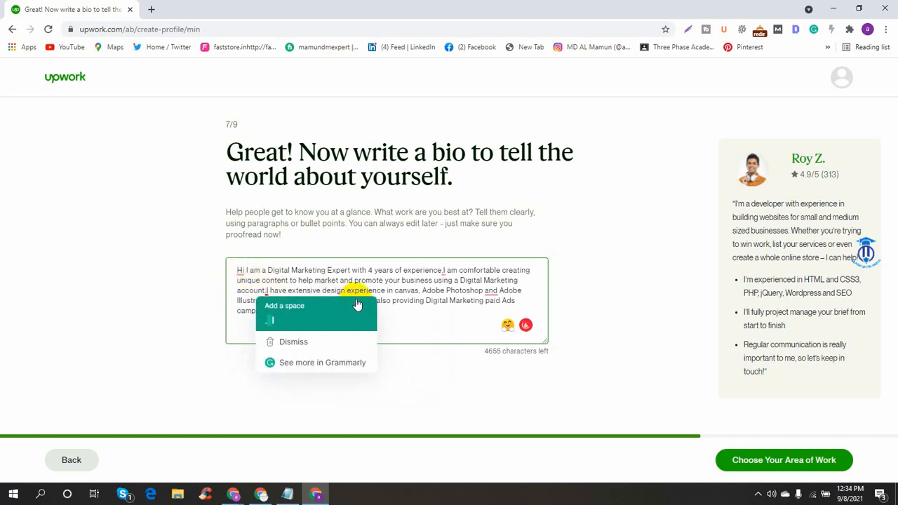
click(352, 309)
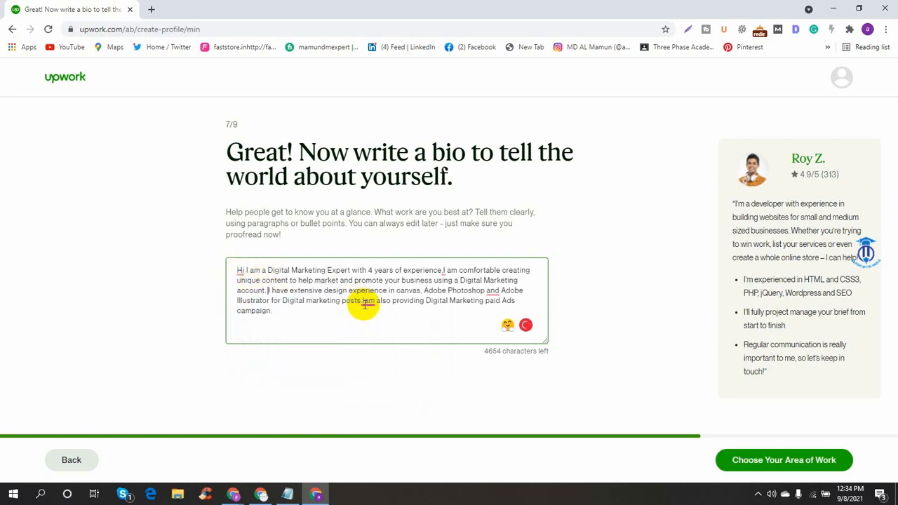
mouse_move(494, 296)
click(501, 321)
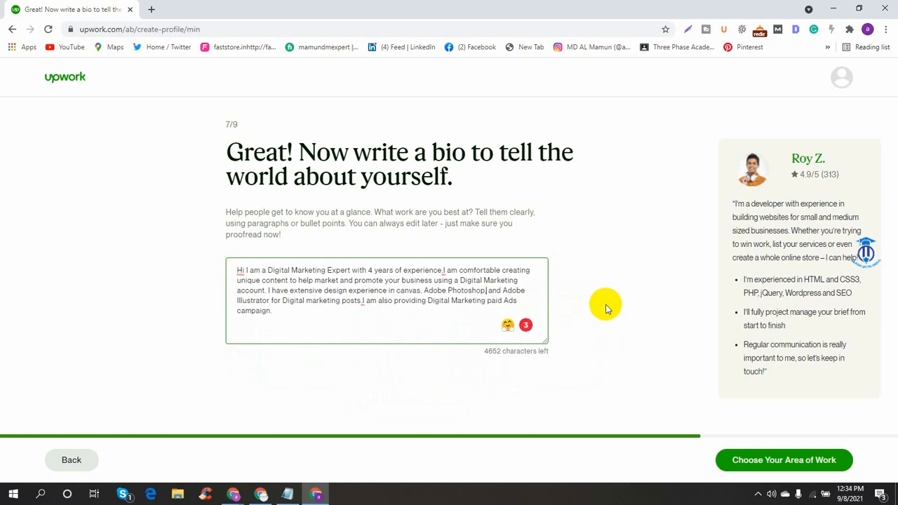
mouse_move(238, 271)
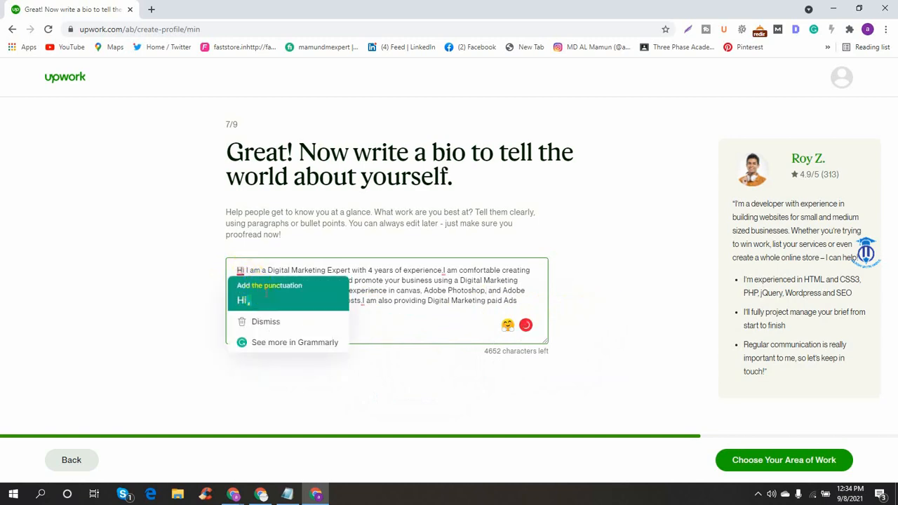
click(251, 287)
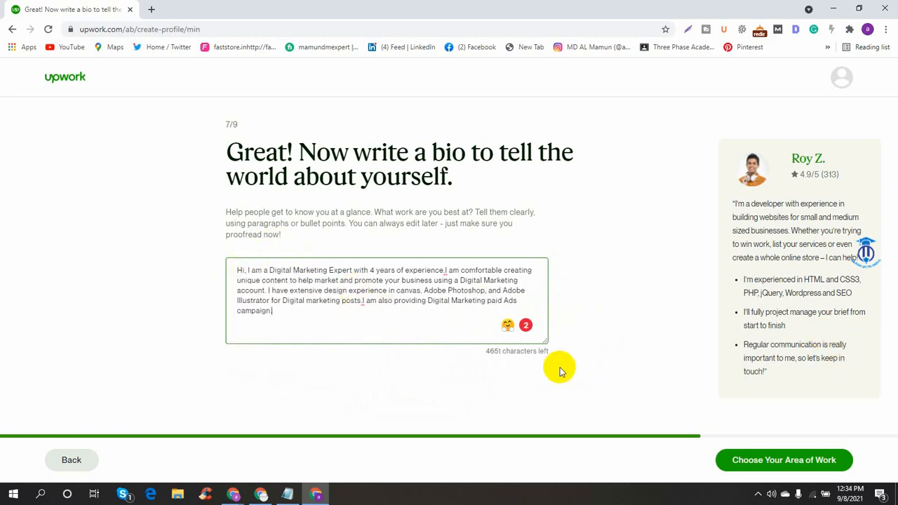
text(.)
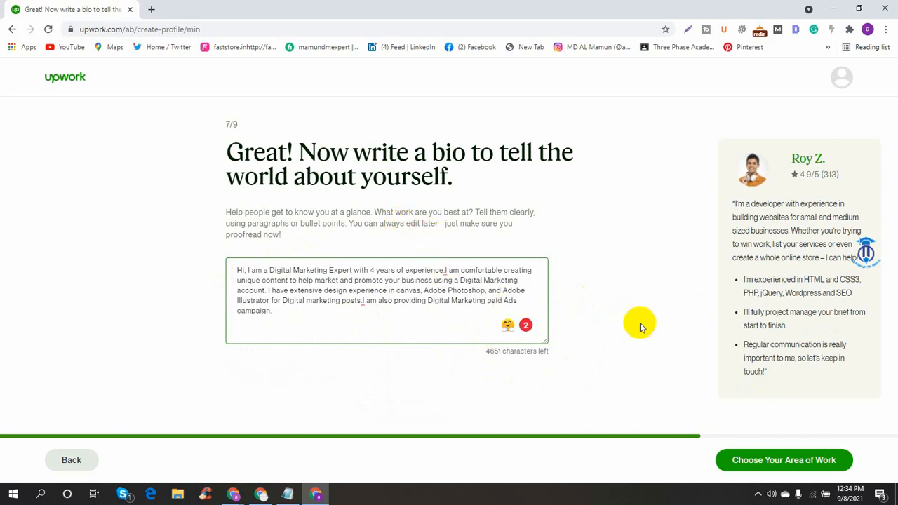
click(814, 469)
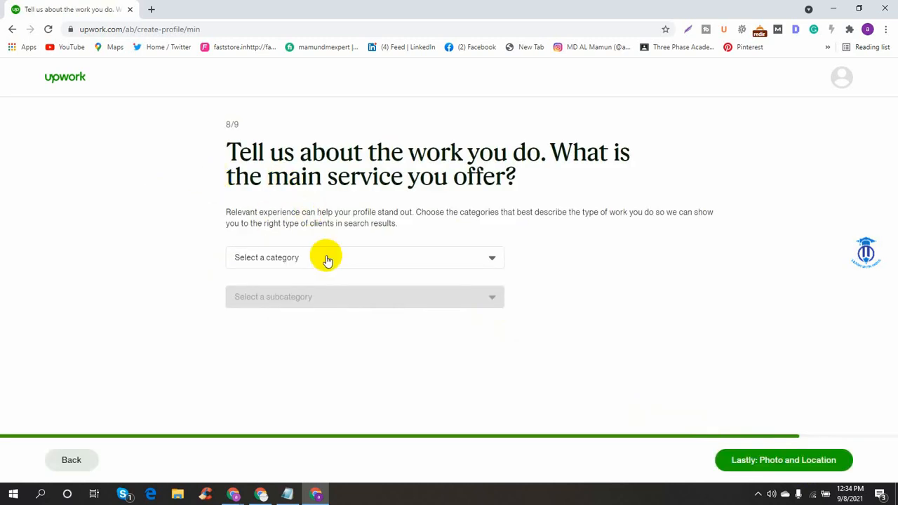
- Save Sales & Marketing / SMM - Social Media Marketing as the main service and open the photo dialog
click(325, 259)
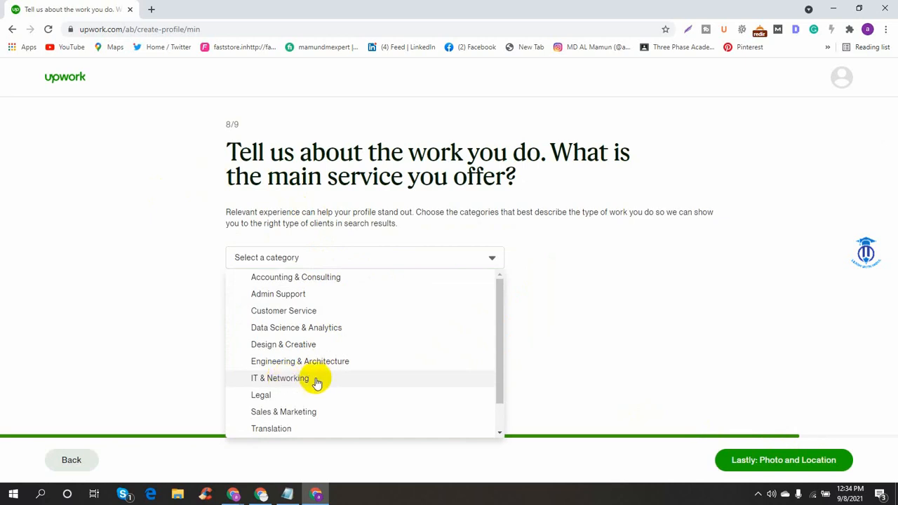
scroll(315, 378, down, 1)
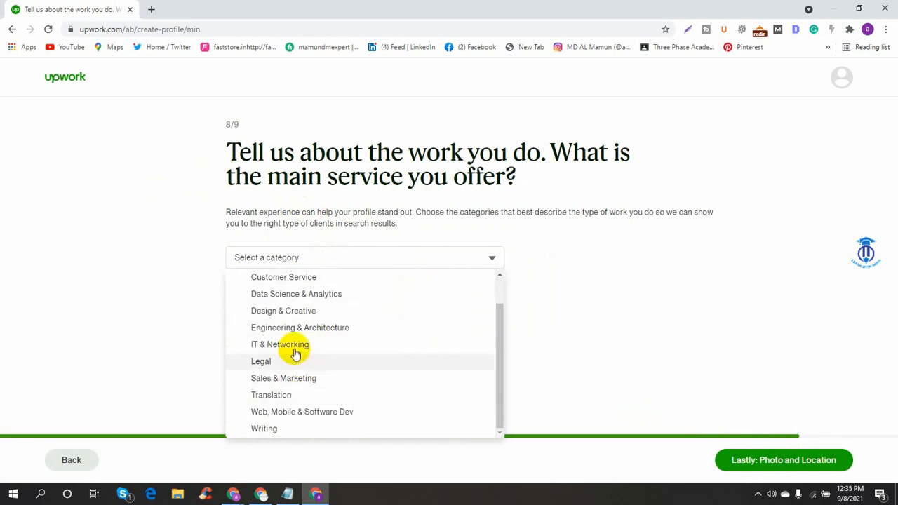
scroll(308, 342, up, 1)
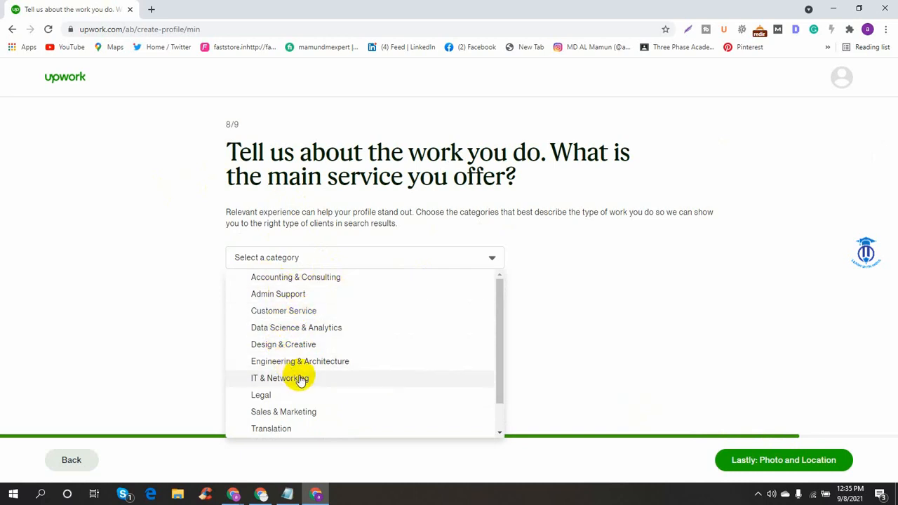
scroll(300, 379, down, 1)
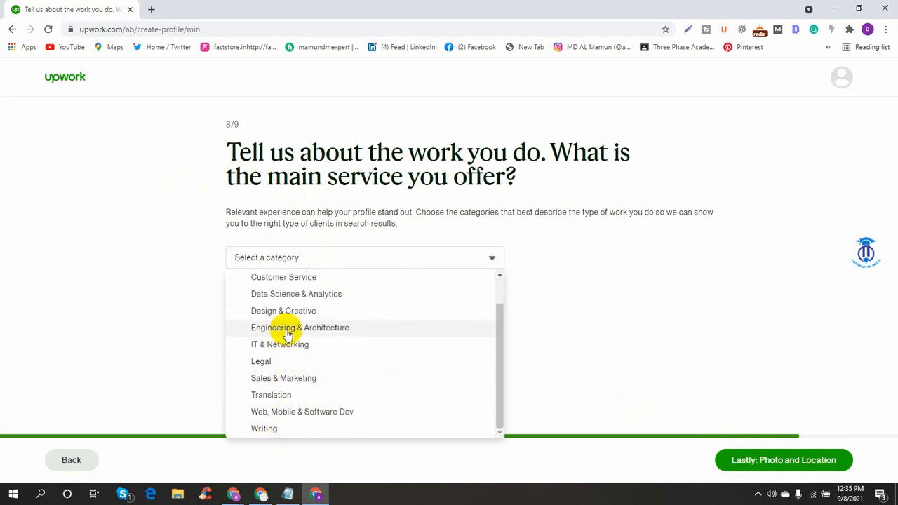
click(303, 379)
click(288, 298)
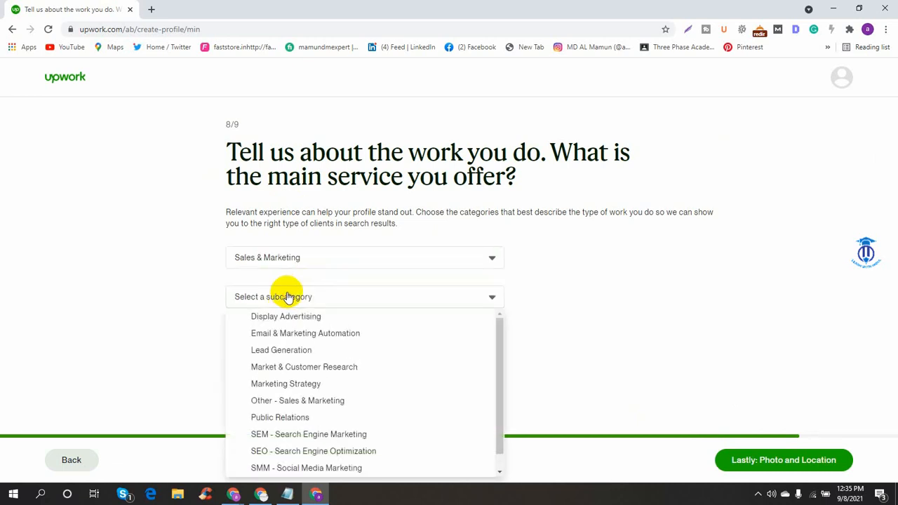
scroll(301, 386, down, 1)
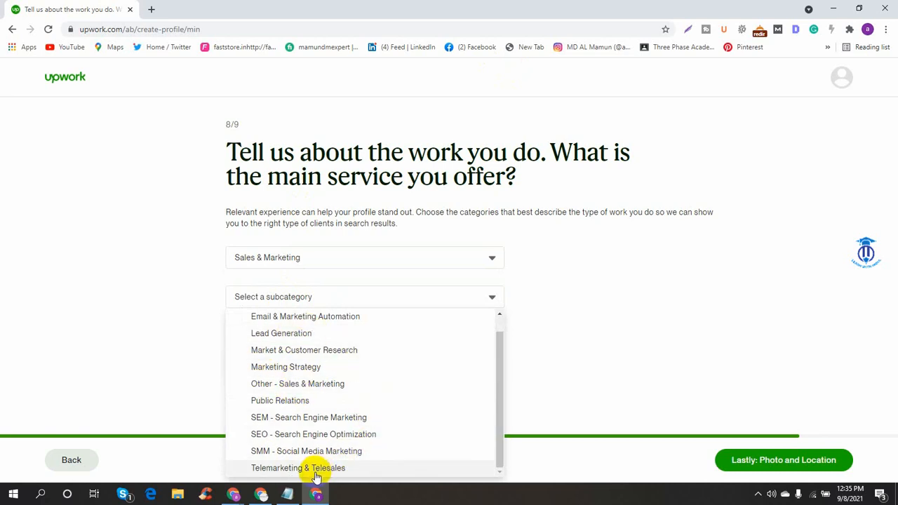
click(301, 451)
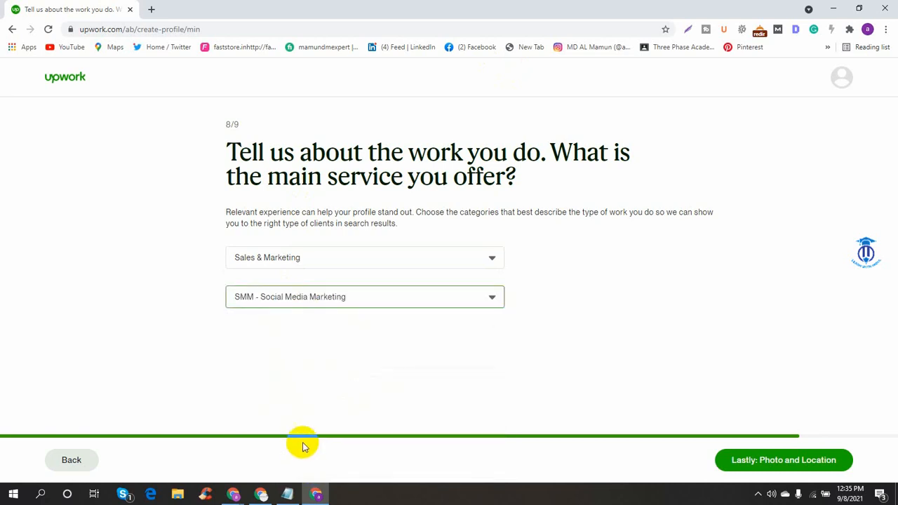
click(783, 472)
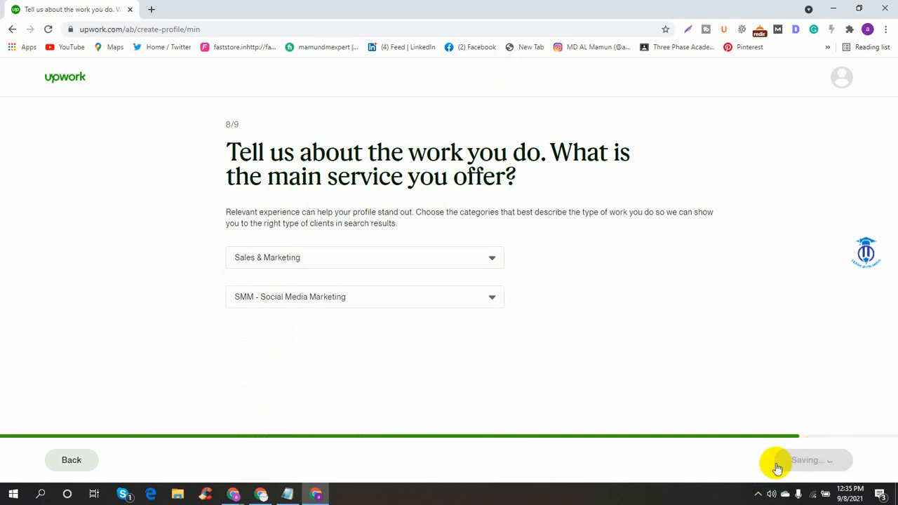
click(267, 259)
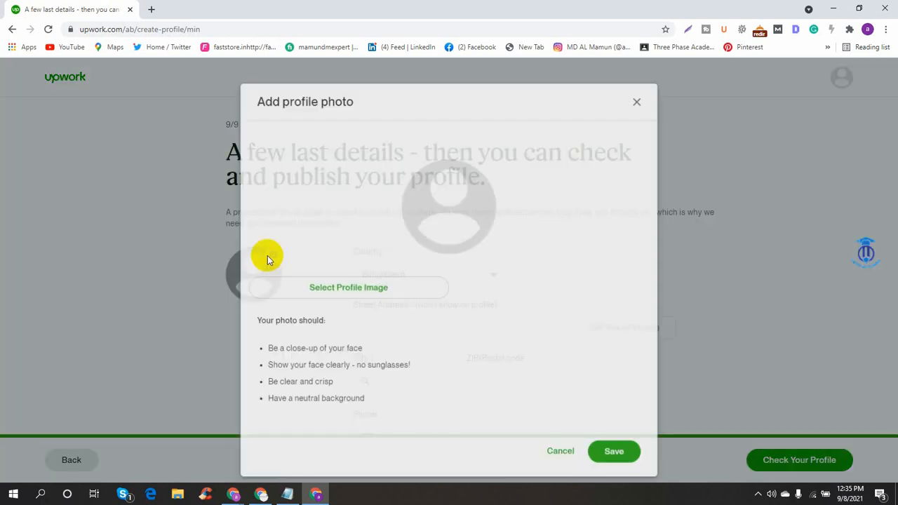
- Load the 'Untitled design' picture from Downloads as the profile photo and try saving it
click(365, 281)
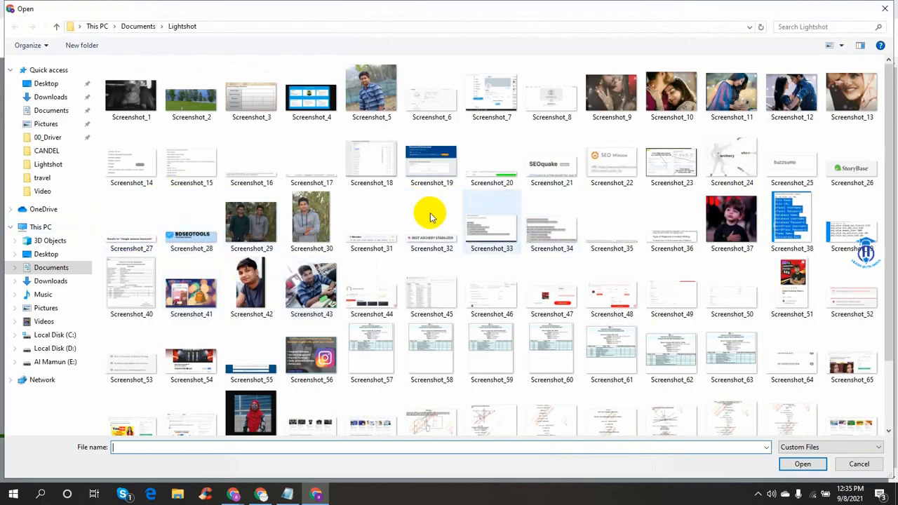
click(55, 107)
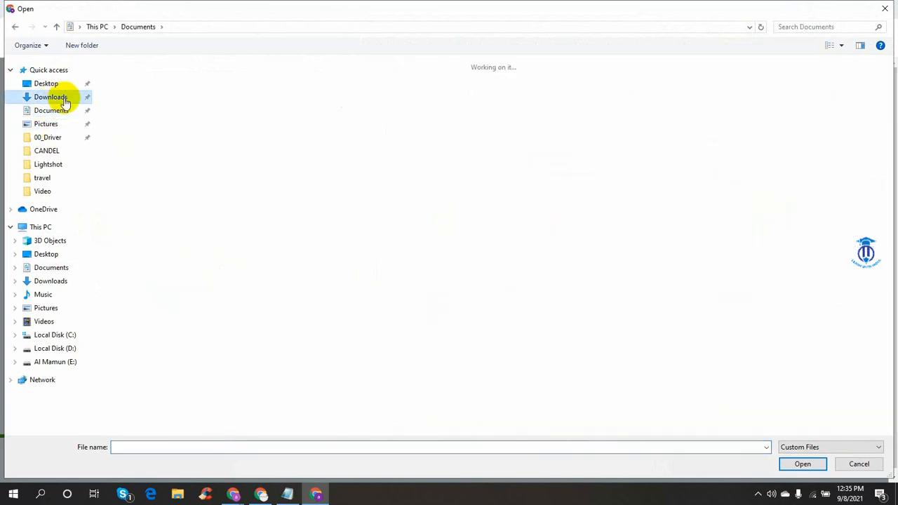
click(56, 96)
scroll(811, 370, down, 5)
scroll(731, 356, down, 5)
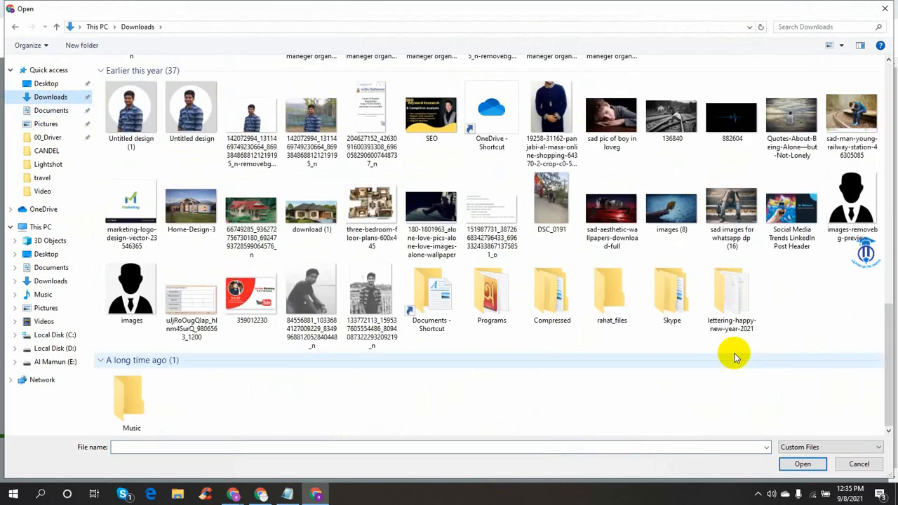
click(196, 116)
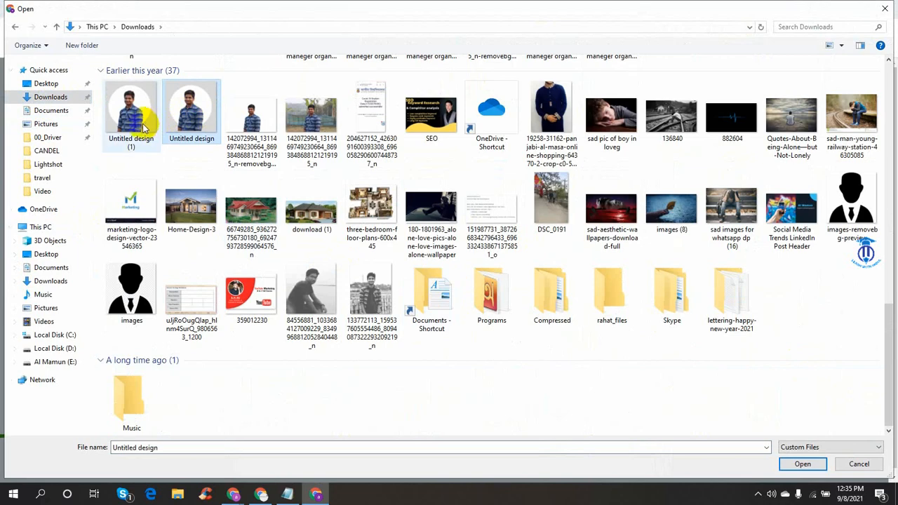
click(802, 464)
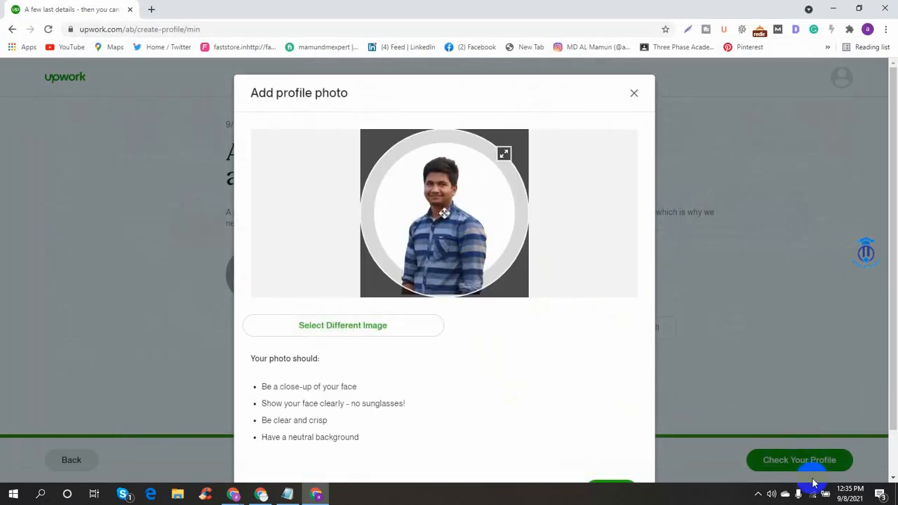
scroll(517, 411, down, 2)
click(617, 440)
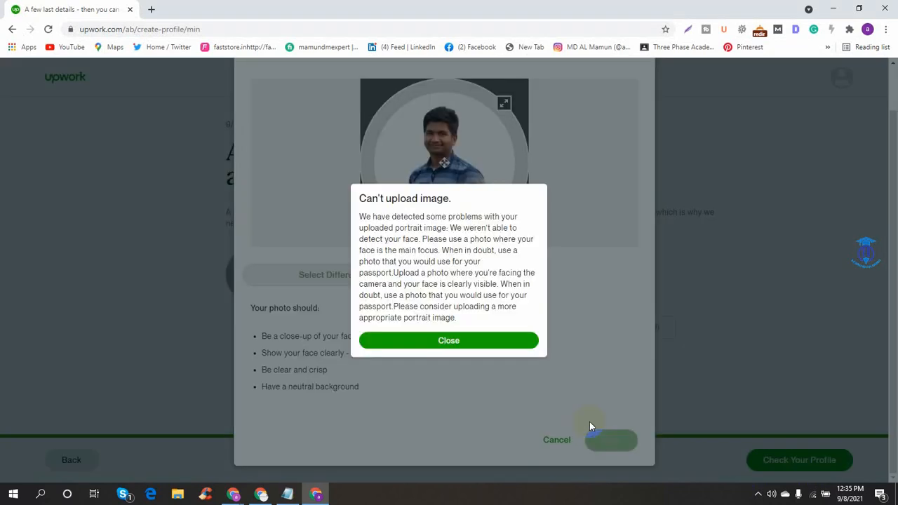
- Retry saving the rejected photo, then dismiss the can't-upload-image message
click(469, 343)
click(609, 442)
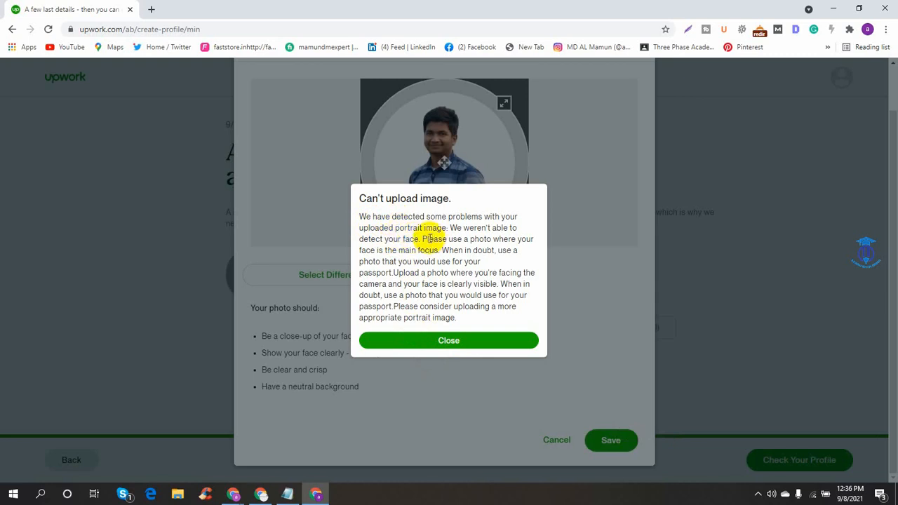
click(466, 340)
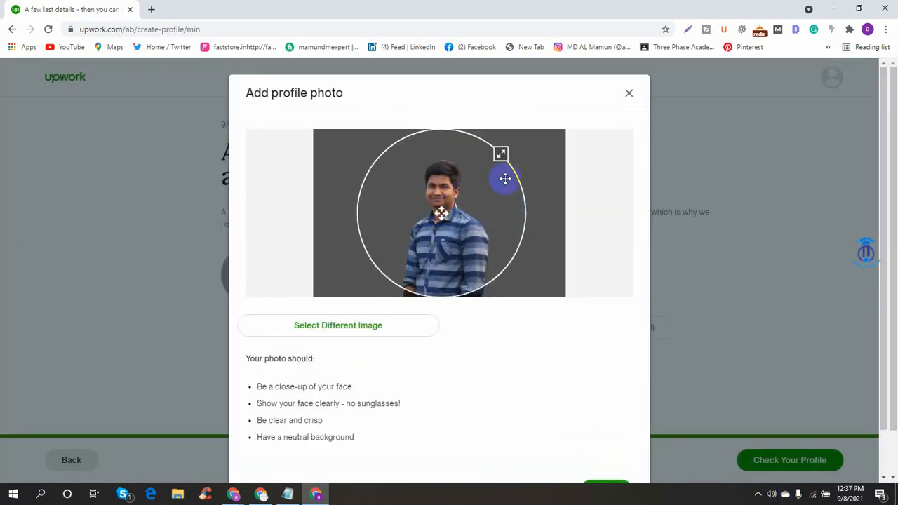
- Pick the 'mmmmmmmmm' photo, centre the crop circle on the face and save it
scroll(491, 224, down, 1)
click(340, 277)
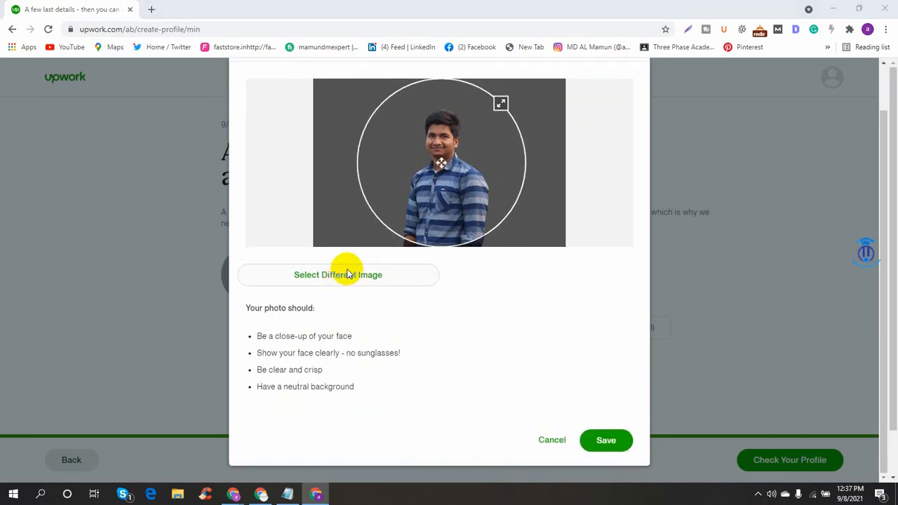
scroll(535, 307, down, 10)
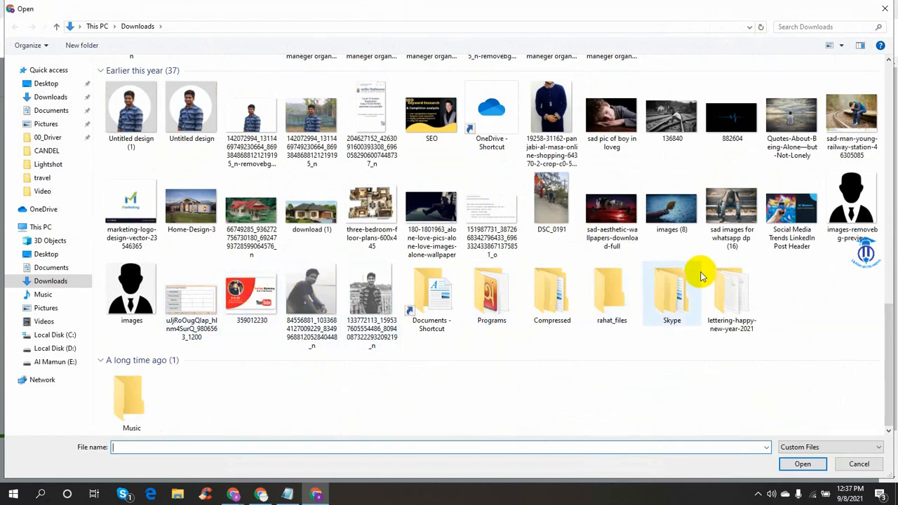
scroll(701, 275, up, 3)
click(672, 284)
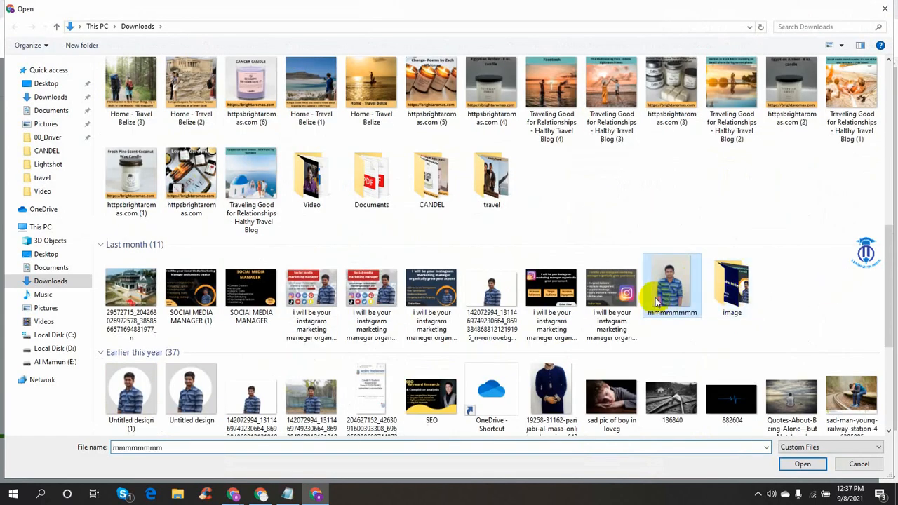
click(802, 464)
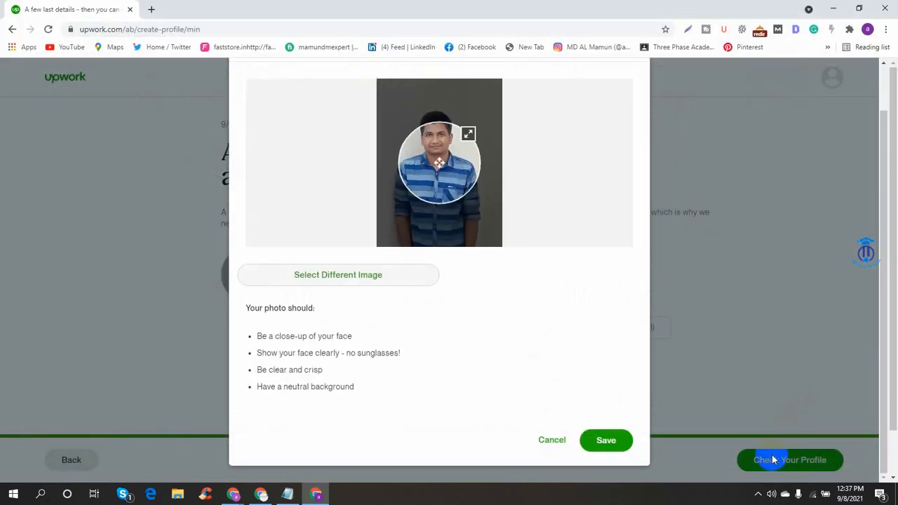
drag(437, 169, 434, 167)
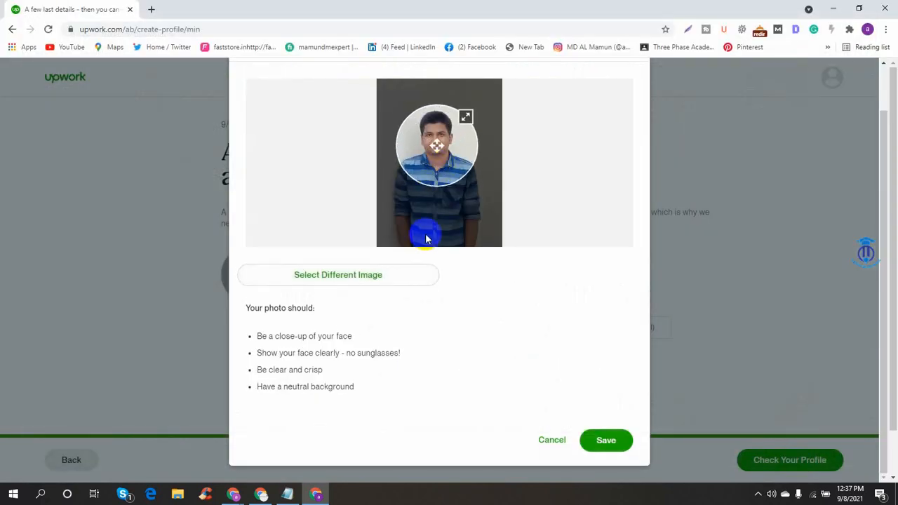
click(608, 442)
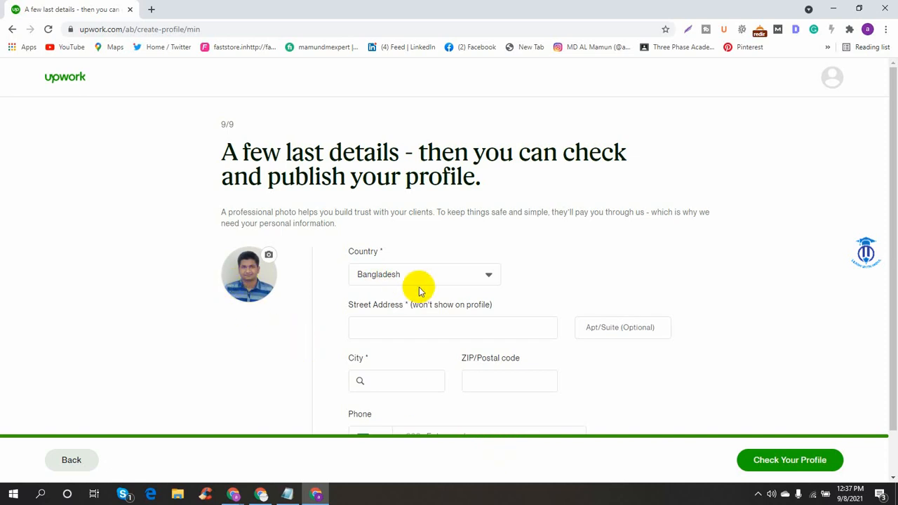
- Step through the street, apartment, city and ZIP fields of the final details form
scroll(510, 360, down, 1)
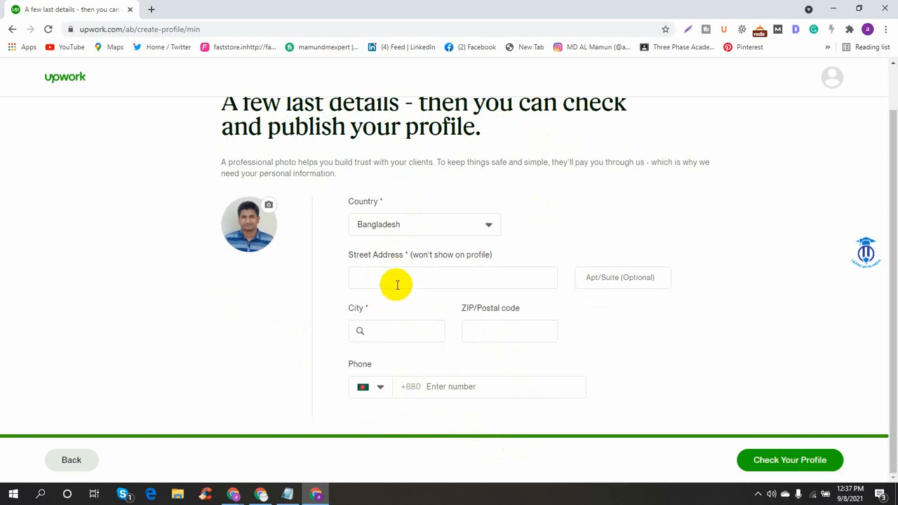
click(449, 274)
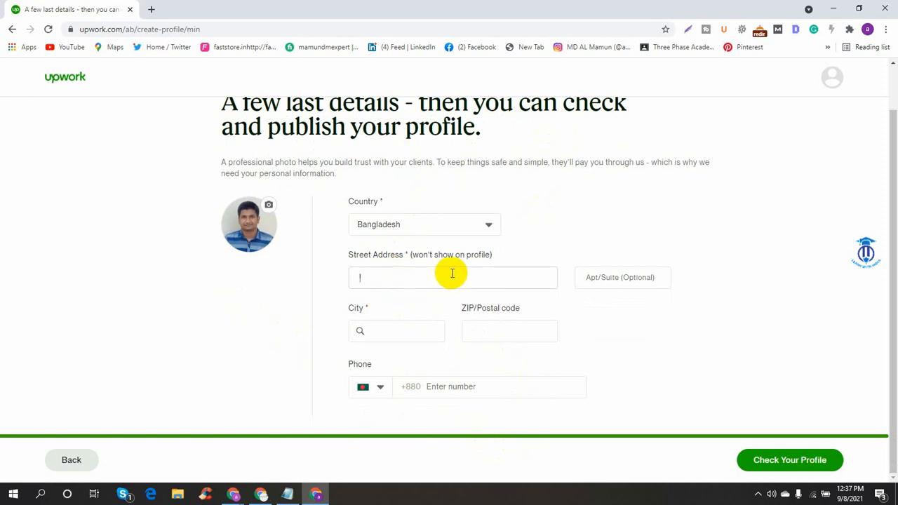
click(635, 280)
click(379, 332)
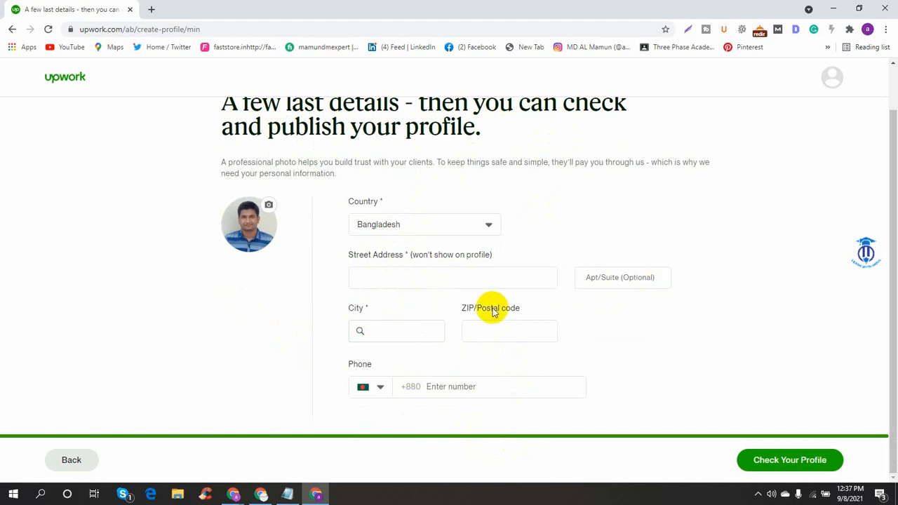
click(464, 331)
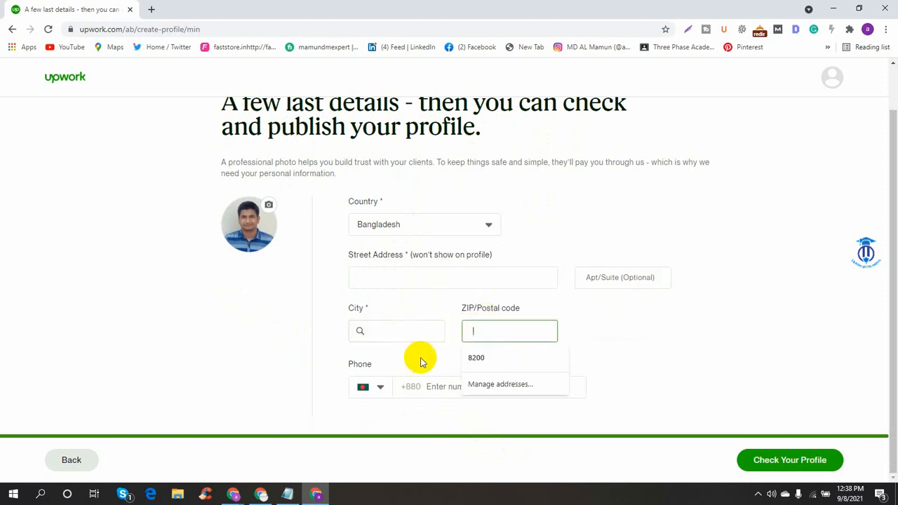
click(442, 385)
- Enter the contact's phone number after the +880 code, correcting mistyped digits
click(512, 370)
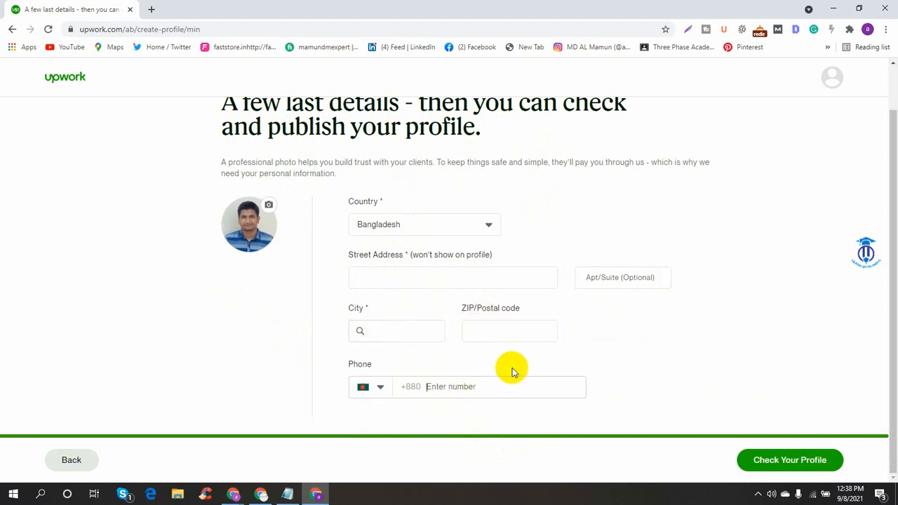
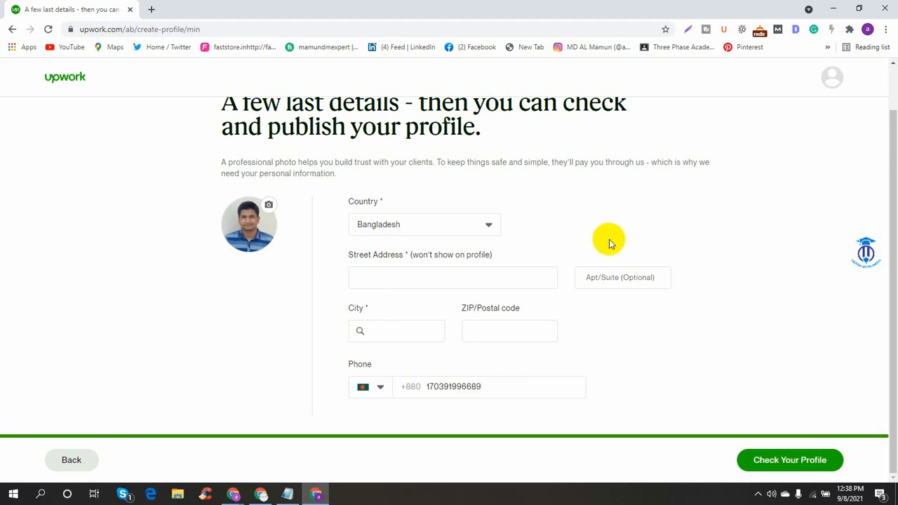
- Enter the ZIP code and choose the city from the suggestions, then try continuing to the review
click(519, 327)
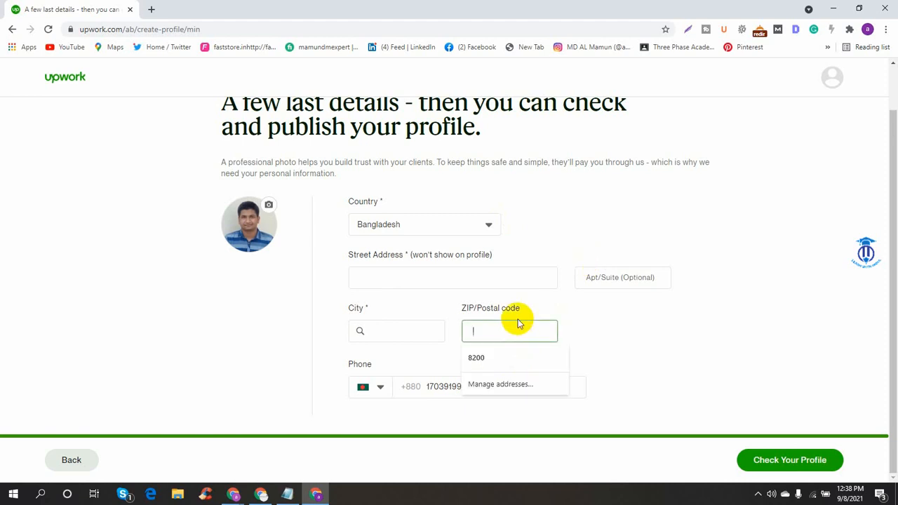
text(8700)
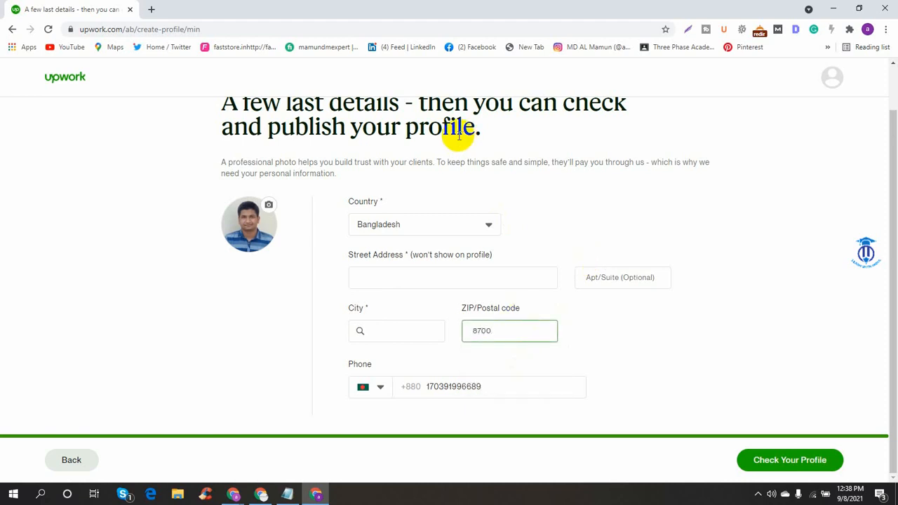
click(391, 334)
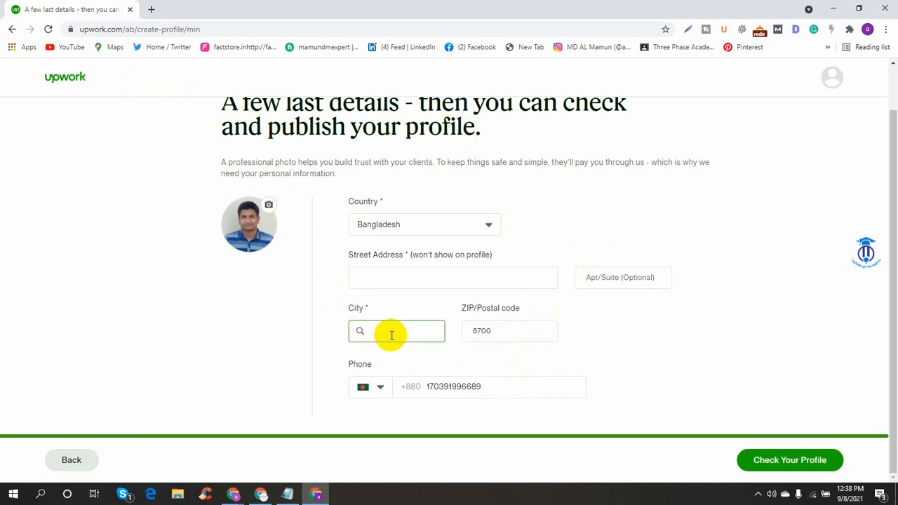
text(Ba)
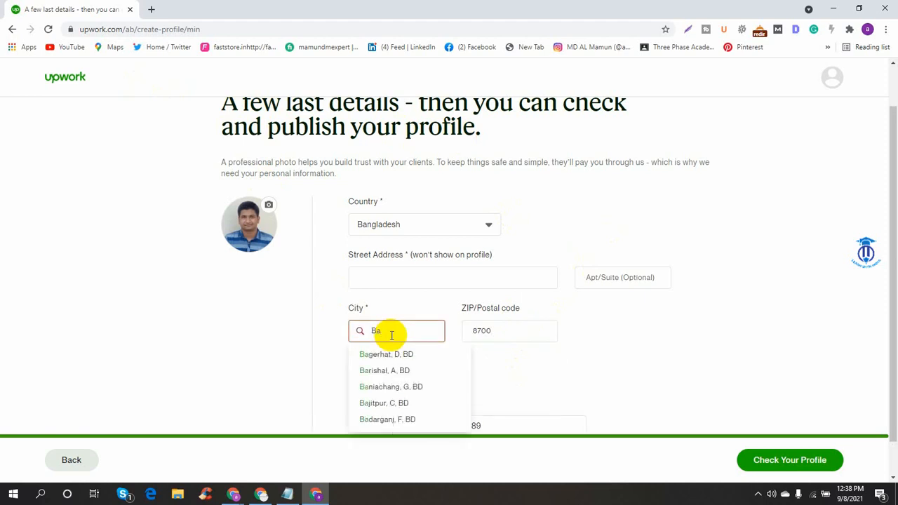
text(rguna)
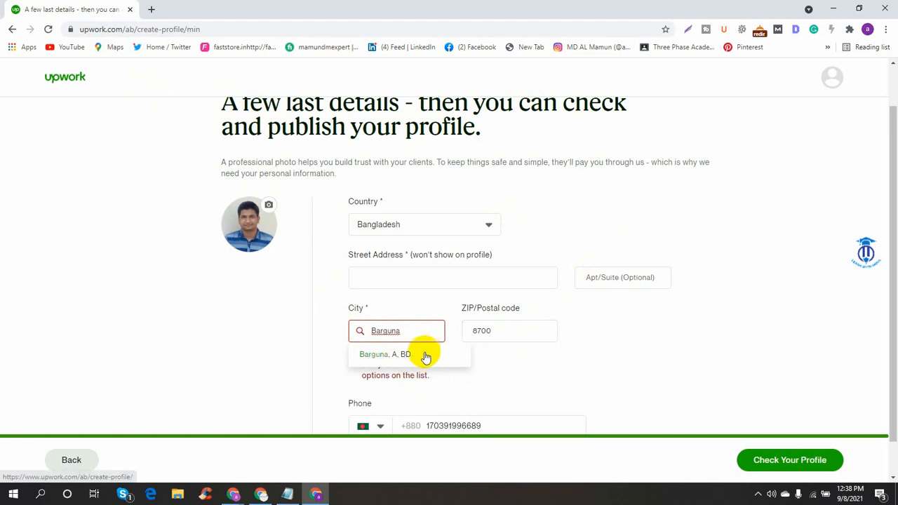
click(401, 355)
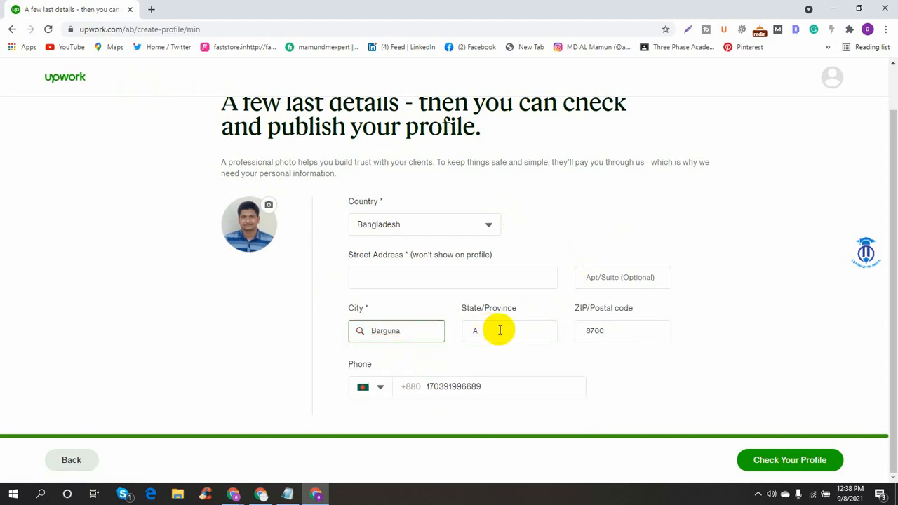
click(391, 281)
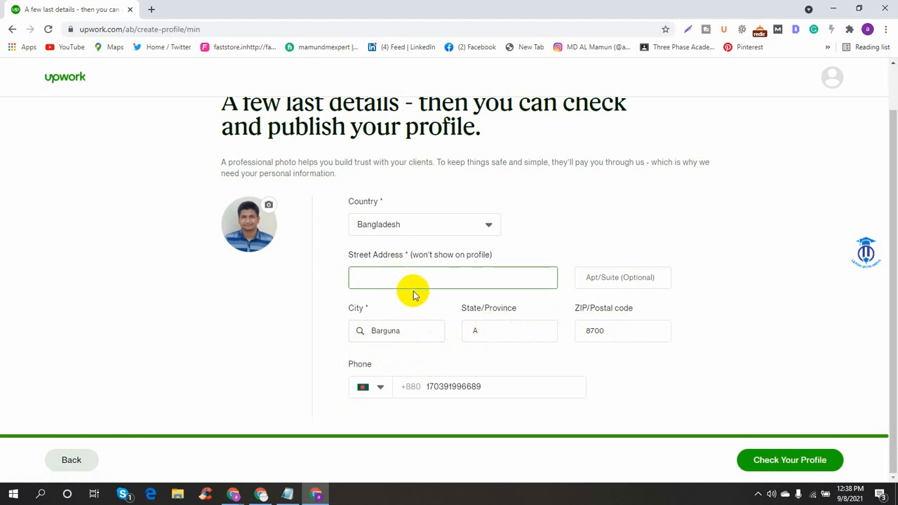
click(781, 468)
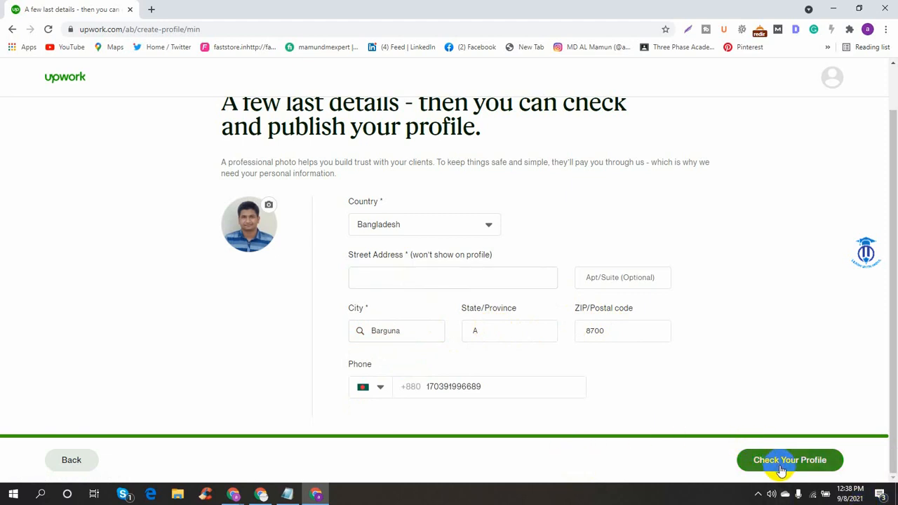
- Type a street address into the Street Address field and try correcting its spelling
click(395, 279)
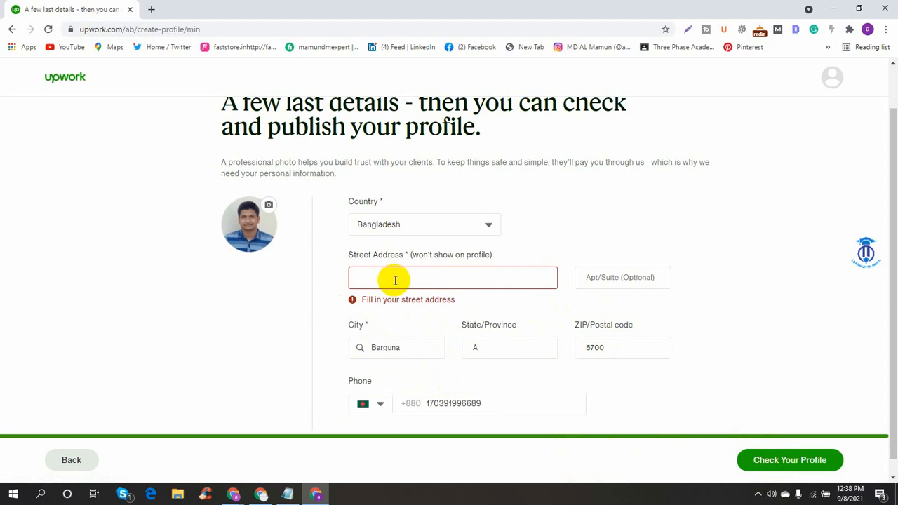
click(395, 279)
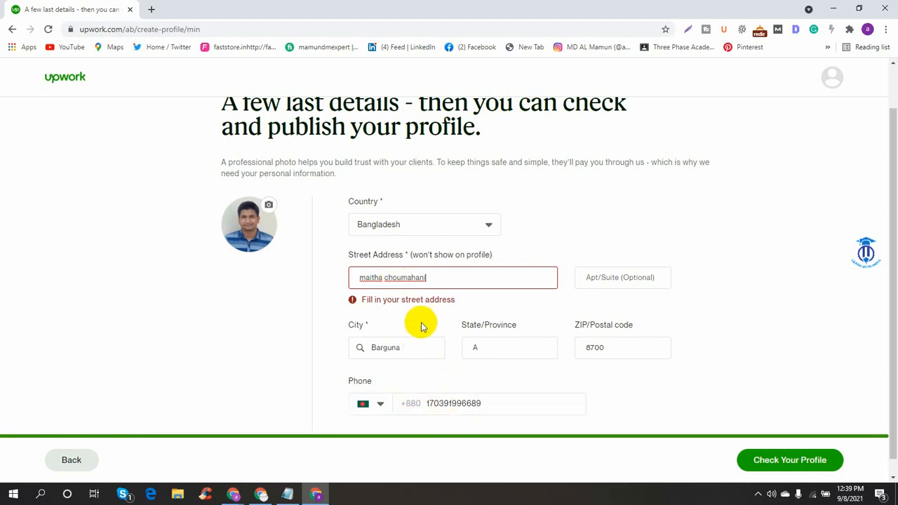
text(o)
right_click(418, 282)
click(470, 277)
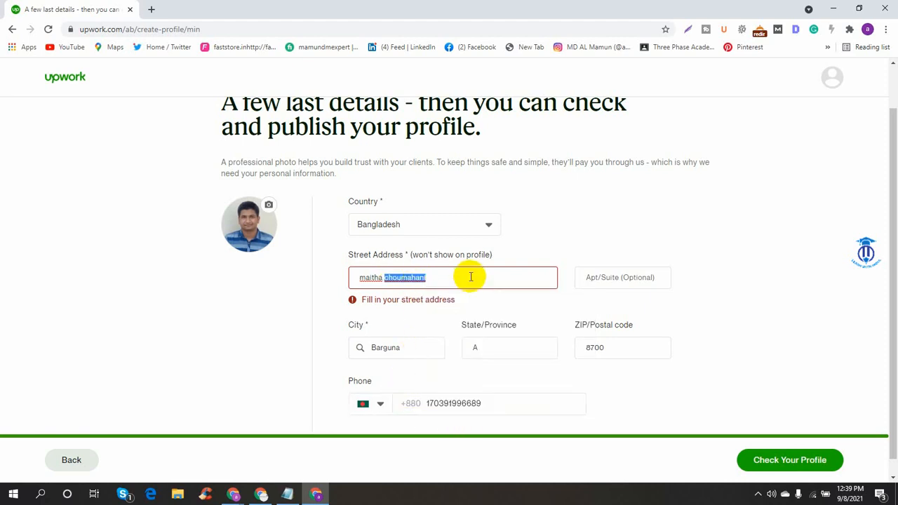
click(432, 277)
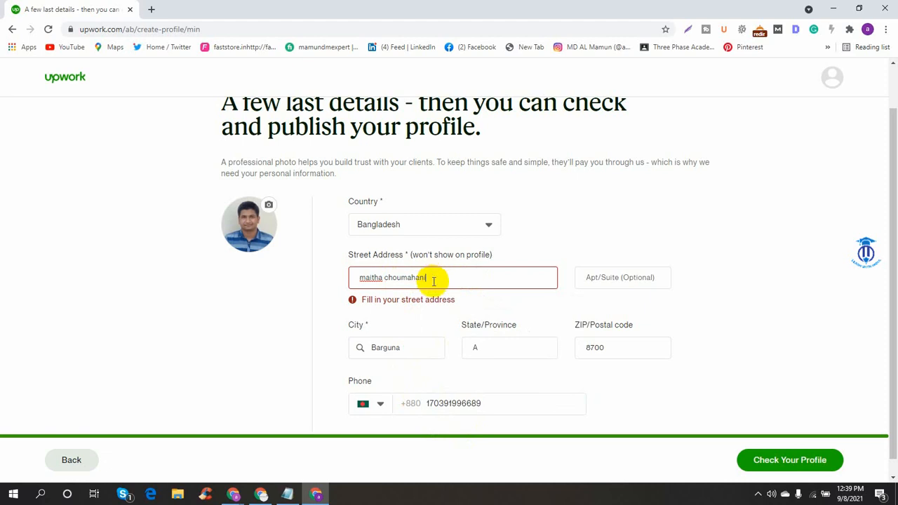
key(BackSpace)
key(BackSpace)
key(BackSpace)
key(BackSpace)
key(BackSpace)
key(BackSpace)
key(BackSpace)
key(BackSpace)
key(BackSpace)
key(BackSpace)
key(BackSpace)
drag(434, 281, 295, 284)
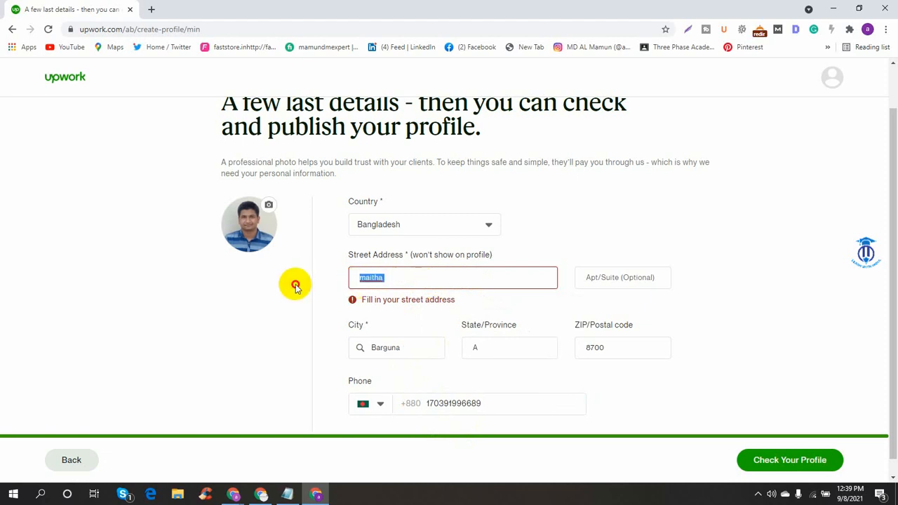
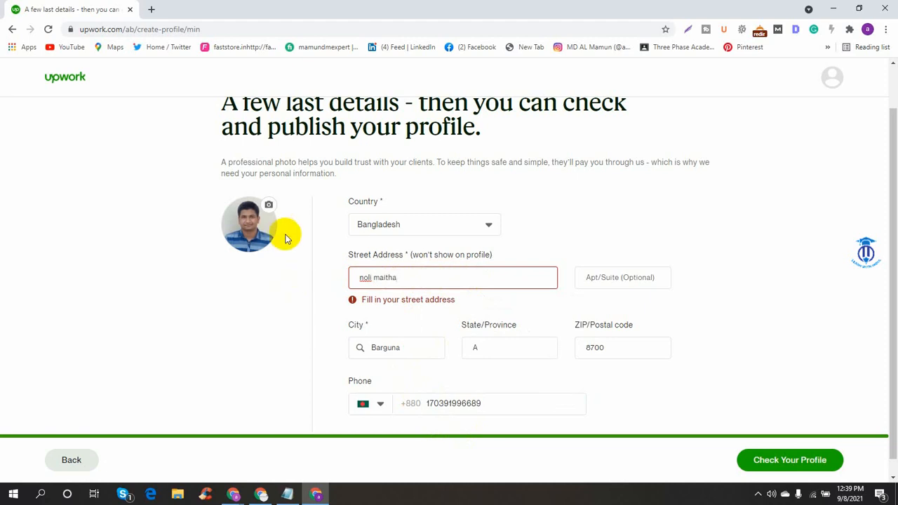
click(757, 494)
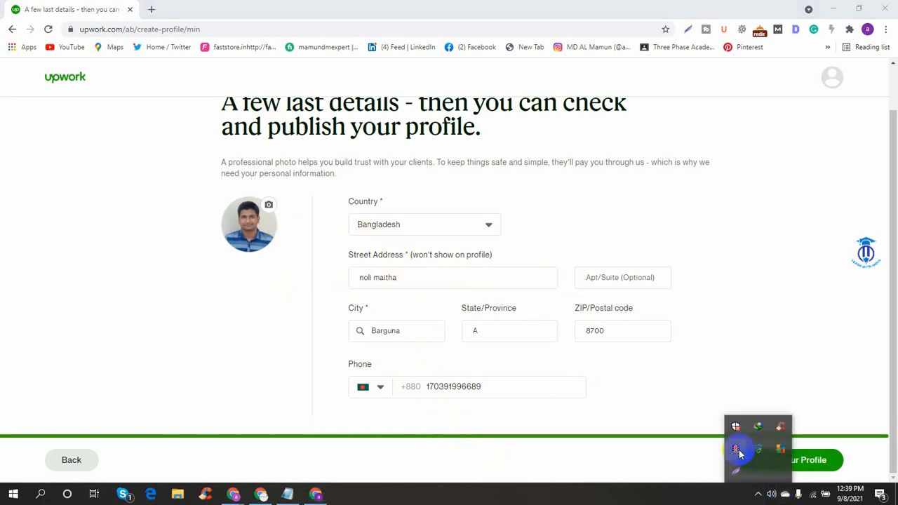
click(400, 456)
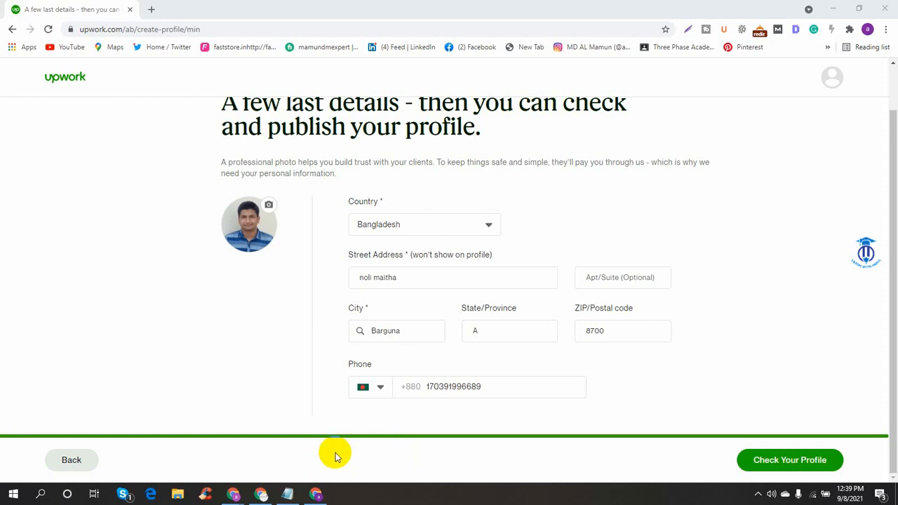
- Retype the whole street address with corrected spelling and leave the field
triple_click(417, 284)
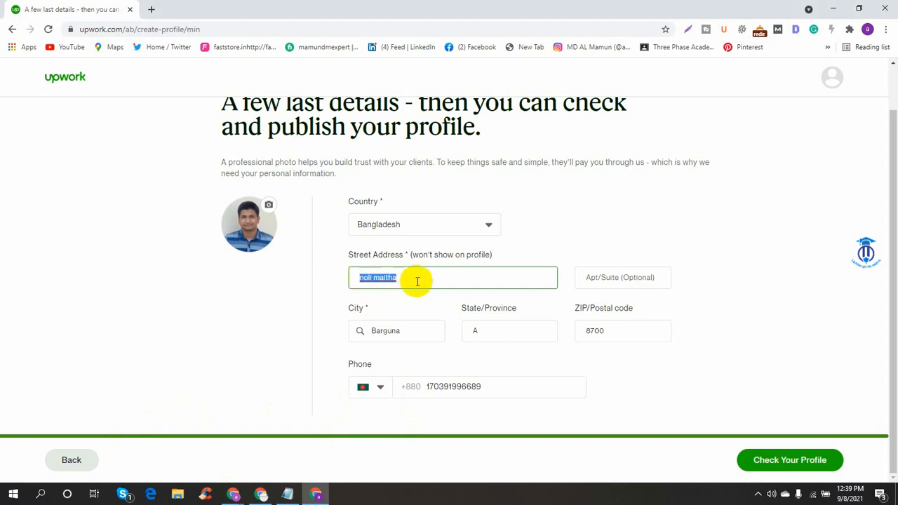
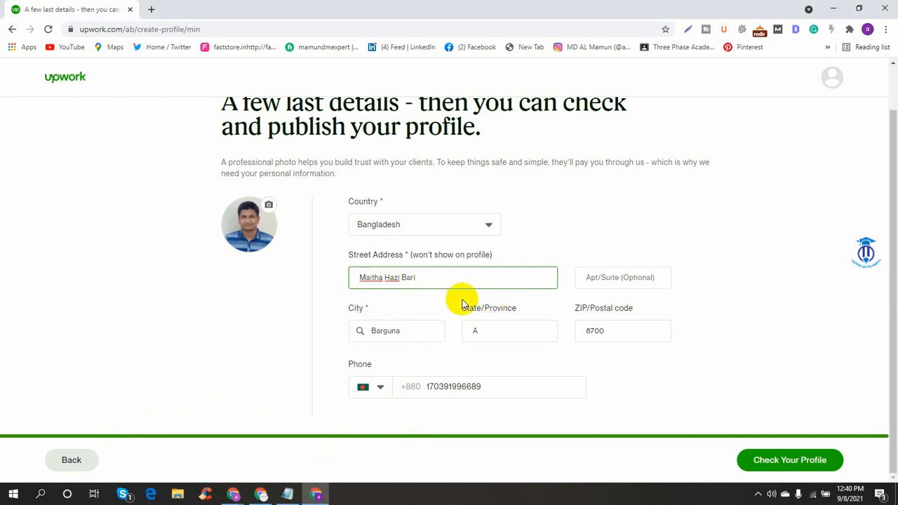
click(327, 267)
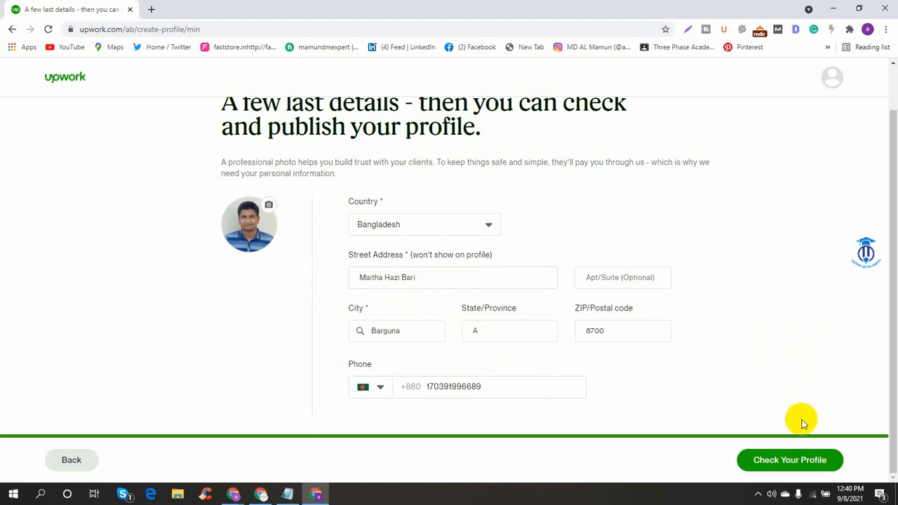
click(757, 494)
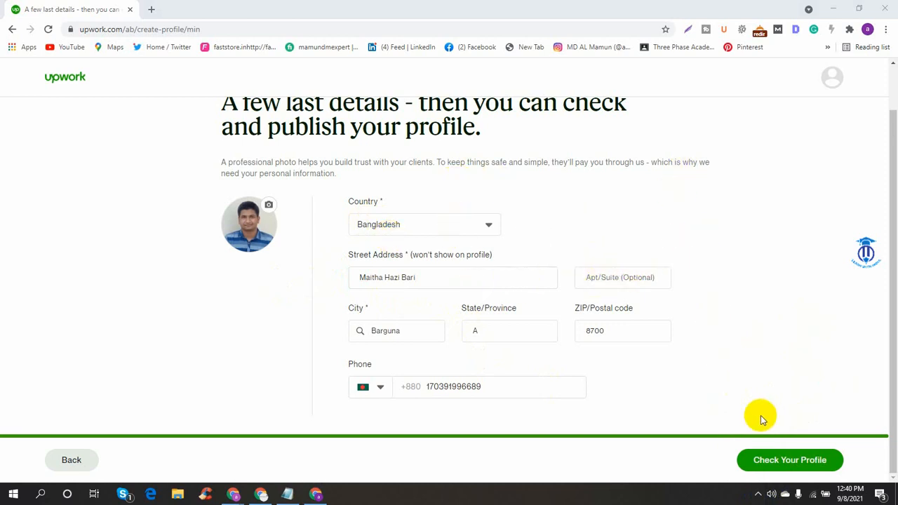
- Open the profile preview and scroll through it down to the education history
click(797, 465)
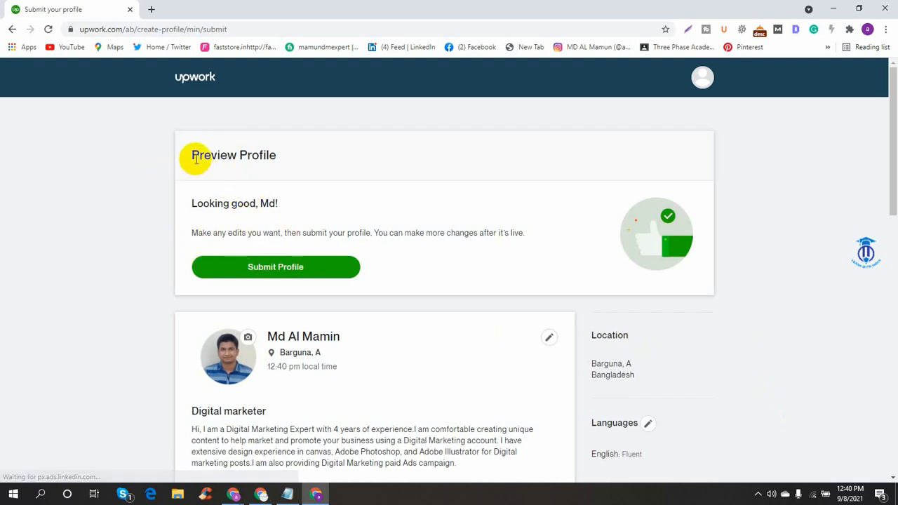
scroll(491, 274, down, 3)
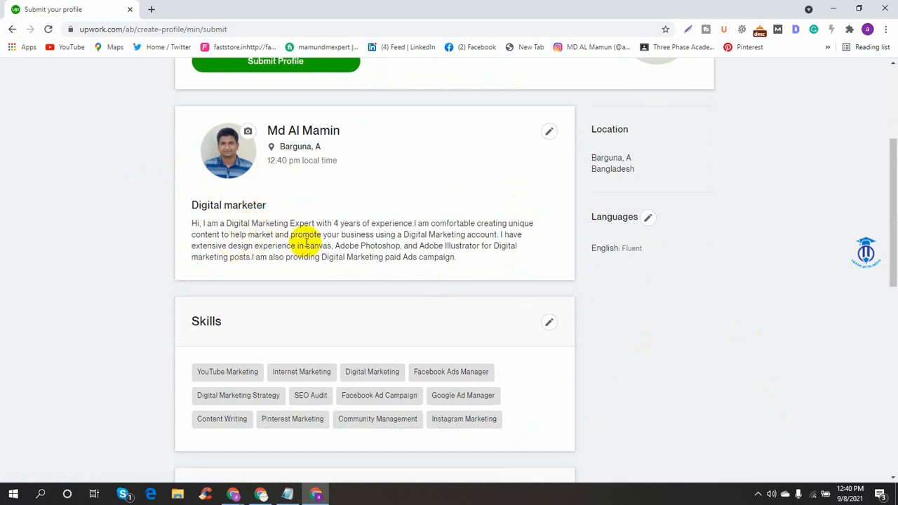
scroll(327, 265, down, 6)
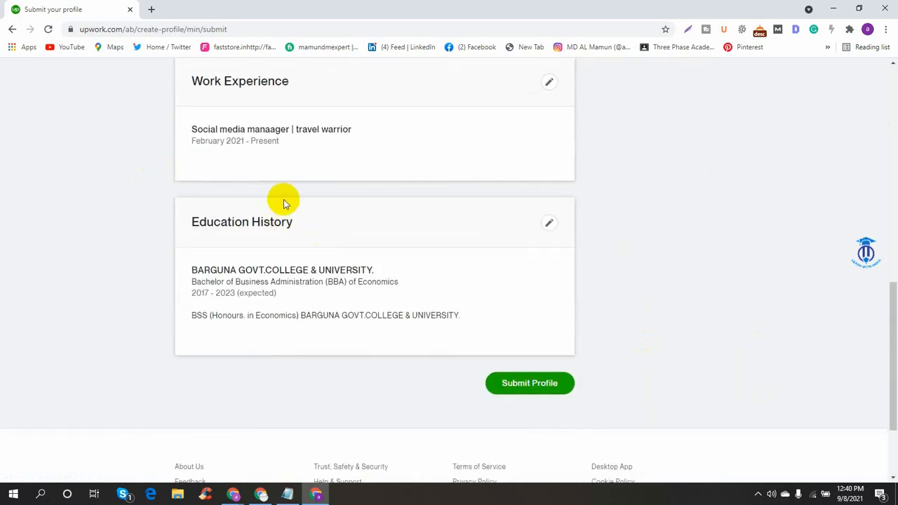
scroll(288, 225, down, 2)
- Repeatedly attempt to submit the finished profile from the preview page
click(535, 262)
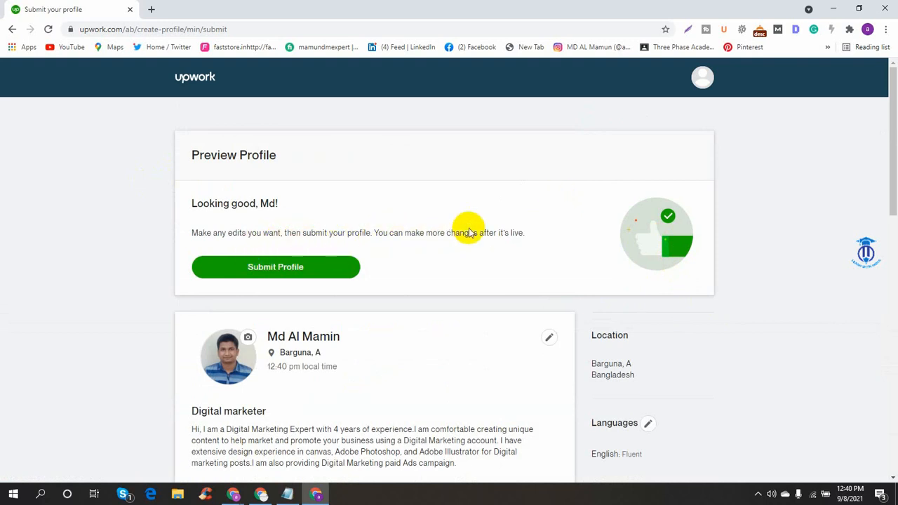
scroll(321, 281, down, 5)
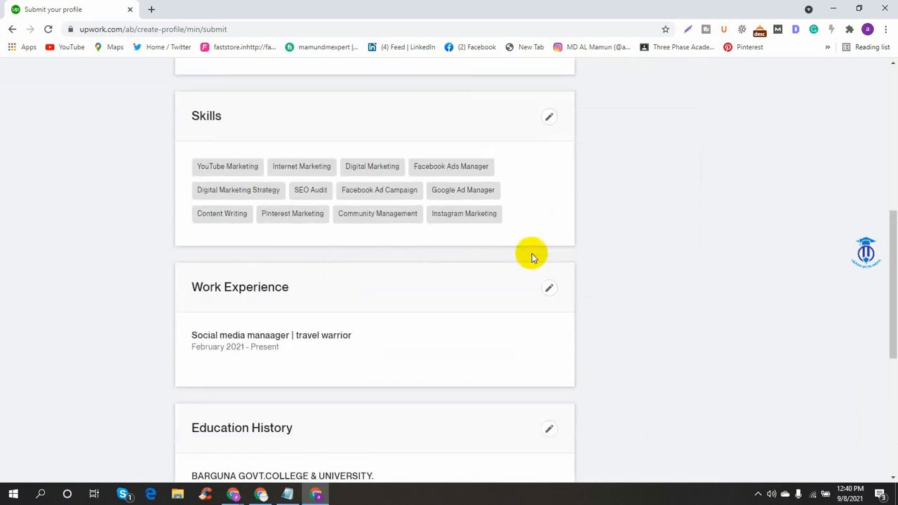
scroll(531, 252, up, 5)
scroll(540, 253, down, 10)
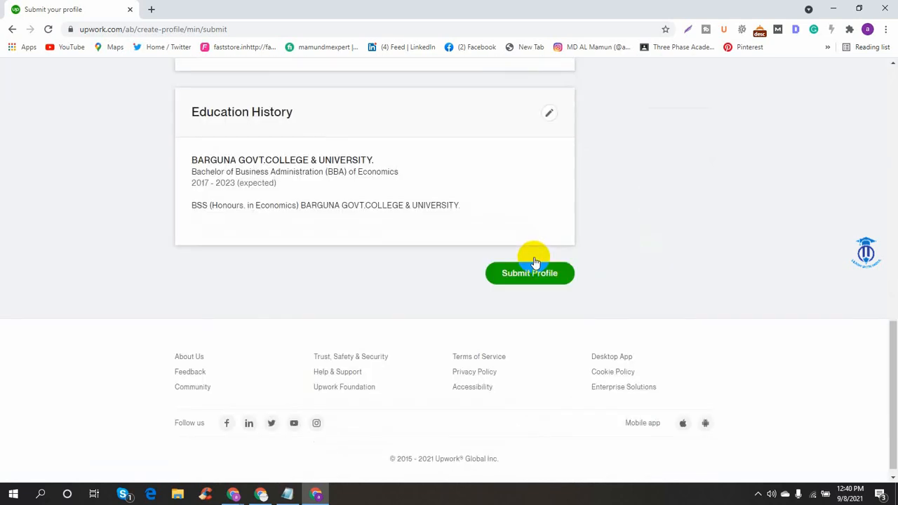
click(546, 273)
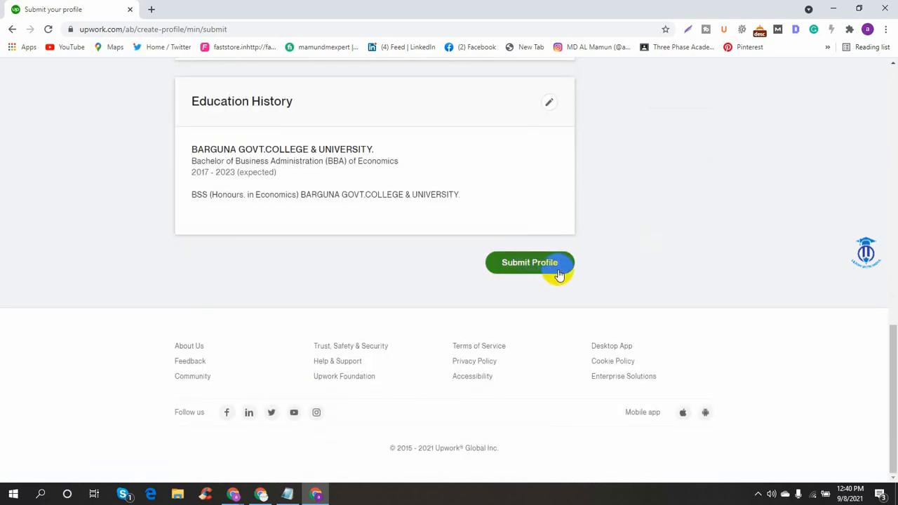
click(565, 273)
click(533, 267)
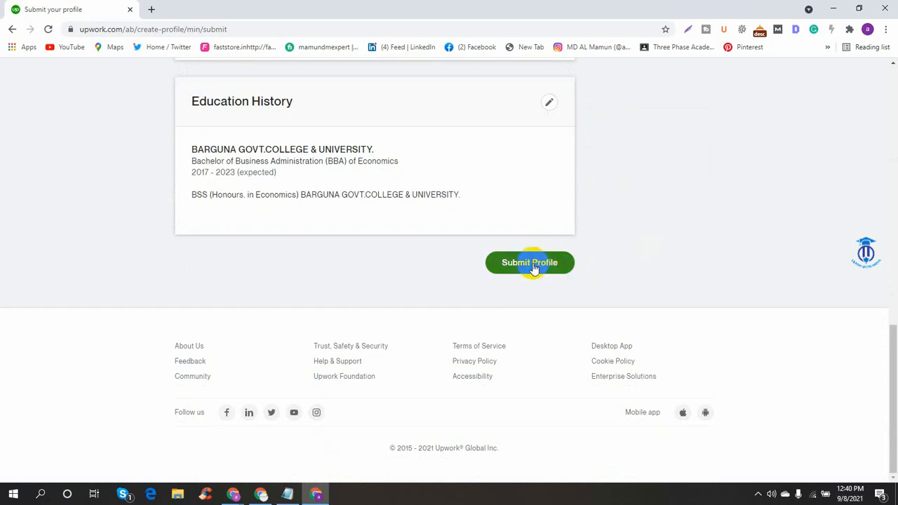
click(535, 270)
- Submit the profile and open View My Profile in a new tab
click(534, 263)
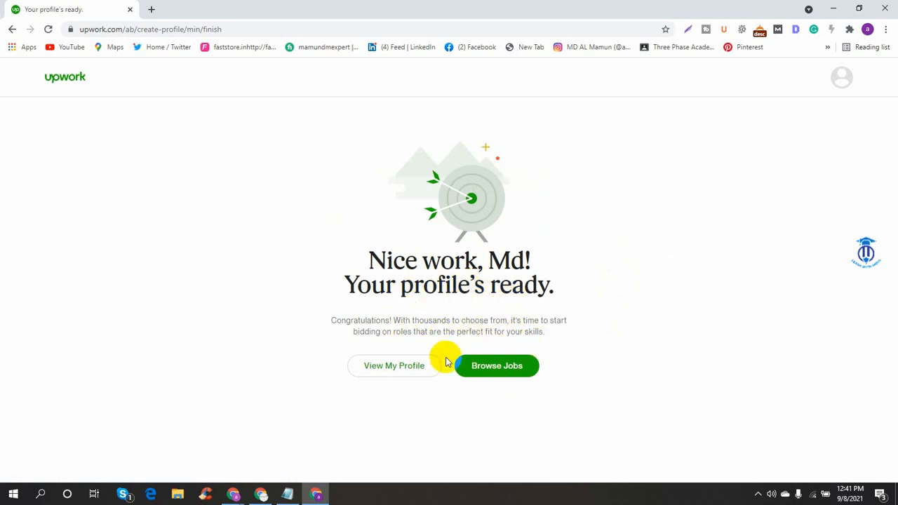
right_click(414, 372)
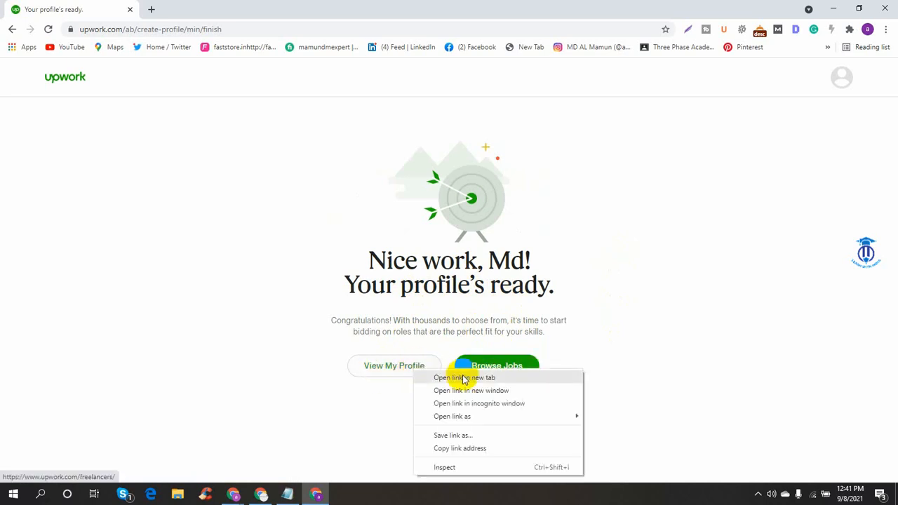
click(456, 378)
- Open Browse Jobs in another new tab and switch to the Freelancer Profile tab
right_click(513, 374)
click(527, 380)
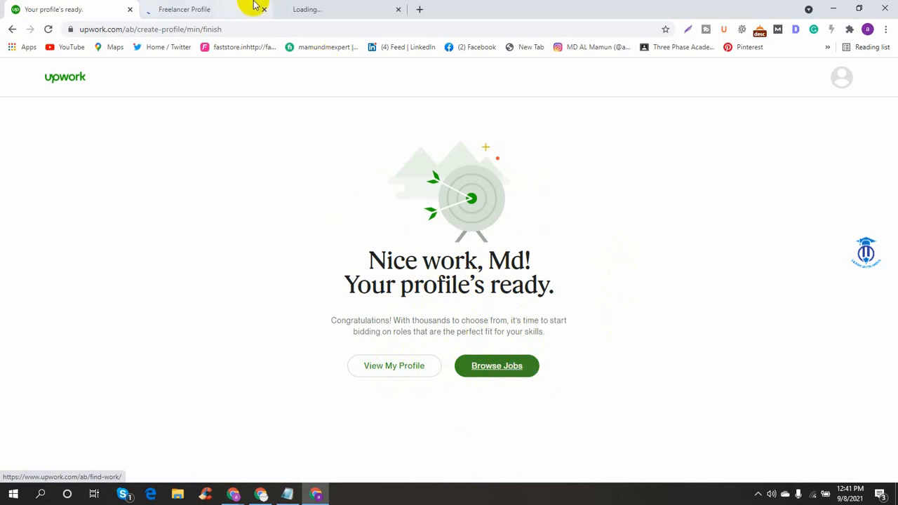
click(239, 7)
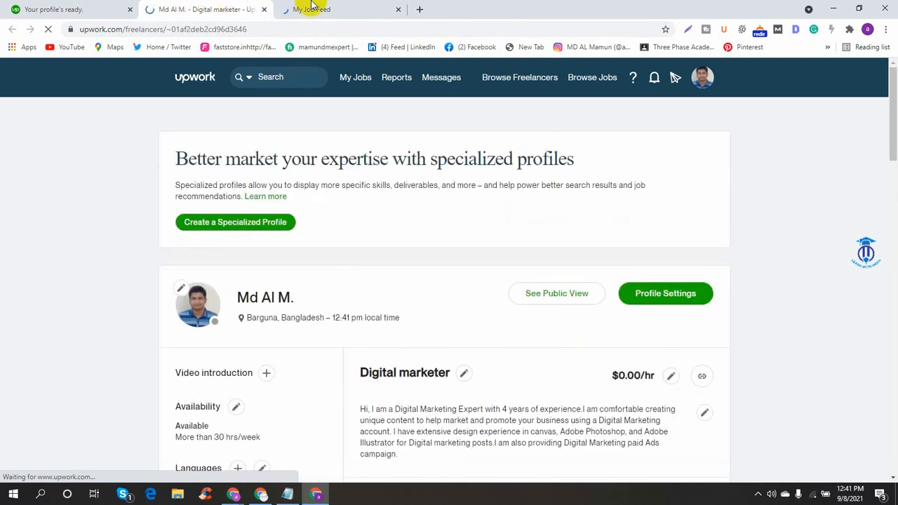
- Scroll through the live freelancer profile page, then switch to the My Job Feed tab
scroll(671, 243, down, 10)
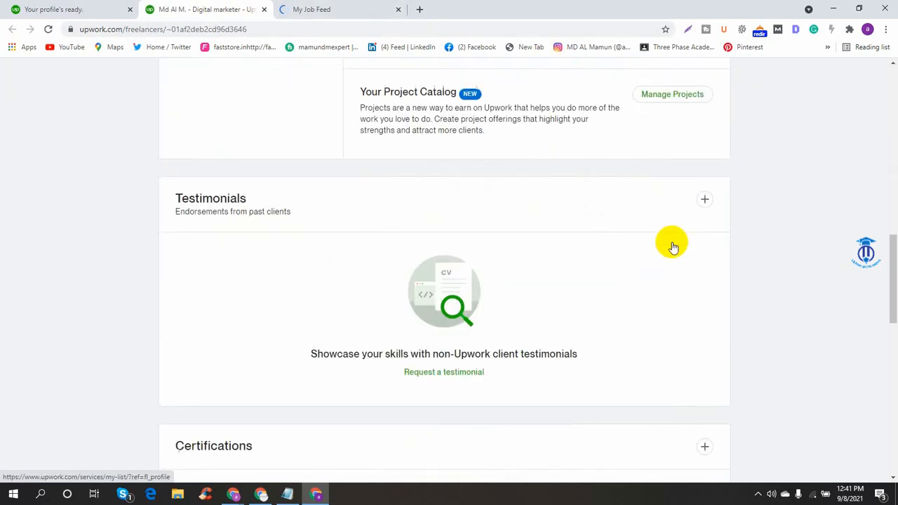
scroll(672, 247, up, 5)
scroll(672, 242, up, 3)
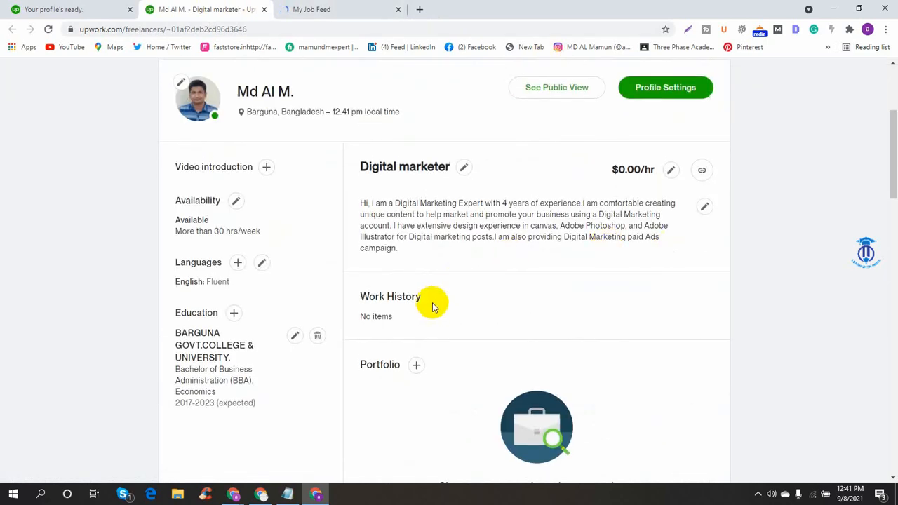
scroll(431, 300, down, 3)
scroll(563, 211, up, 3)
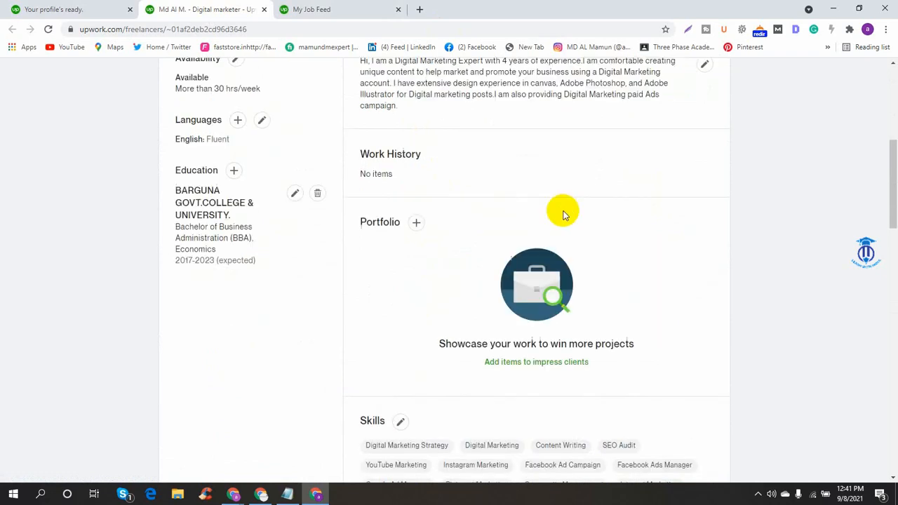
scroll(571, 231, down, 8)
scroll(572, 232, up, 10)
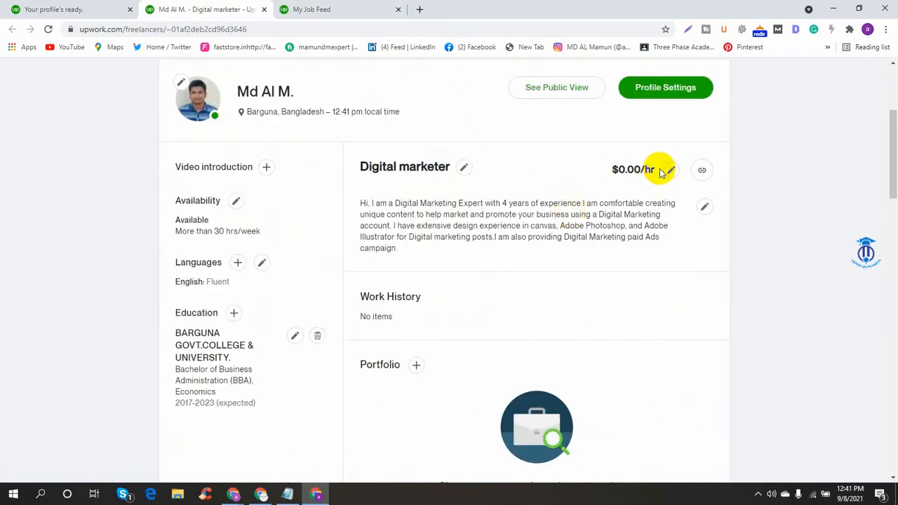
scroll(620, 236, down, 10)
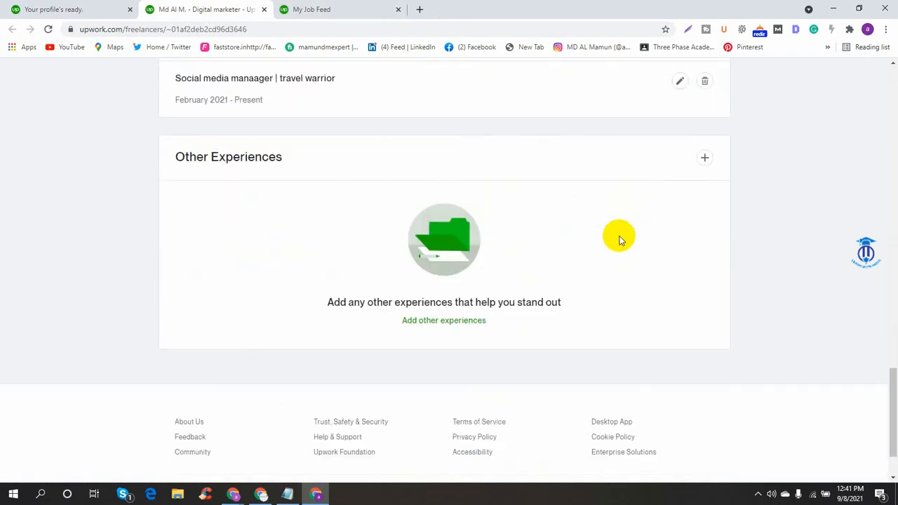
scroll(617, 239, up, 3)
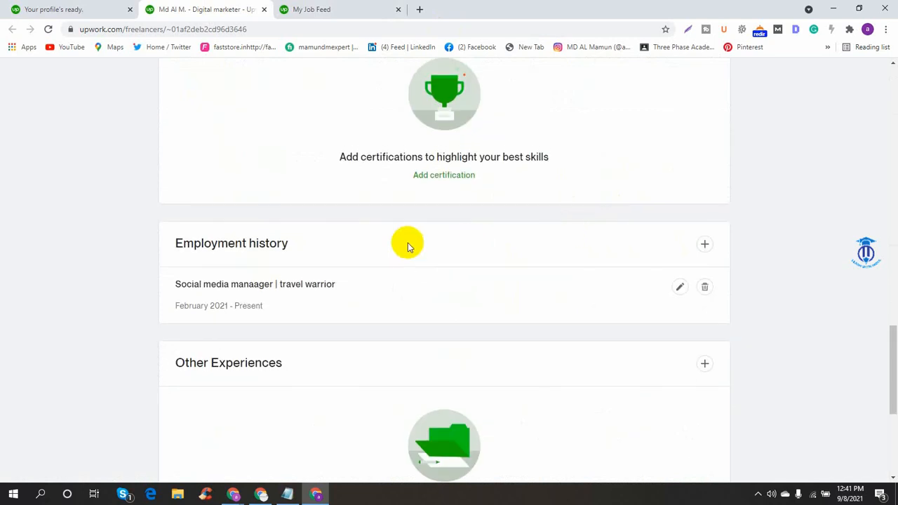
scroll(393, 210, up, 6)
click(314, 7)
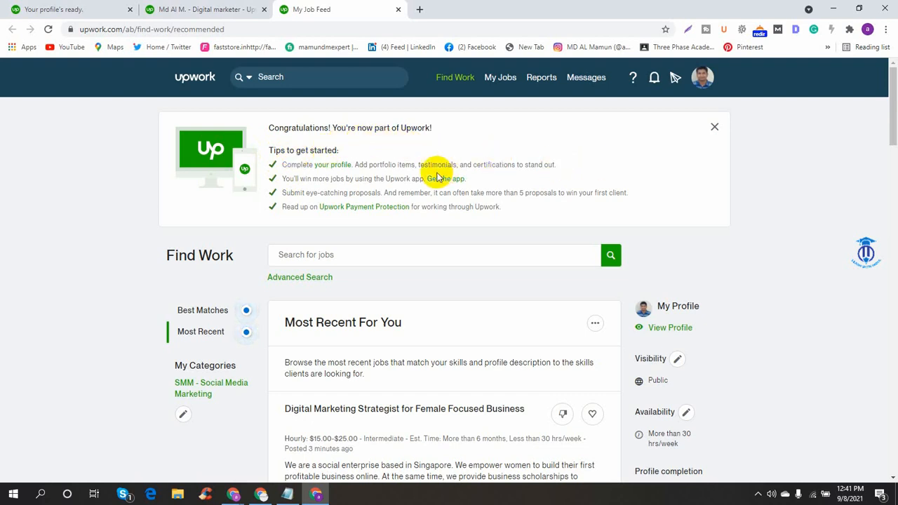
- Close the Congratulations banner and browse the Most Recent jobs, noting the 50 available connects
scroll(704, 292, down, 3)
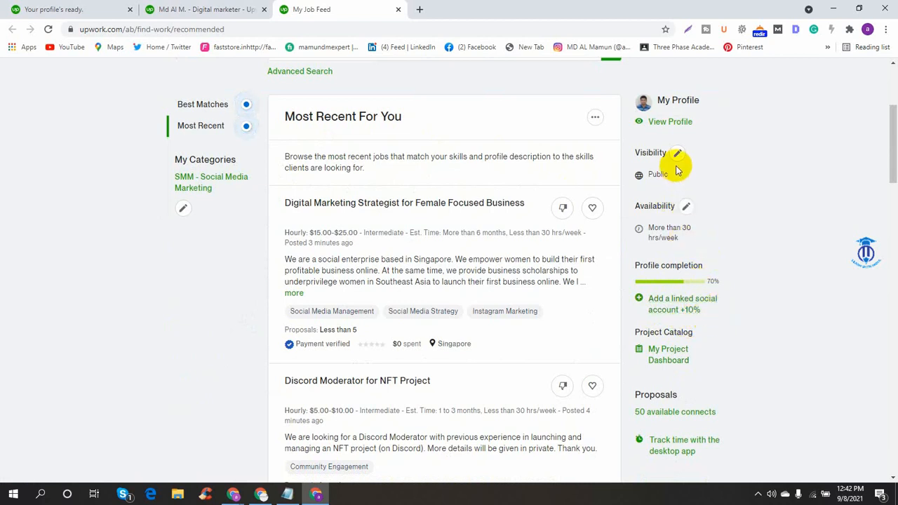
scroll(429, 289, up, 3)
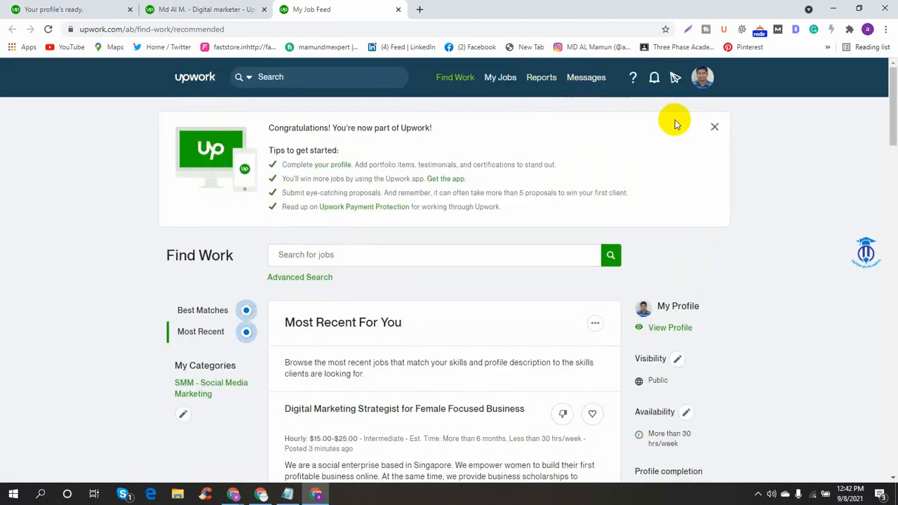
click(714, 129)
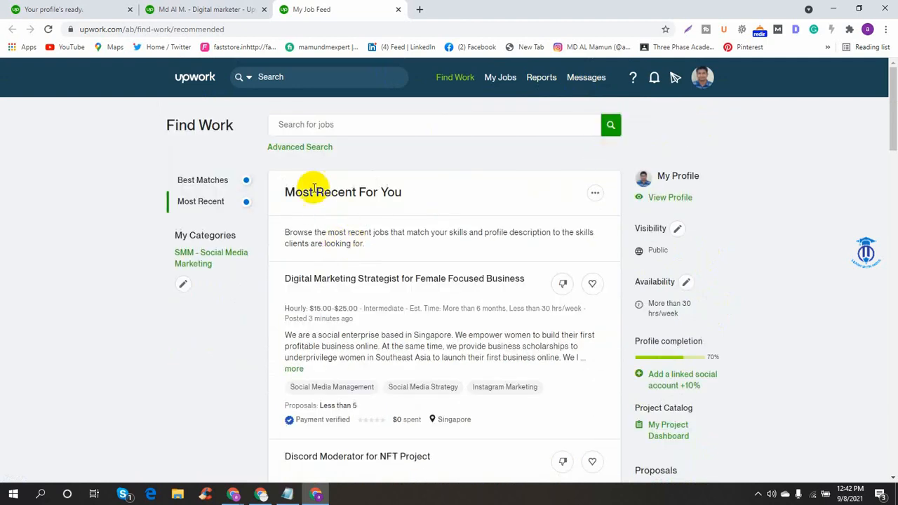
scroll(571, 251, down, 3)
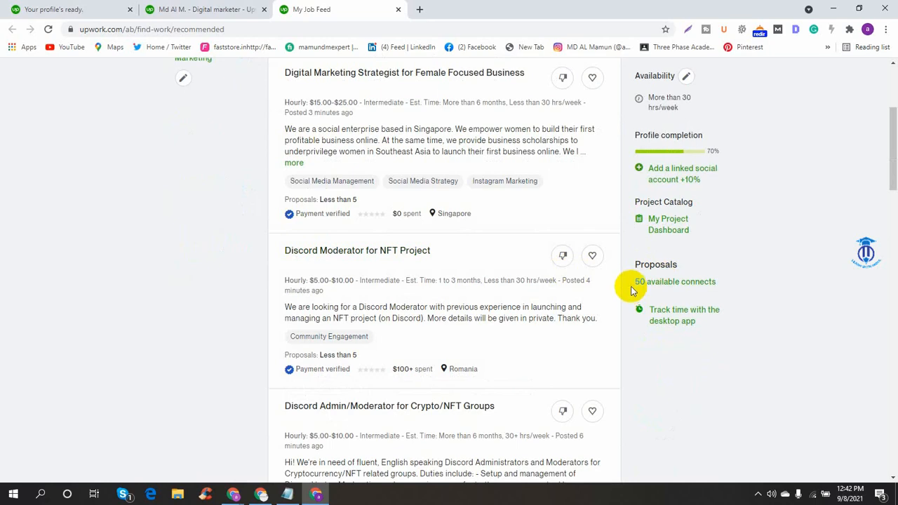
drag(635, 281, 715, 281)
click(739, 279)
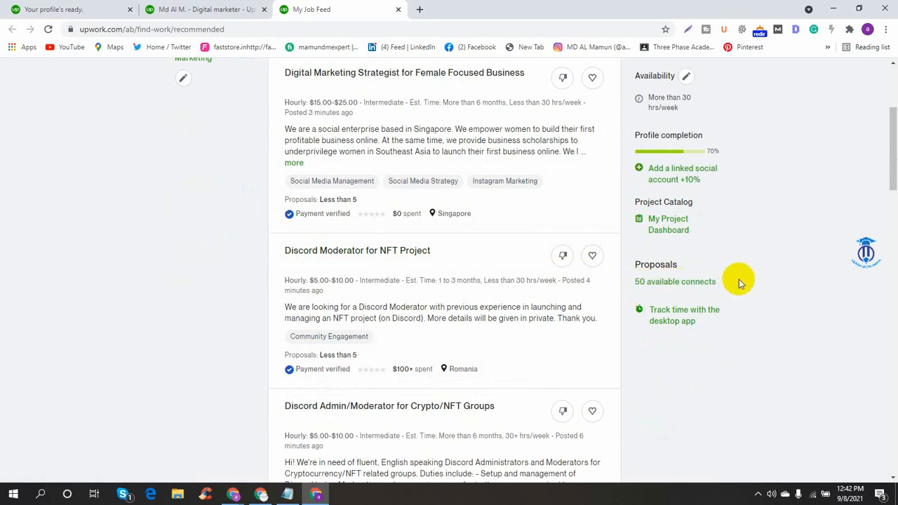
scroll(575, 287, up, 3)
scroll(581, 335, down, 2)
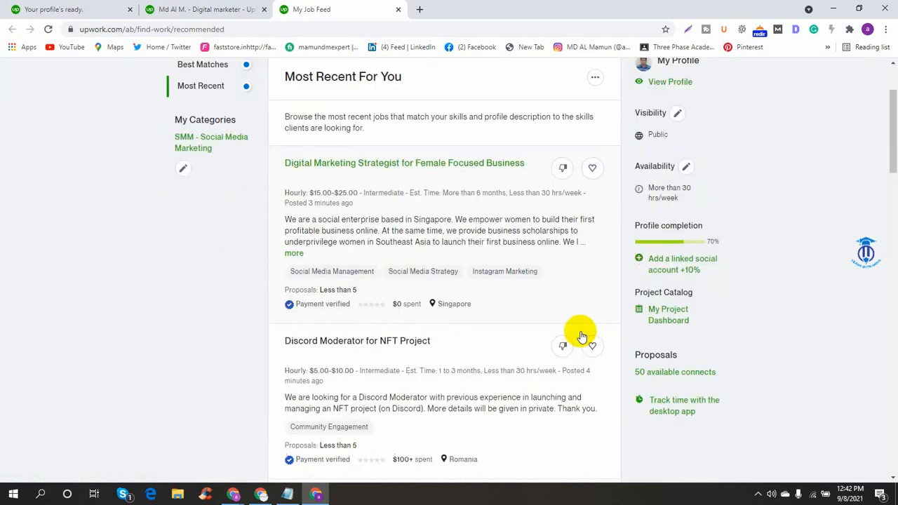
scroll(580, 335, down, 12)
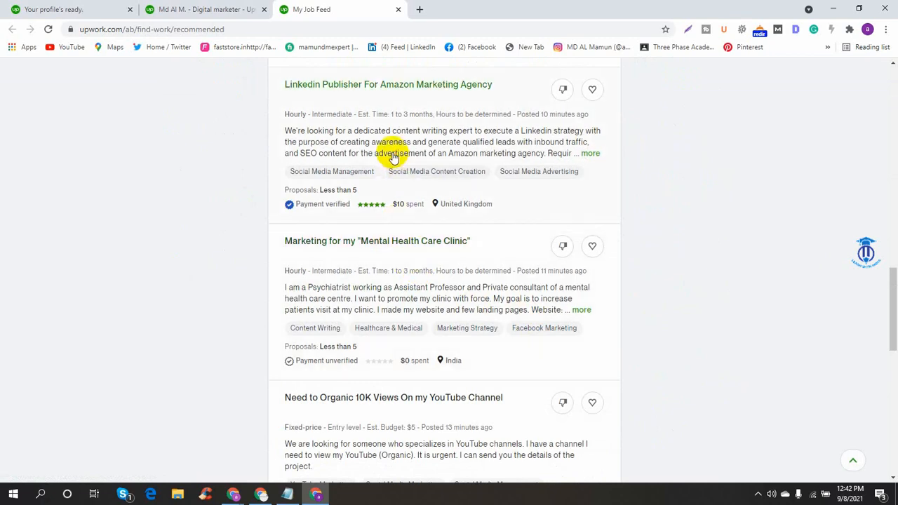
- Review the Linkedin Publisher For Amazon Marketing Agency job details, then return to the job feed
click(392, 155)
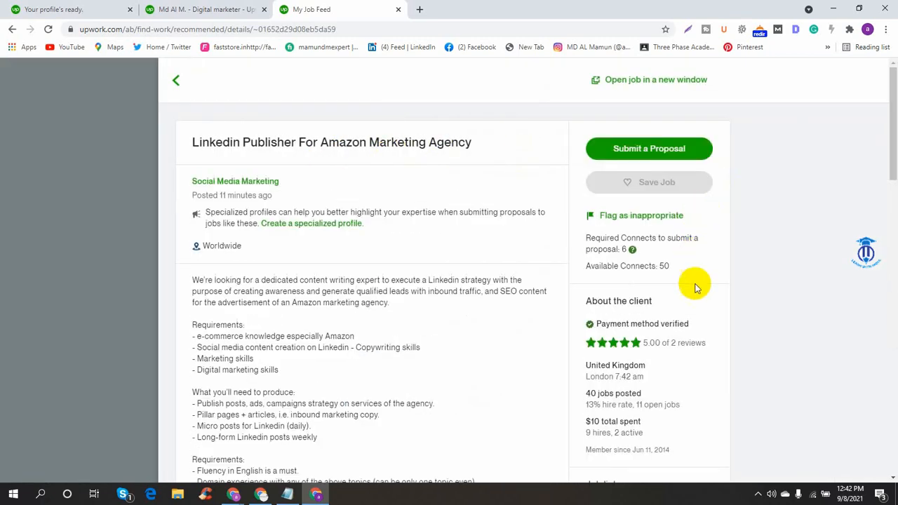
scroll(694, 288, down, 6)
scroll(476, 293, down, 8)
scroll(466, 294, up, 1)
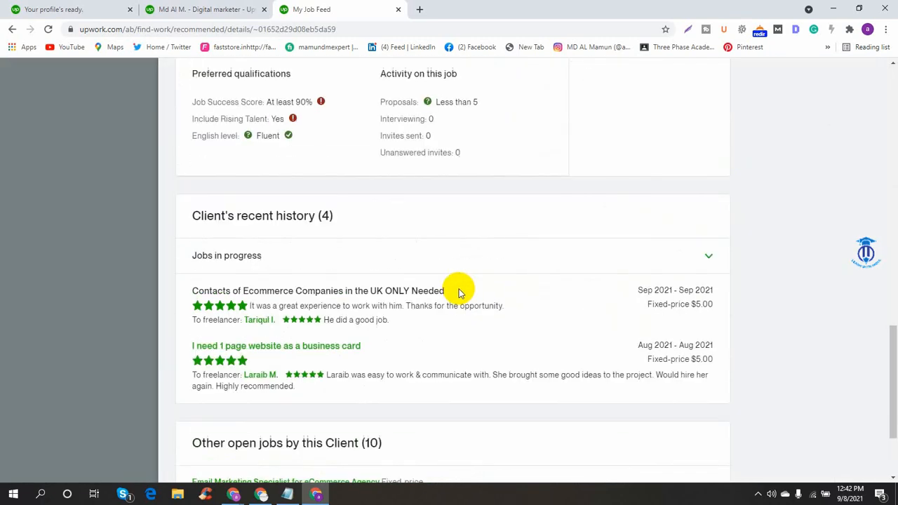
scroll(457, 292, up, 2)
click(150, 220)
- Start a proposal for the Digital Marketing Assistant job, then go back to the freelancer profile
scroll(260, 232, down, 8)
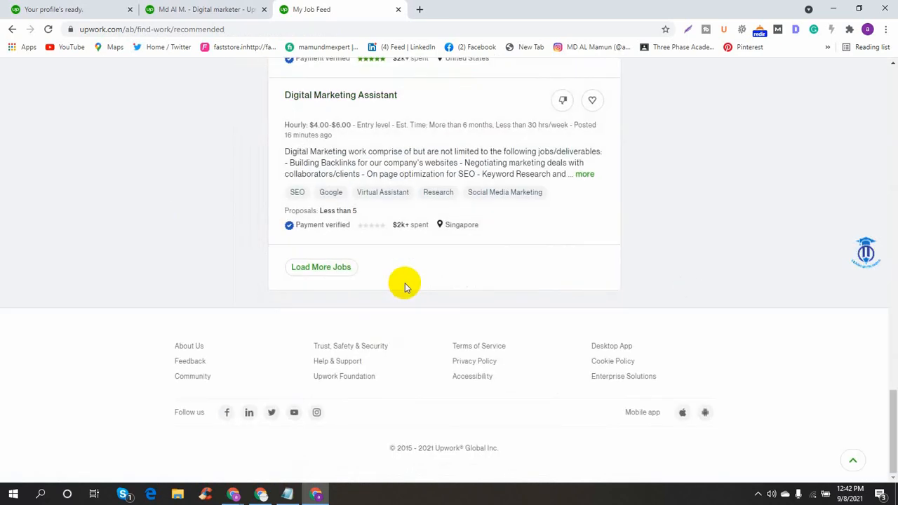
click(366, 169)
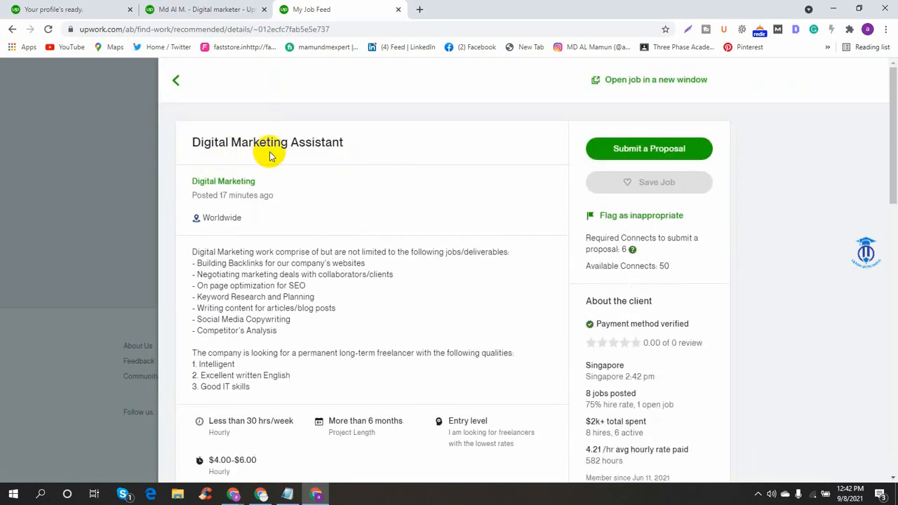
click(626, 149)
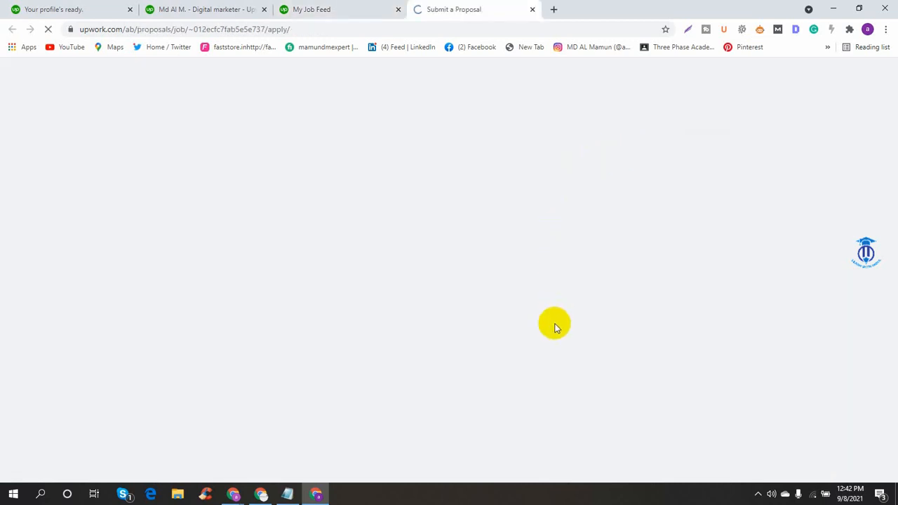
click(226, 9)
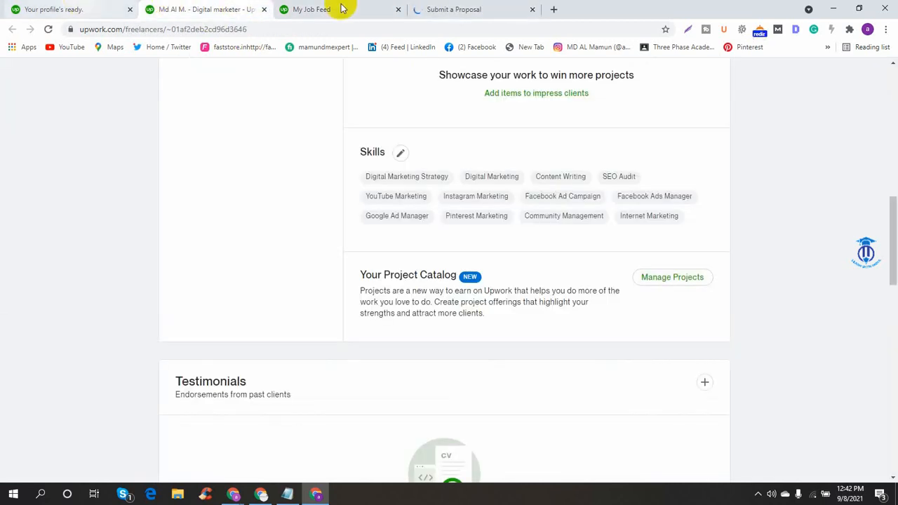
click(551, 9)
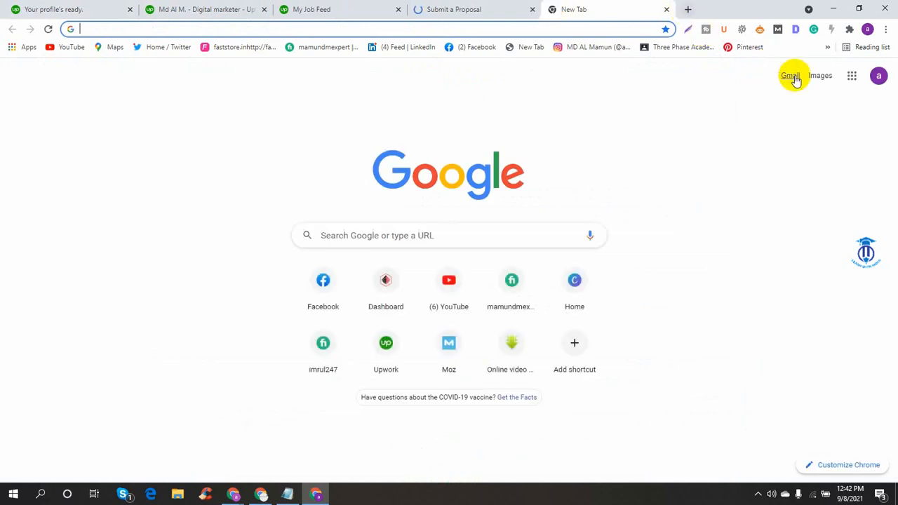
- Open Gmail in the new tab and close the Submit a Proposal, My Job Feed and profile-ready tabs
click(792, 77)
click(495, 8)
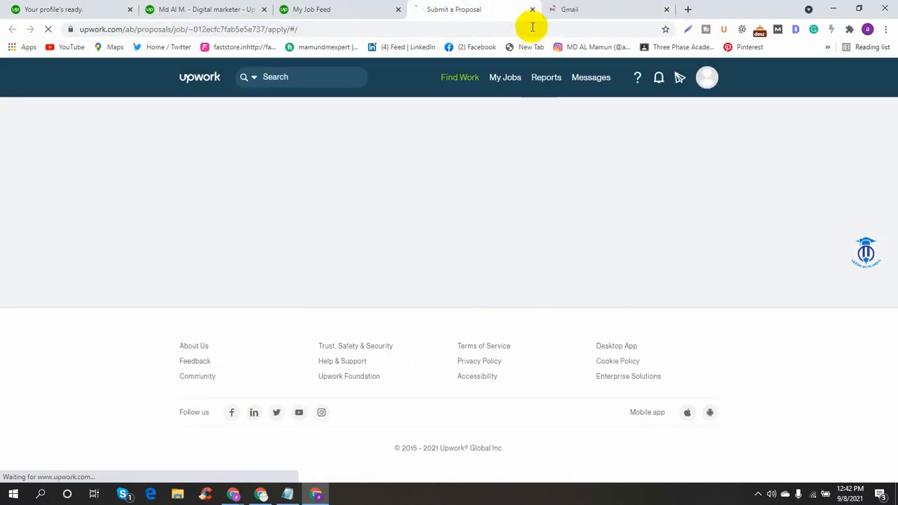
click(343, 7)
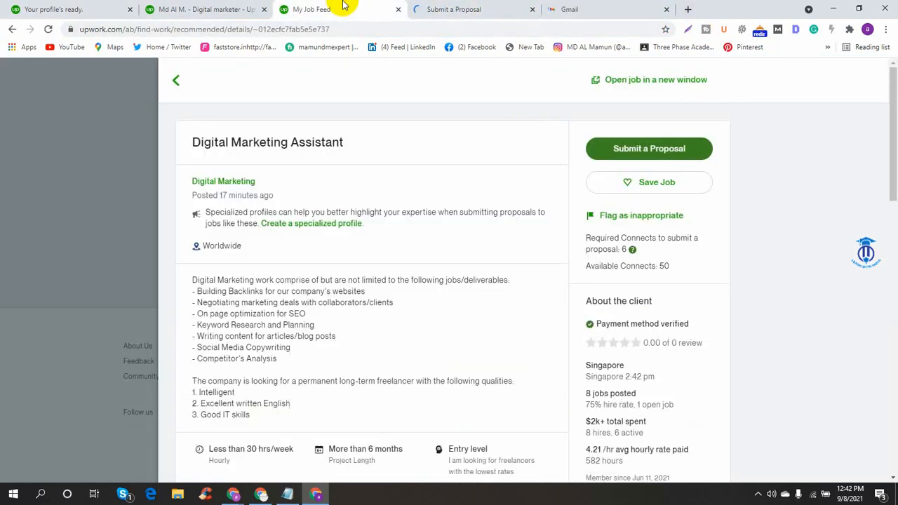
click(398, 9)
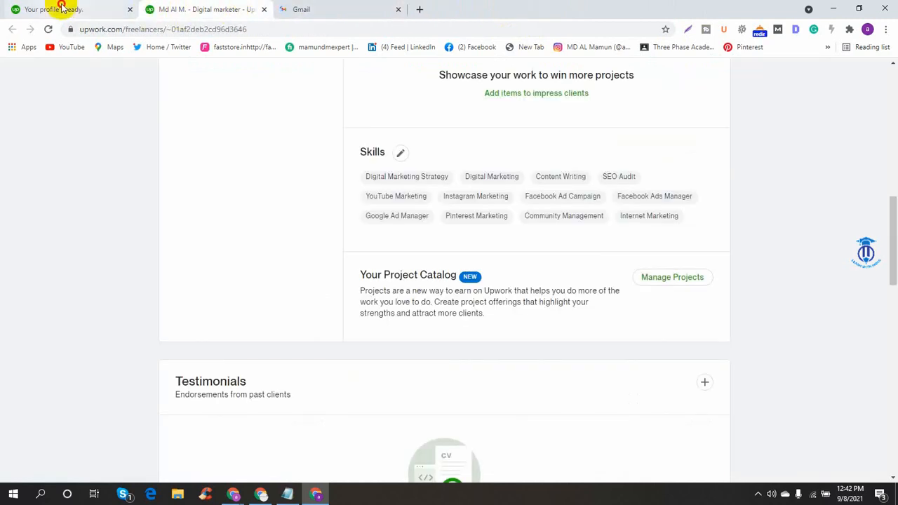
click(61, 9)
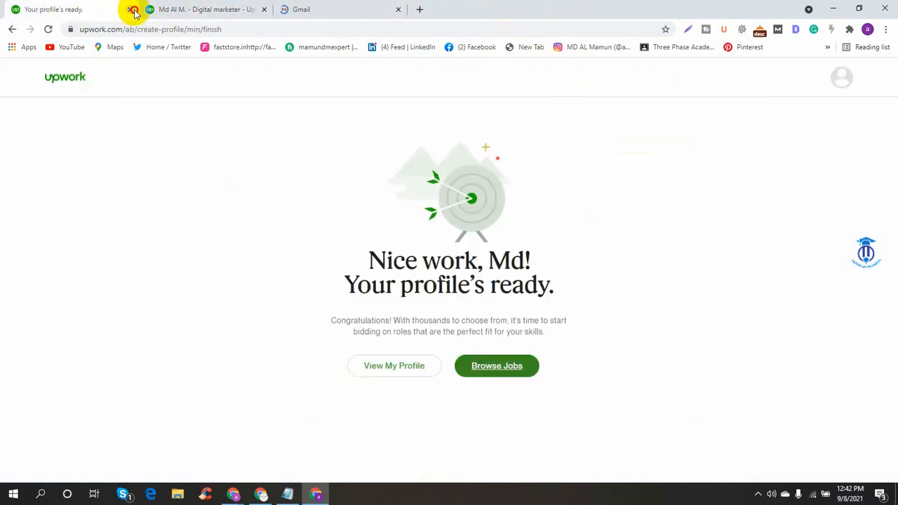
click(133, 9)
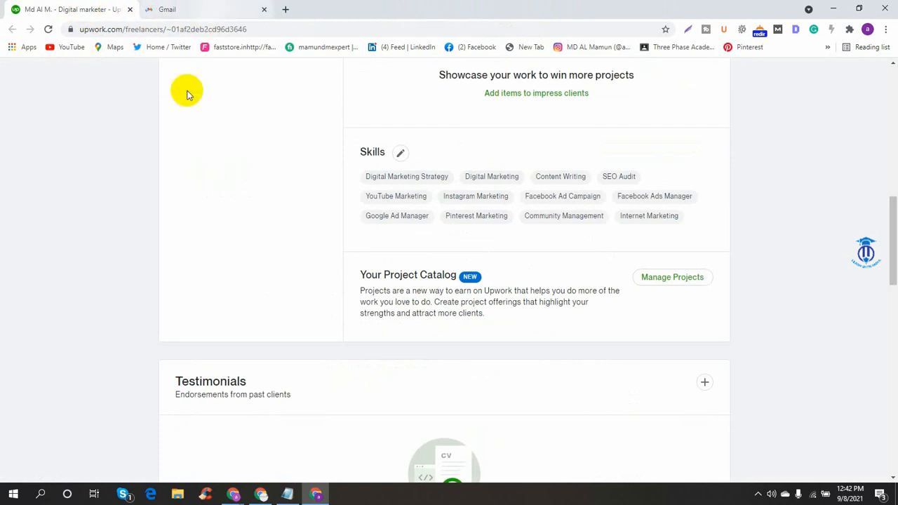
scroll(210, 102, up, 10)
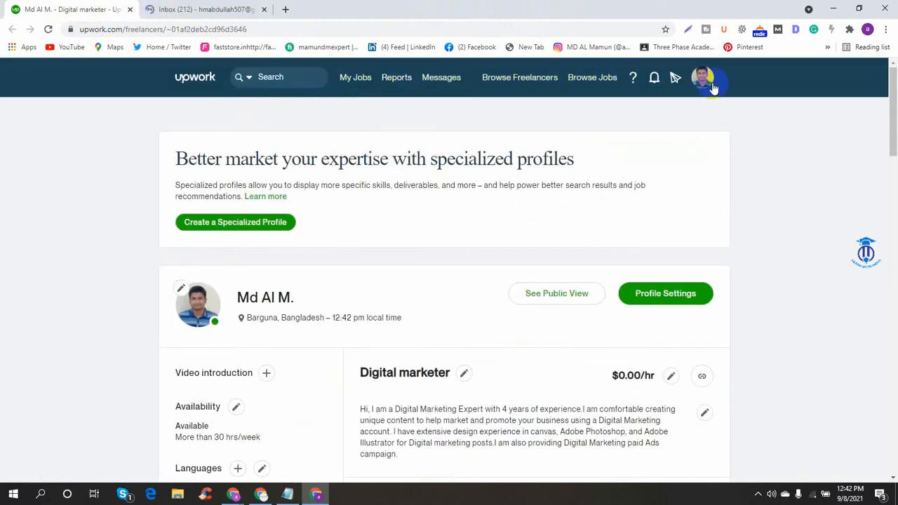
- Read Upwork's 'Add testimonials to your profile to stand out' email, then return to the Upwork profile
click(210, 9)
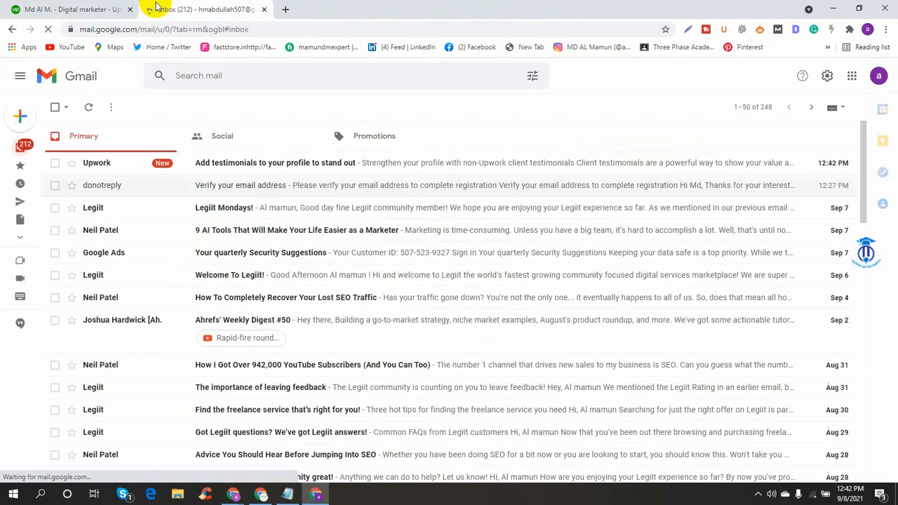
click(333, 172)
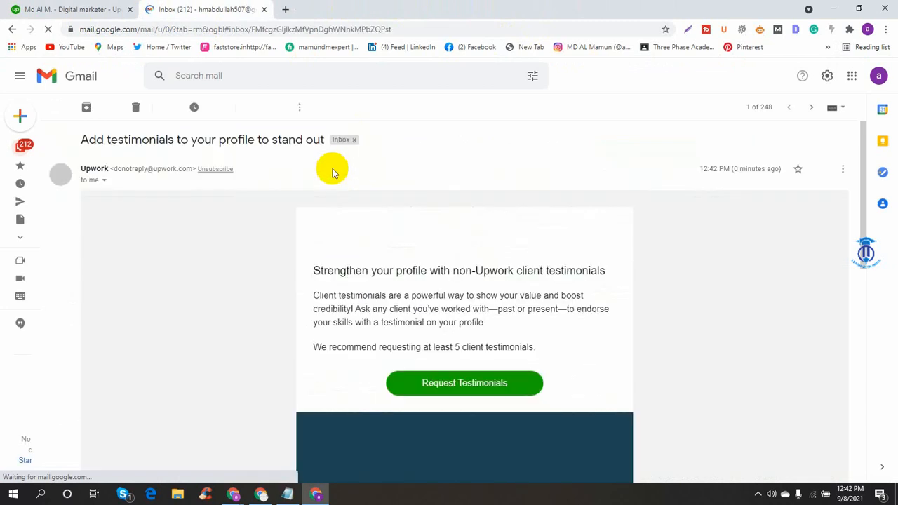
scroll(585, 367, down, 5)
scroll(436, 272, up, 5)
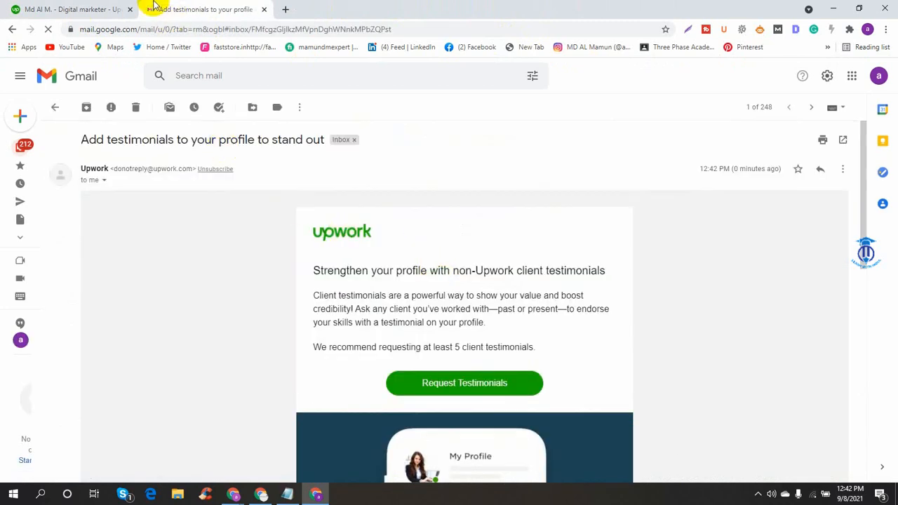
click(67, 7)
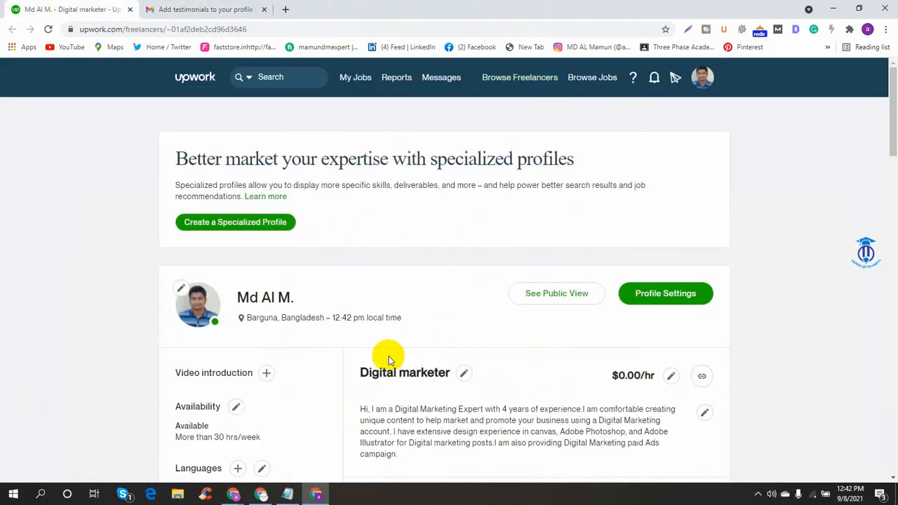
scroll(395, 301, down, 3)
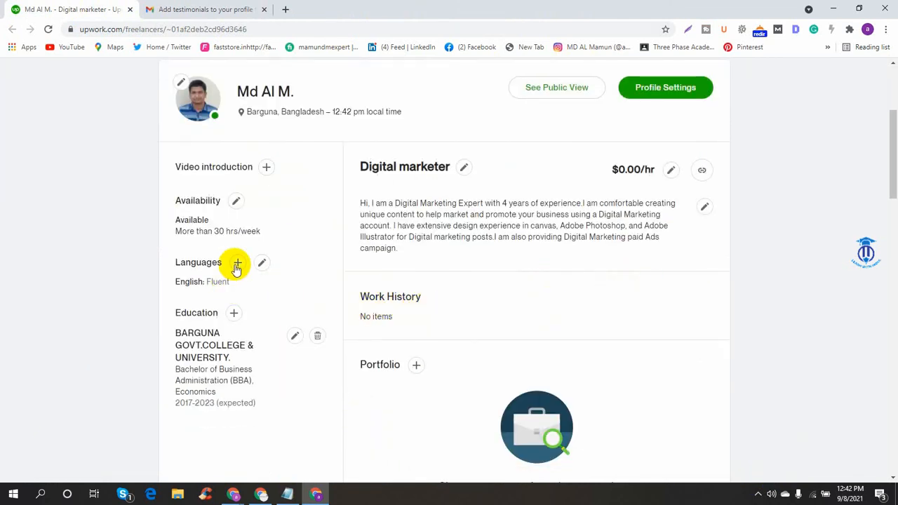
scroll(743, 169, up, 3)
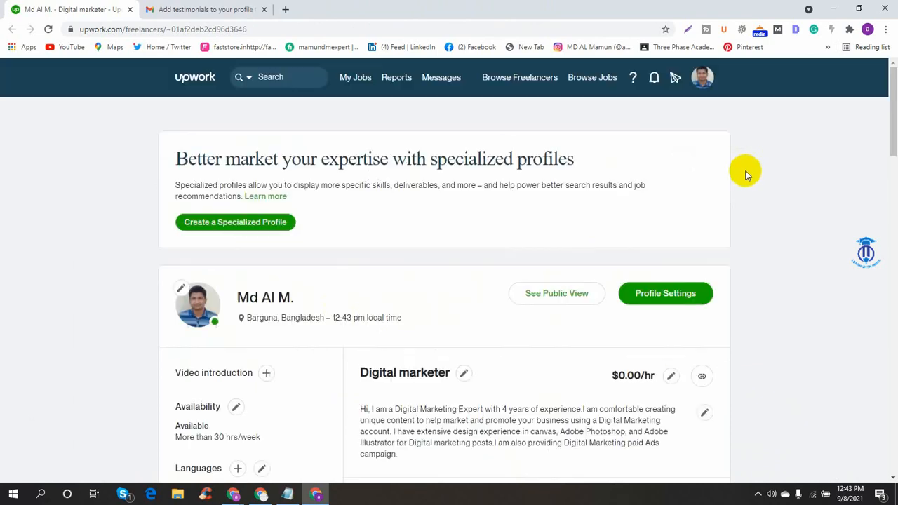